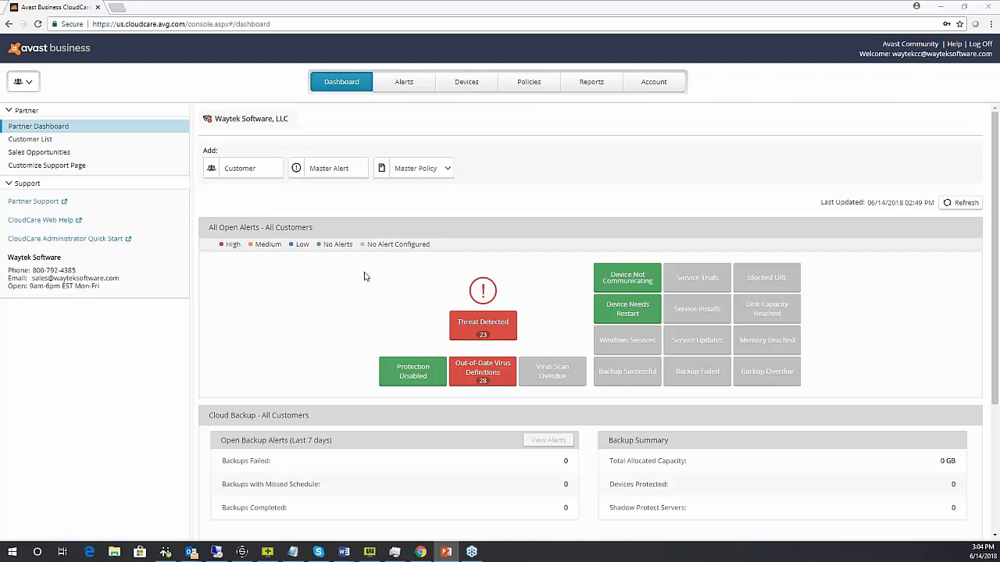
# - In Chrome, examine the newest Threat Detected alert's details from the partner dashboard and return to the dashboard
pyautogui.click(420, 551)
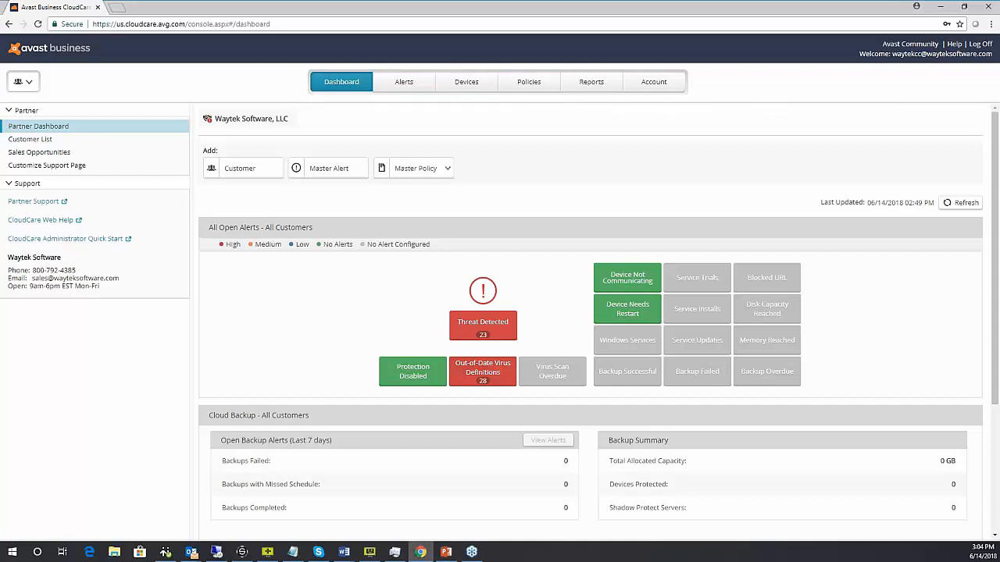
pyautogui.click(482, 328)
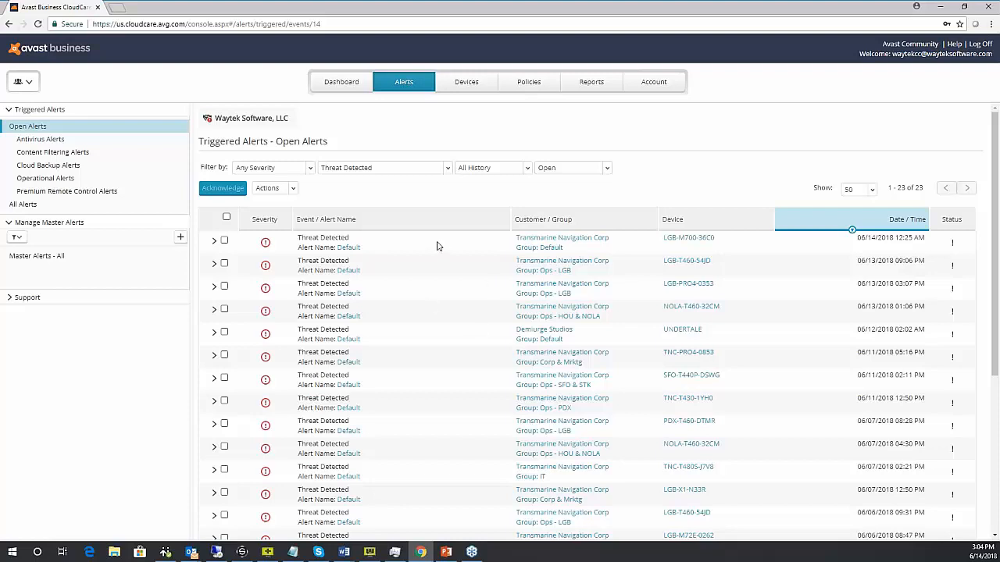
pyautogui.click(214, 244)
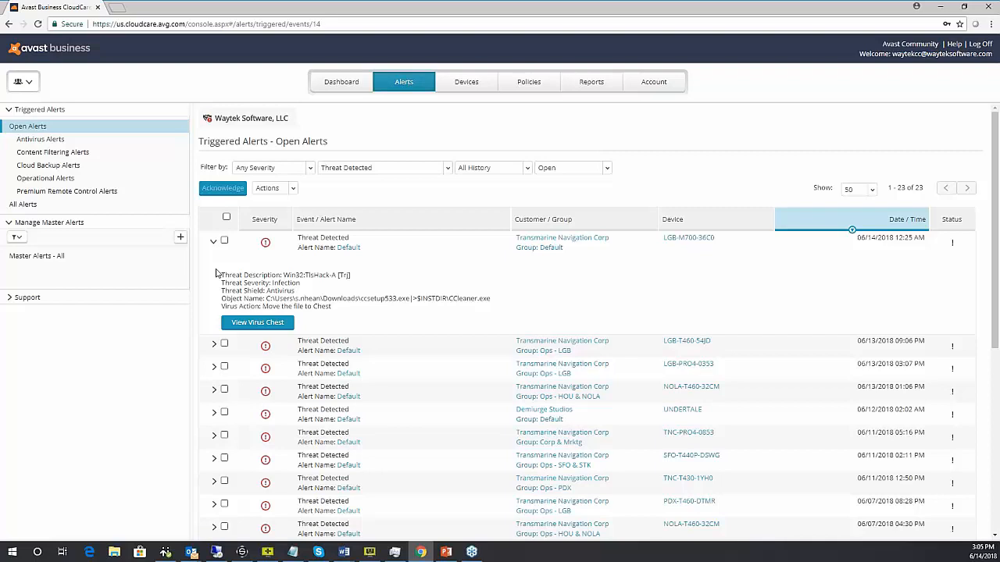
pyautogui.click(340, 82)
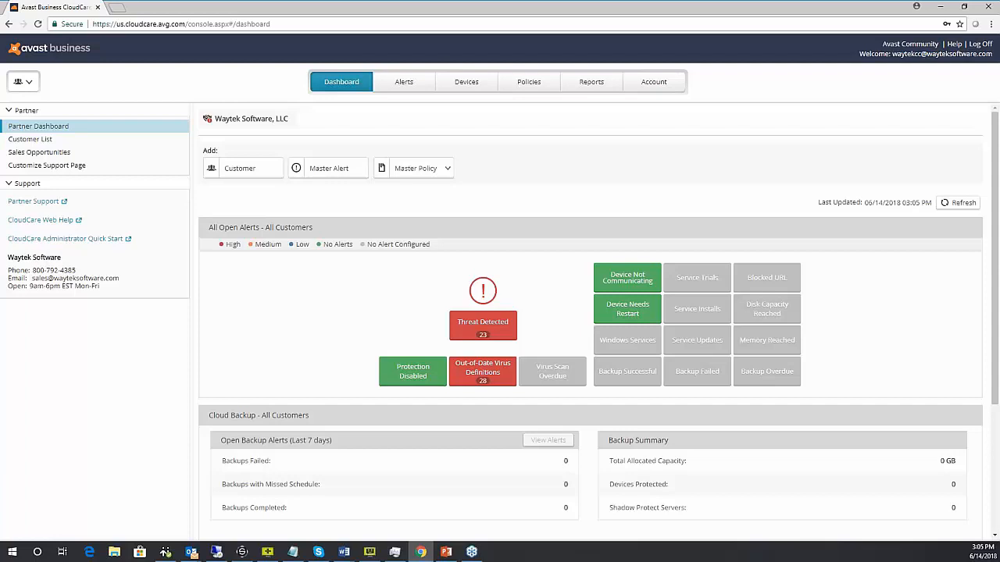
# - Start adding a customer and review the profile, mailing address and billing address fields of the form
pyautogui.click(232, 175)
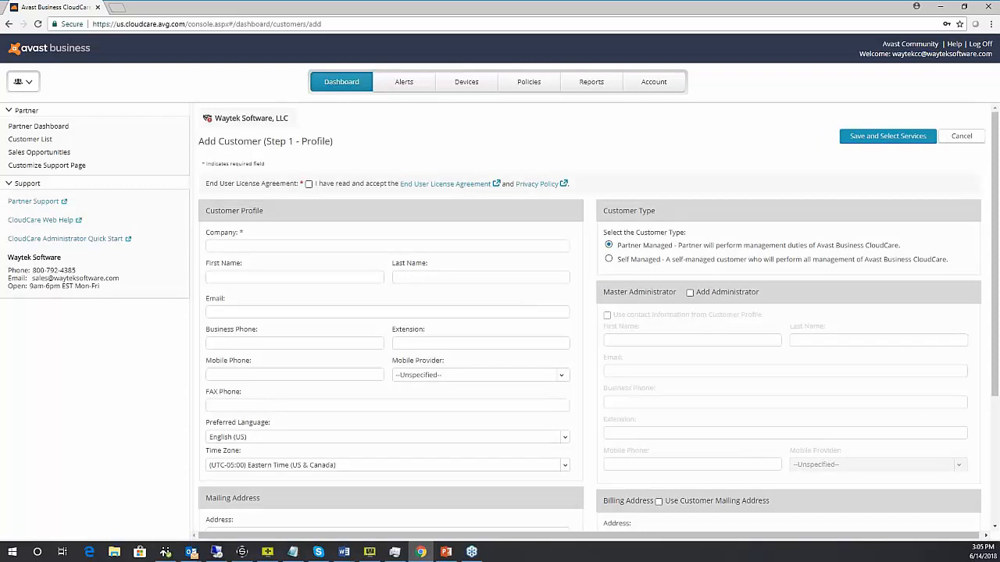
pyautogui.click(249, 248)
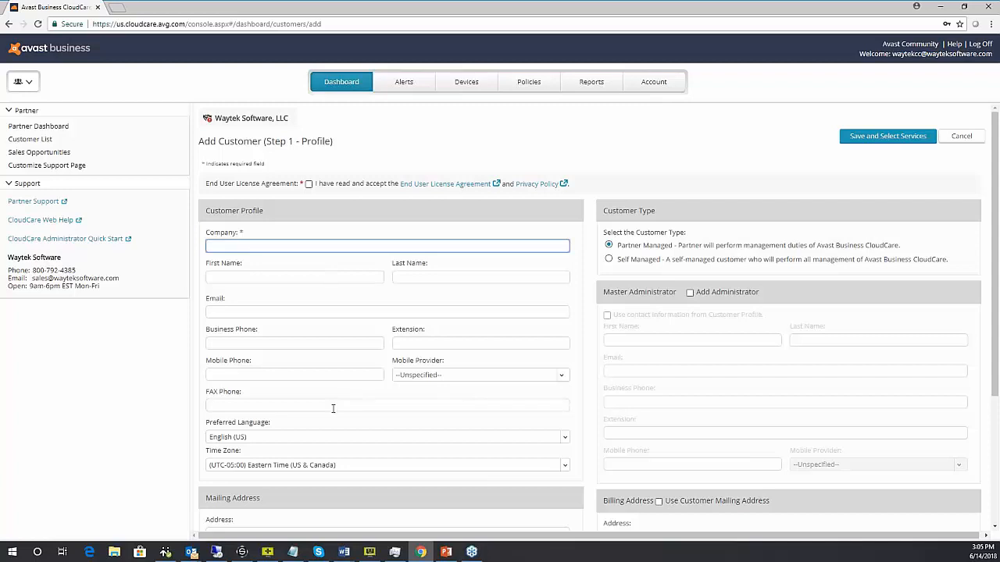
pyautogui.scroll(-2, 482, 427)
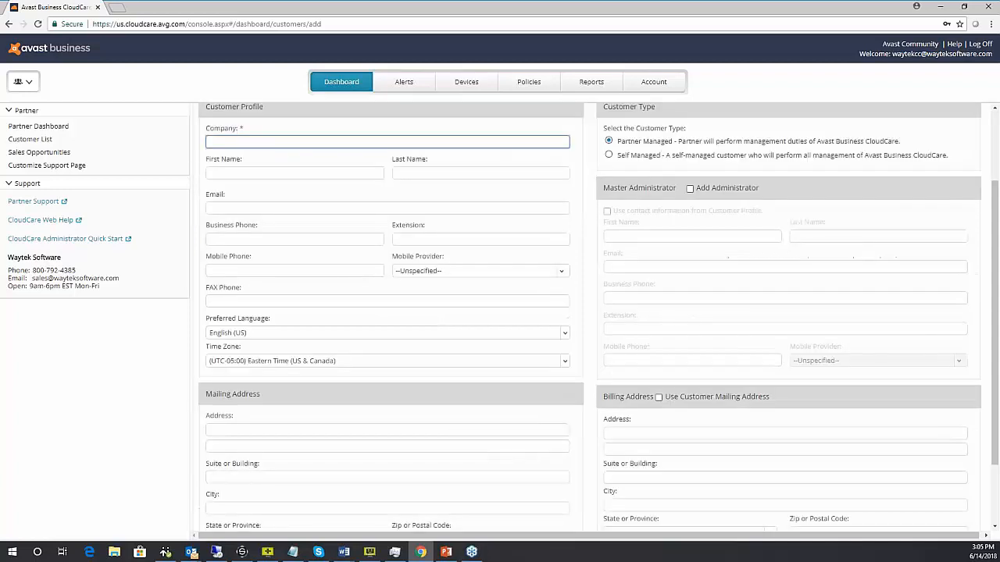
pyautogui.scroll(2, 521, 422)
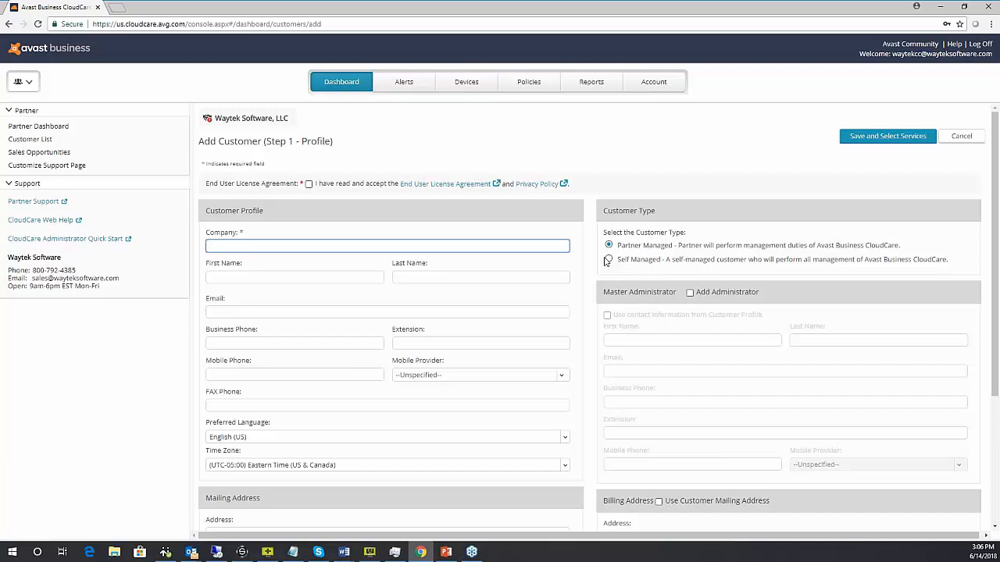
# - Try the Self Managed customer type and the Add Administrator option, restoring Partner Managed with no master administrator
pyautogui.click(608, 259)
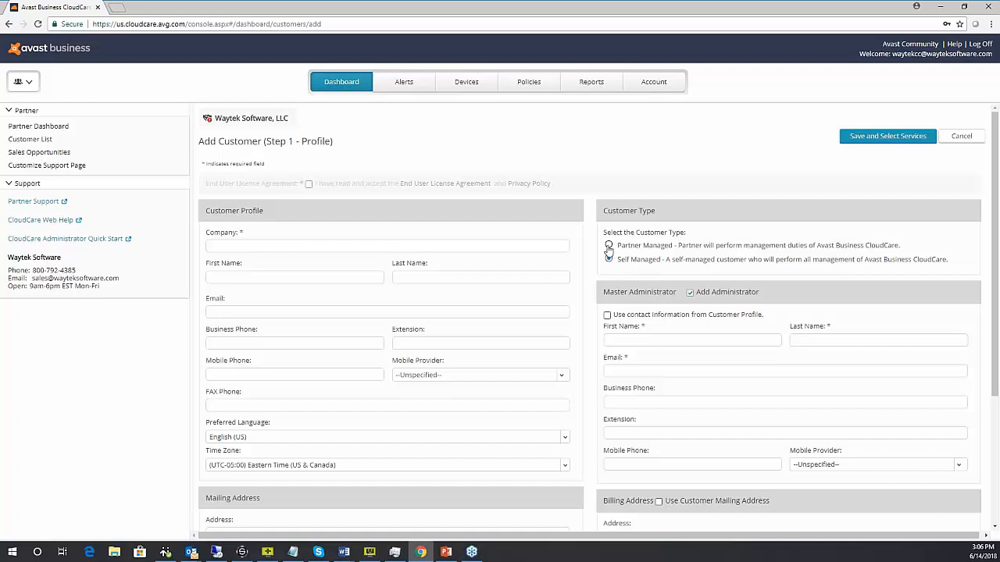
pyautogui.click(608, 246)
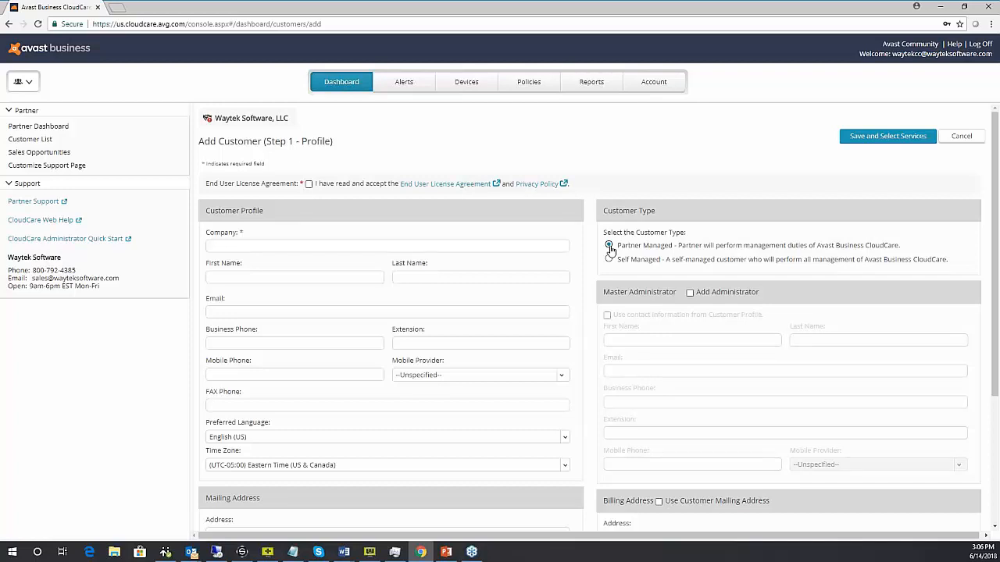
pyautogui.click(745, 301)
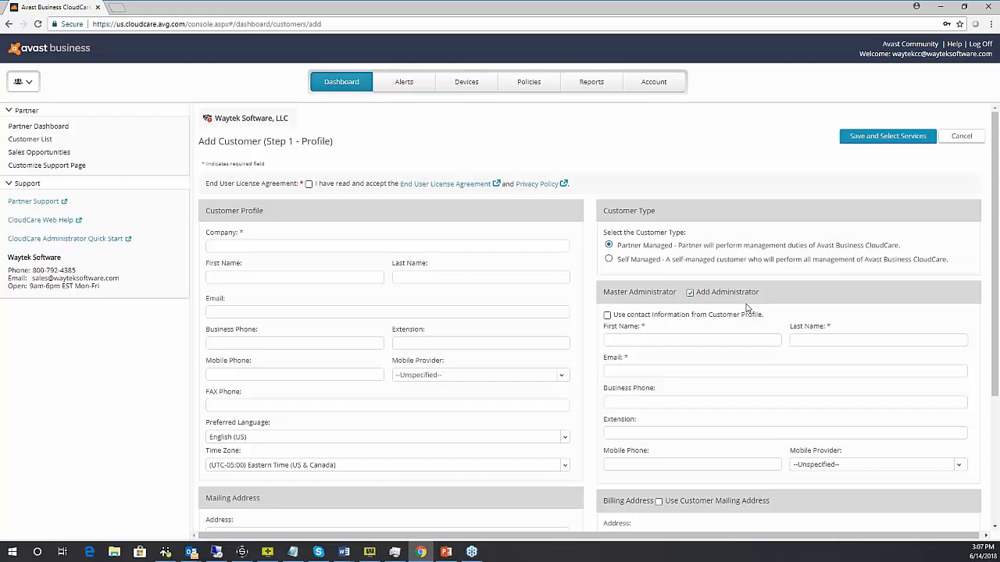
pyautogui.click(690, 295)
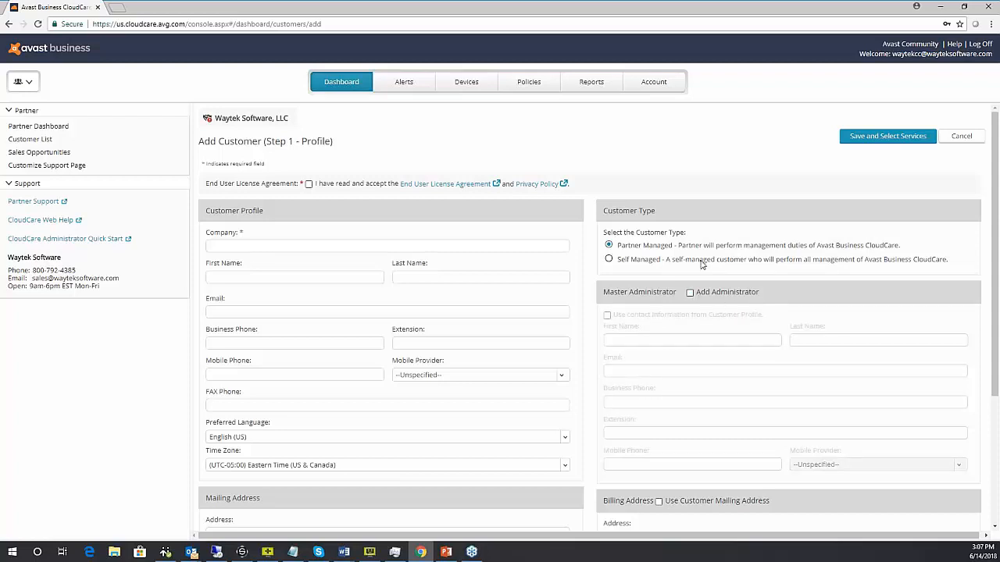
# - Cancel adding the customer and confirm discarding the changes
pyautogui.click(358, 245)
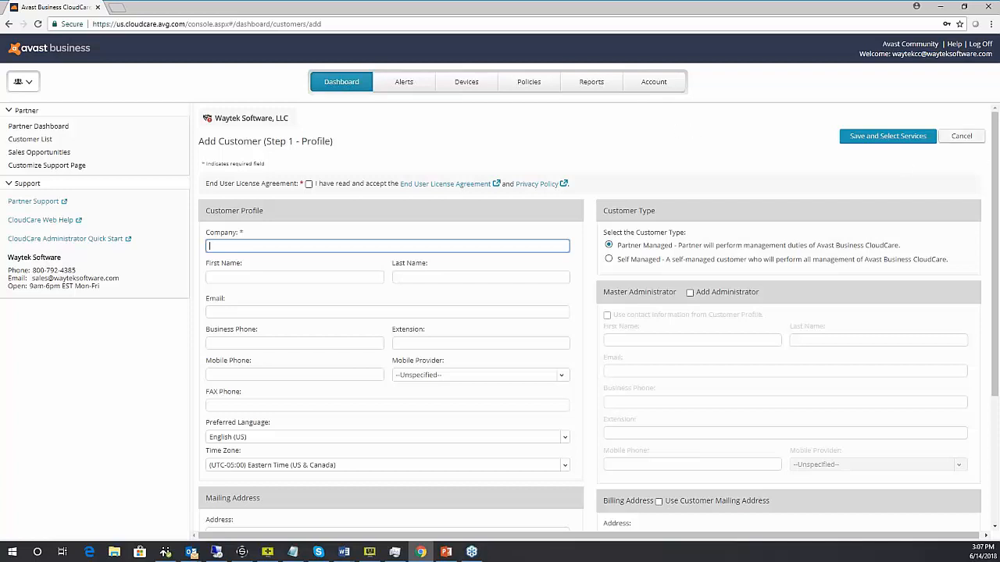
pyautogui.click(962, 139)
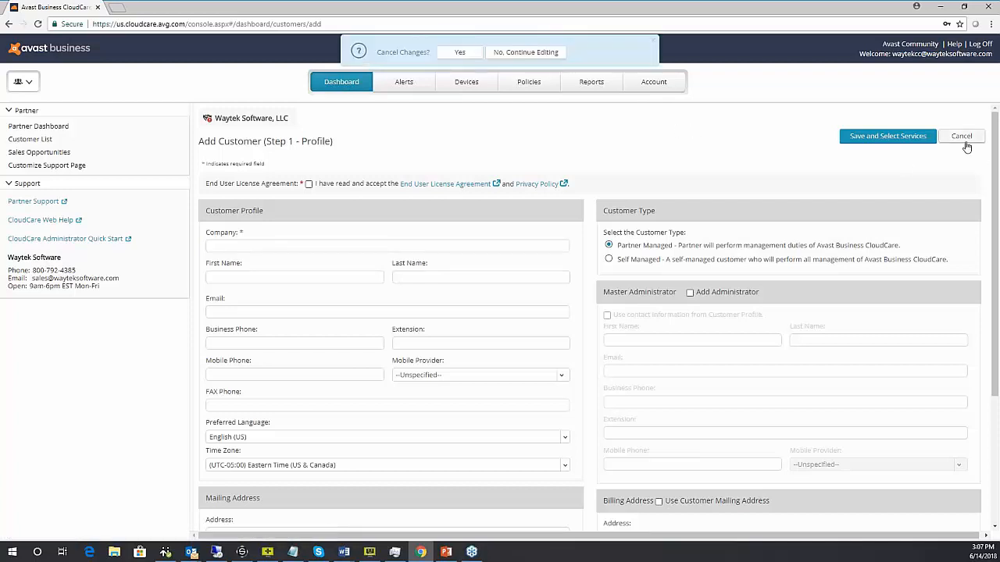
pyautogui.click(460, 53)
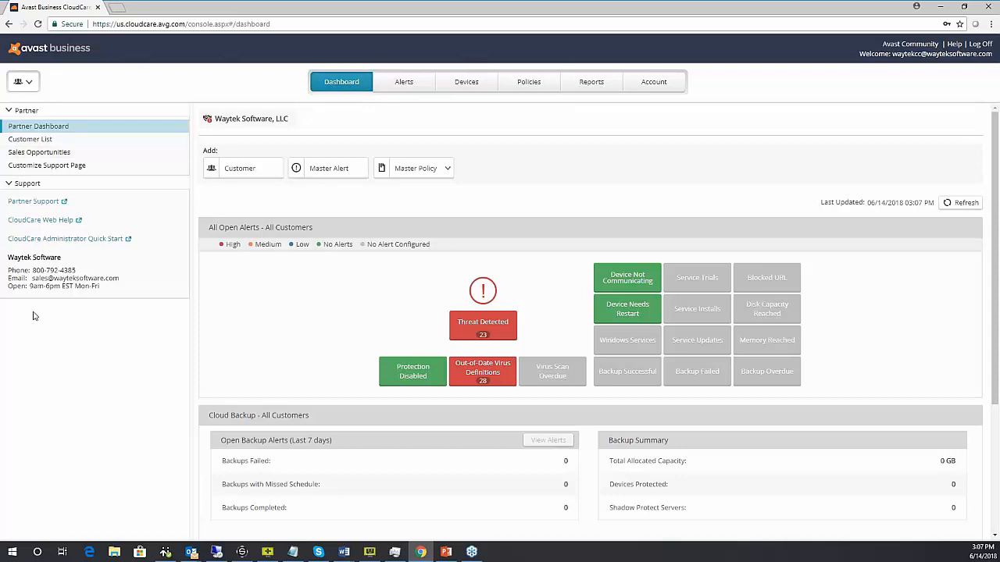
# - View the partner's Customer List and look through the customer selector before closing it
pyautogui.click(25, 140)
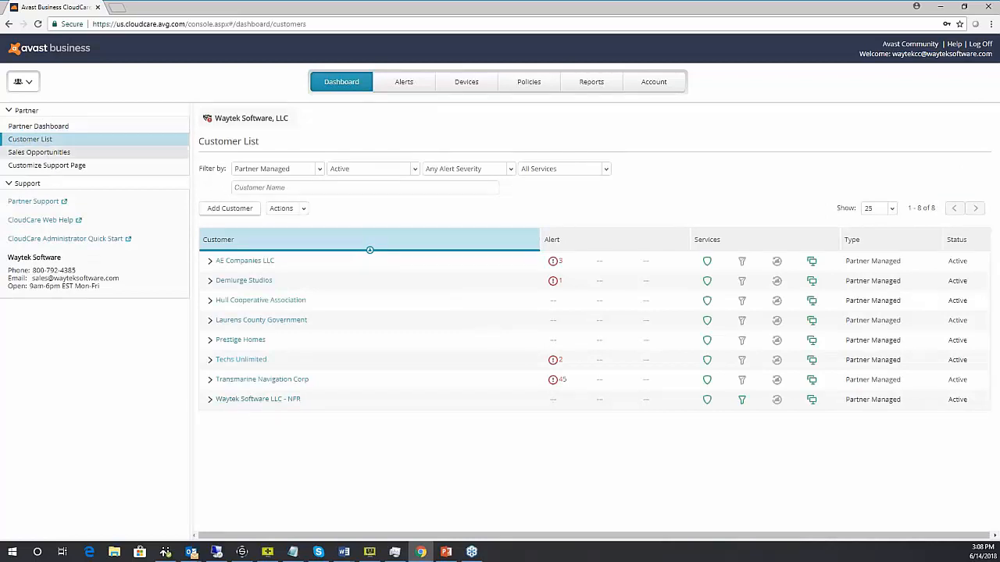
pyautogui.click(31, 83)
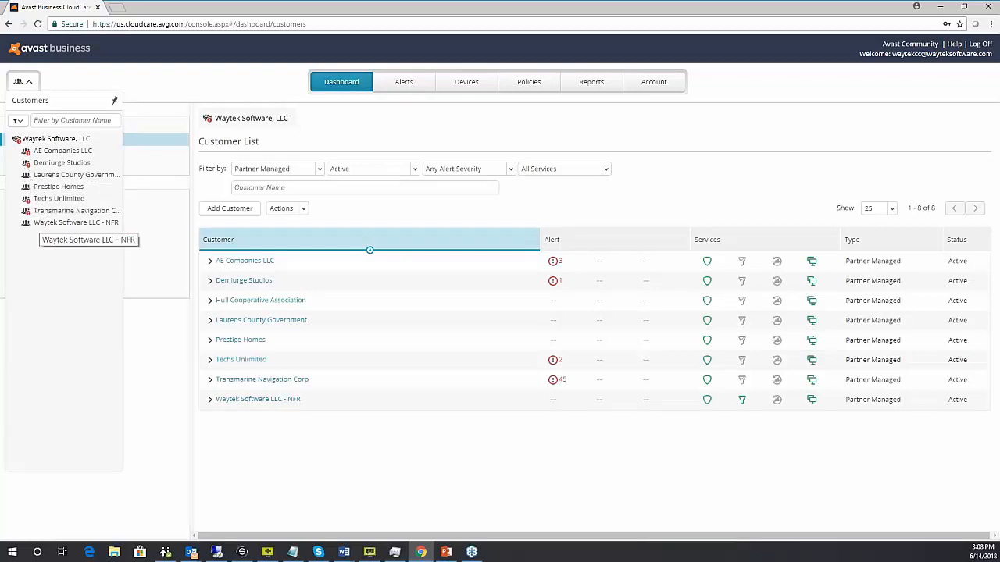
pyautogui.click(143, 331)
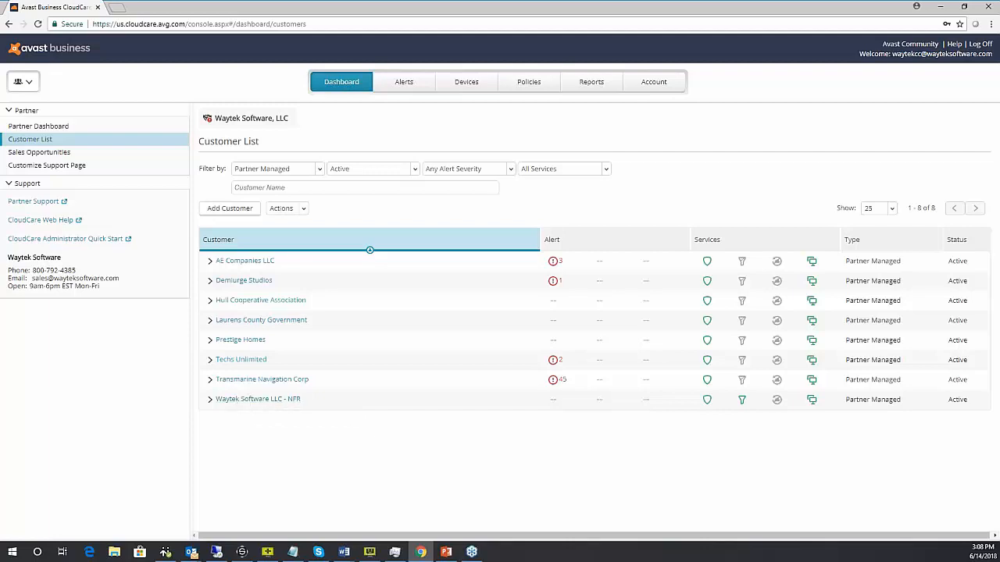
# - Review the Sales Opportunities and Customize Support Page sections and return to the partner dashboard
pyautogui.click(33, 154)
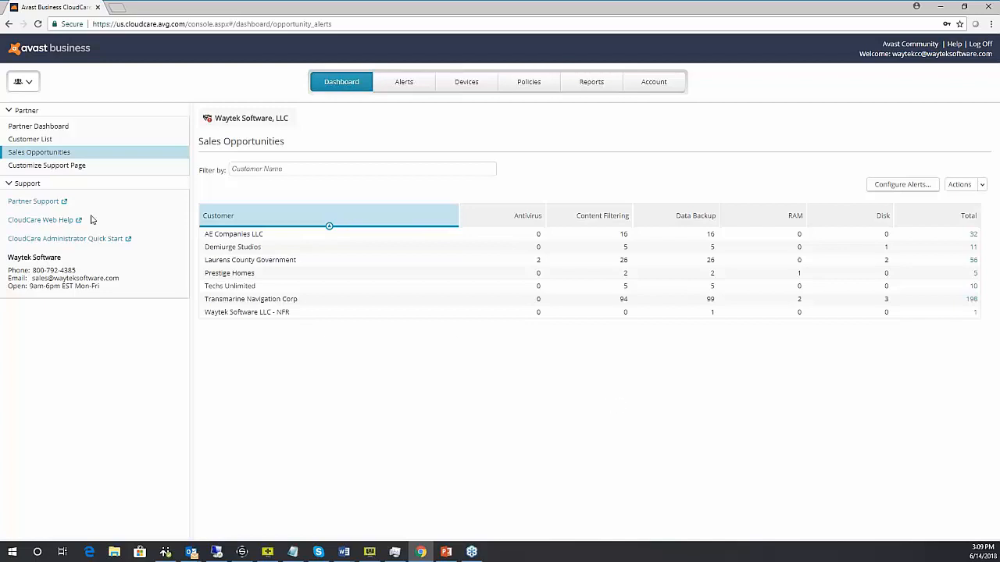
pyautogui.click(31, 166)
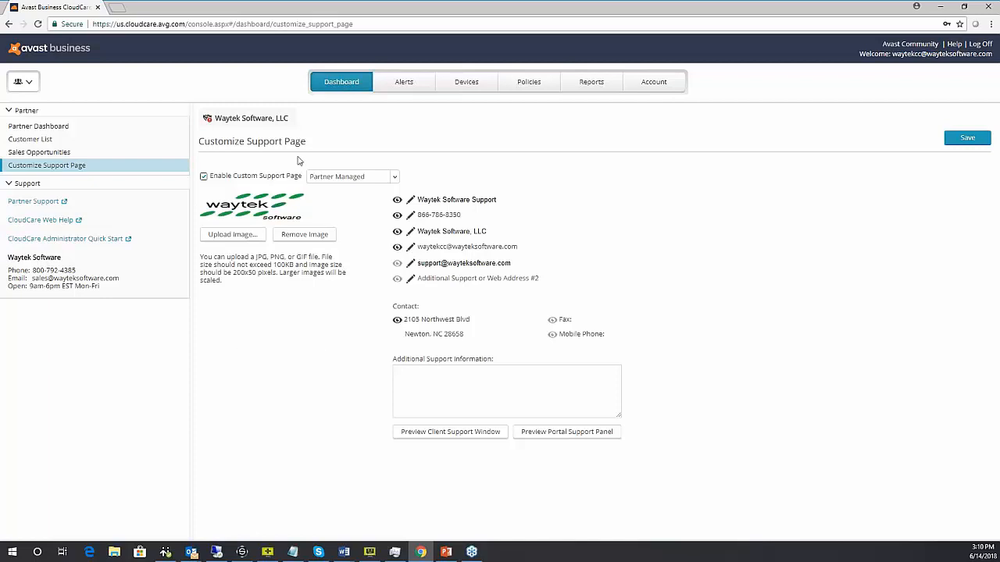
pyautogui.click(331, 83)
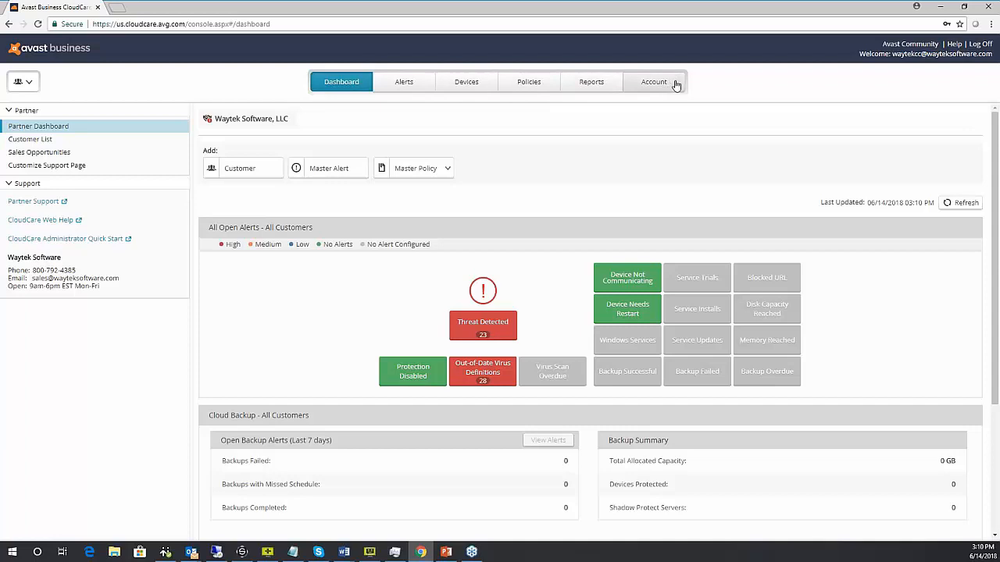
# - Open the triggered alerts and look through the full list of open alerts from the last 7 days
pyautogui.click(401, 88)
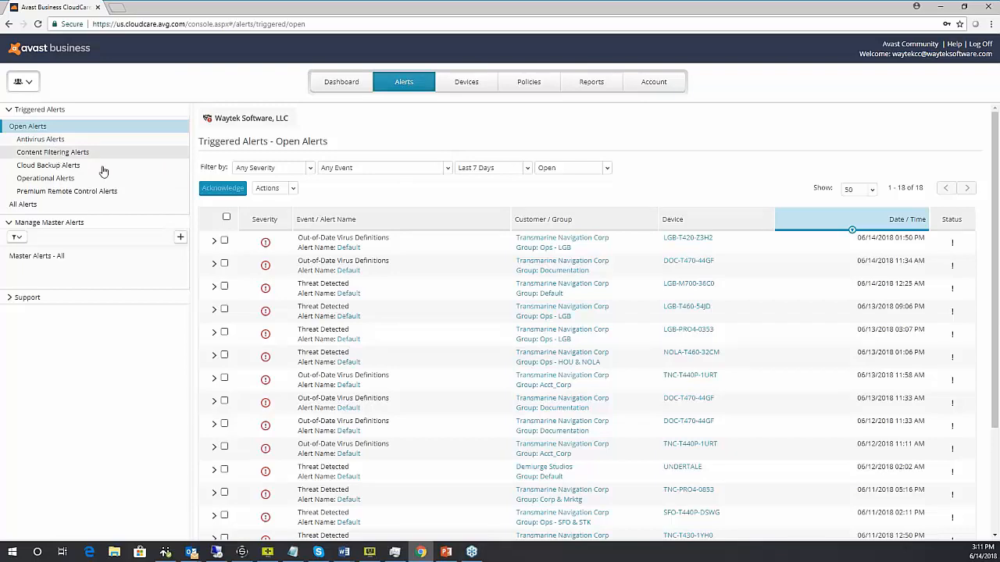
pyautogui.scroll(-1, 286, 307)
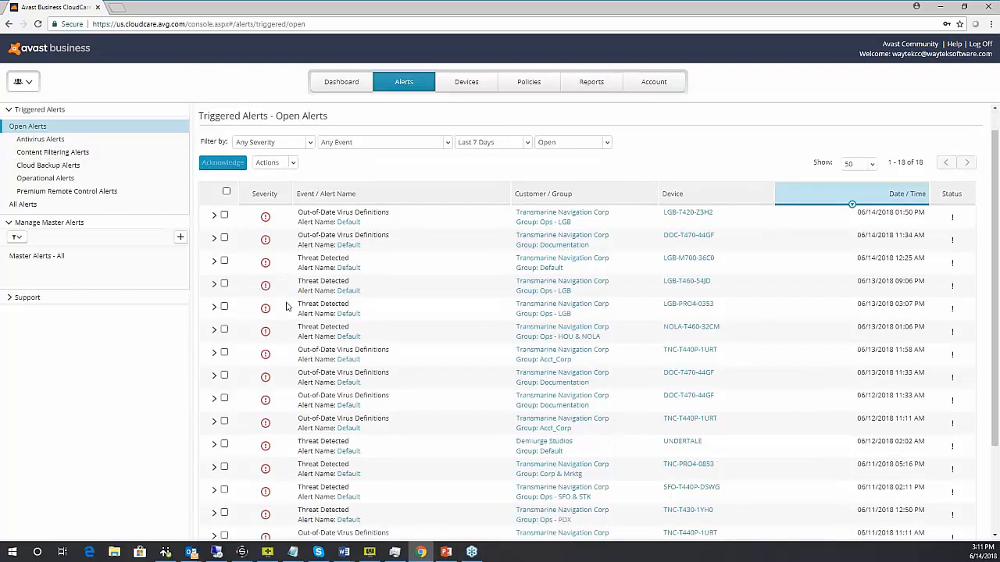
pyautogui.scroll(-3, 286, 307)
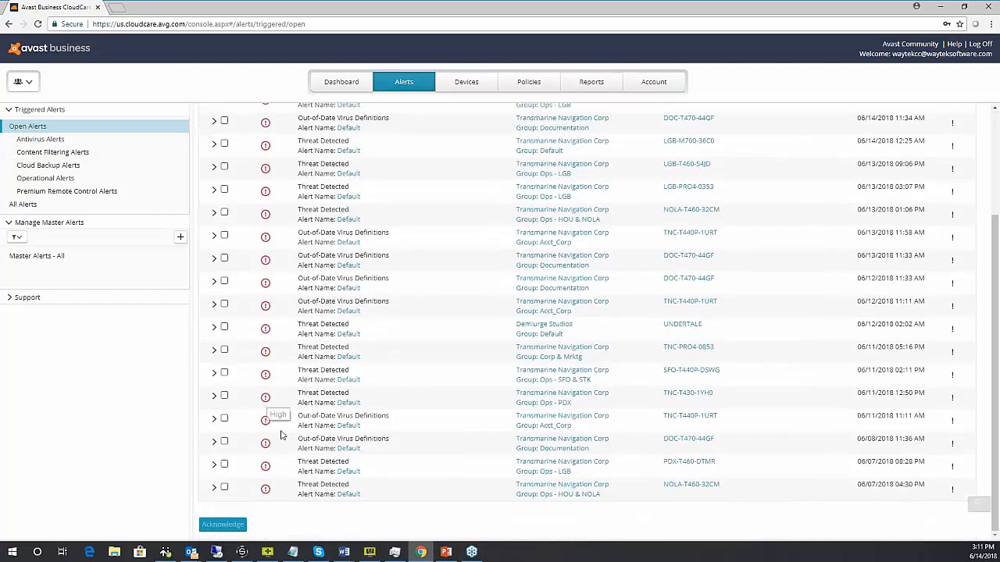
pyautogui.scroll(4, 281, 435)
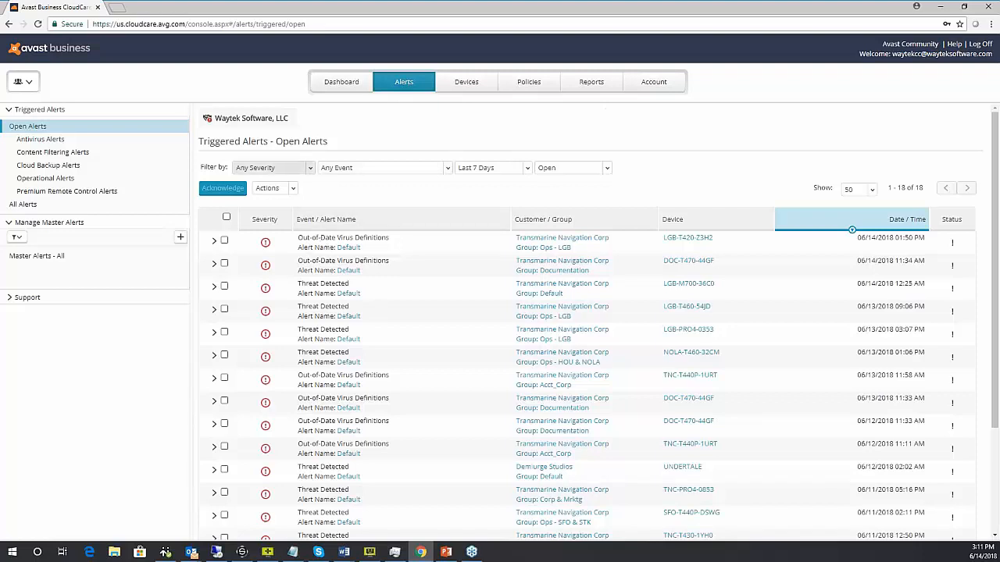
# - Filter the open alerts by Medium severity
pyautogui.click(266, 167)
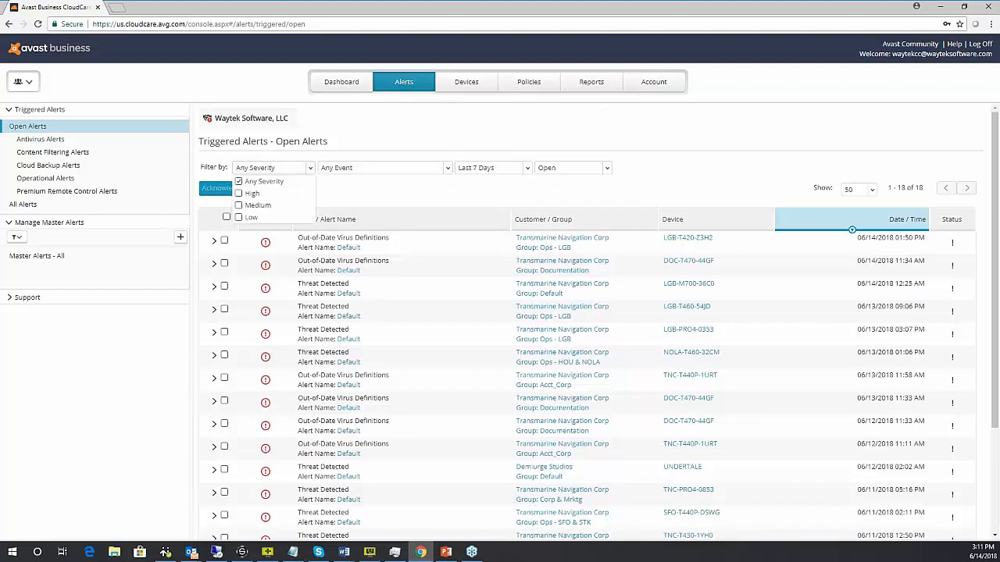
pyautogui.click(239, 204)
pyautogui.click(361, 199)
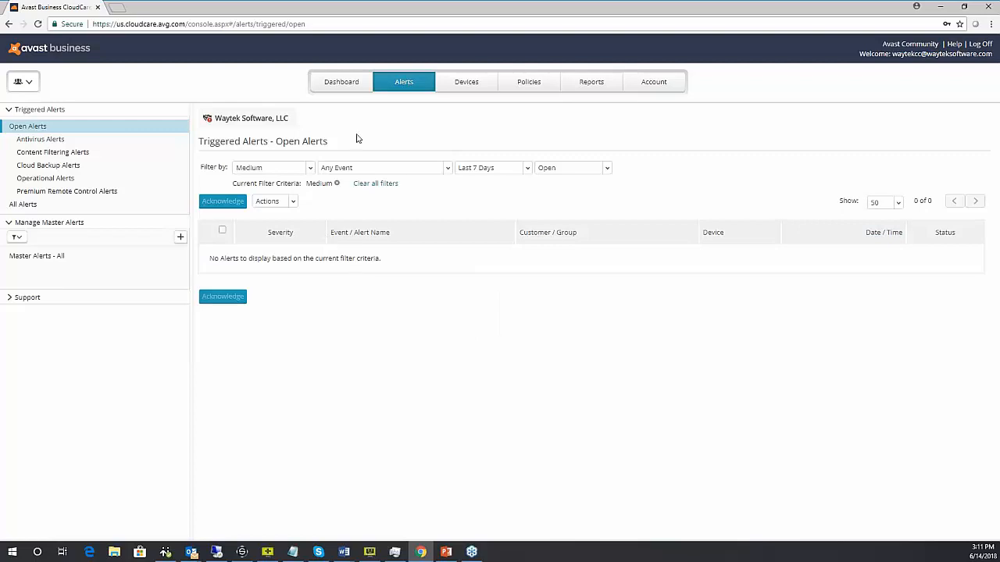
# - View the available event filter options and reset the severity filter to Any Severity
pyautogui.click(343, 168)
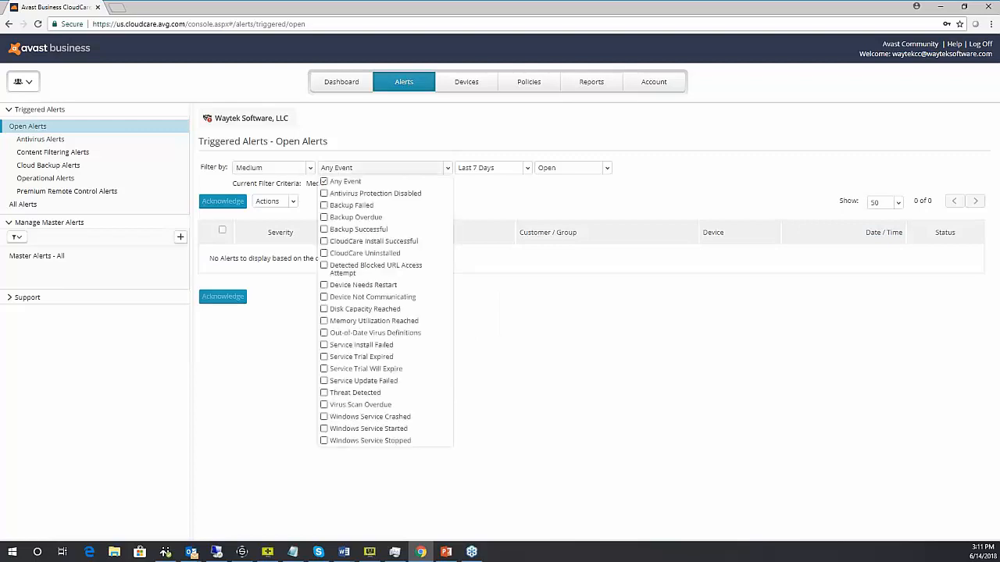
pyautogui.click(310, 169)
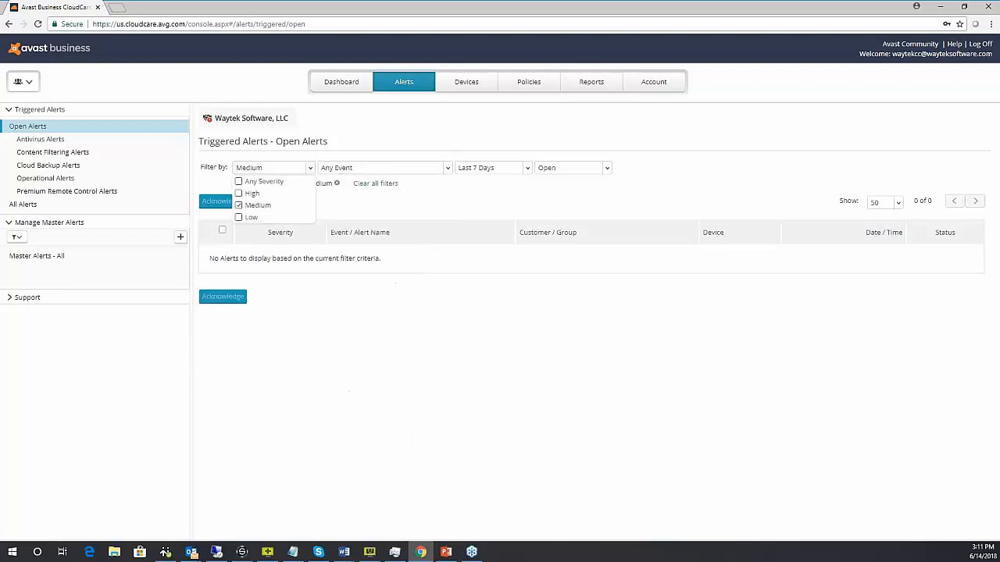
pyautogui.click(239, 182)
pyautogui.click(434, 187)
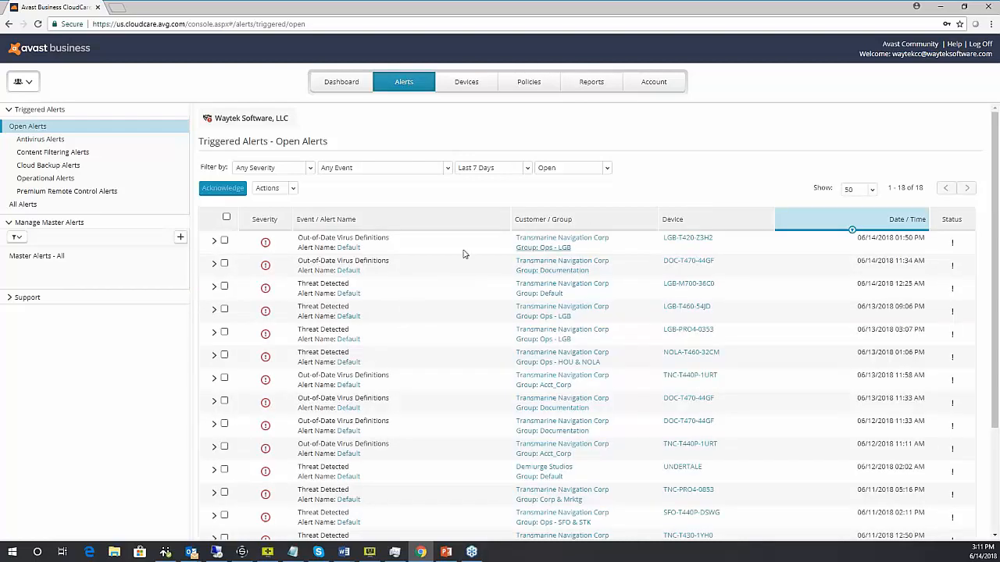
# - Expand the newest Out-of-Date Virus Definitions alert to examine its details and mark it, collapsing and unmarking it again
pyautogui.click(213, 242)
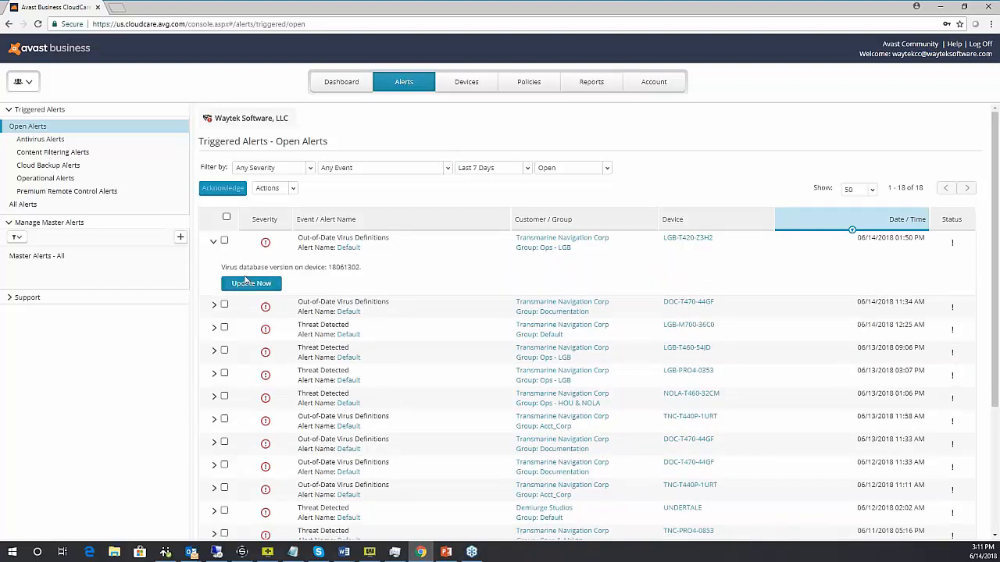
pyautogui.click(224, 241)
pyautogui.click(214, 244)
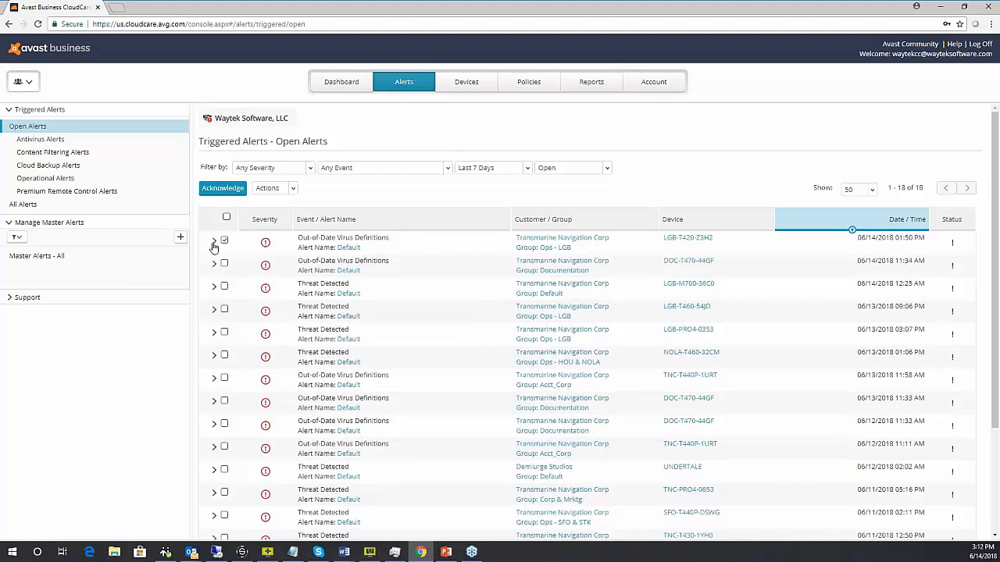
pyautogui.click(224, 241)
# - Look over the remaining open alerts and open the list of all master alerts
pyautogui.scroll(-2, 351, 318)
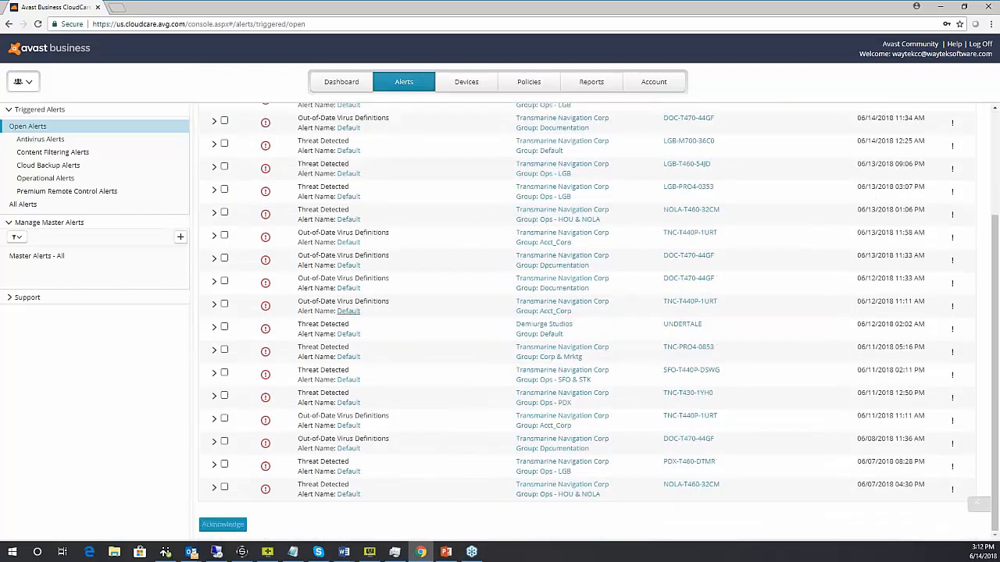
pyautogui.scroll(2, 340, 314)
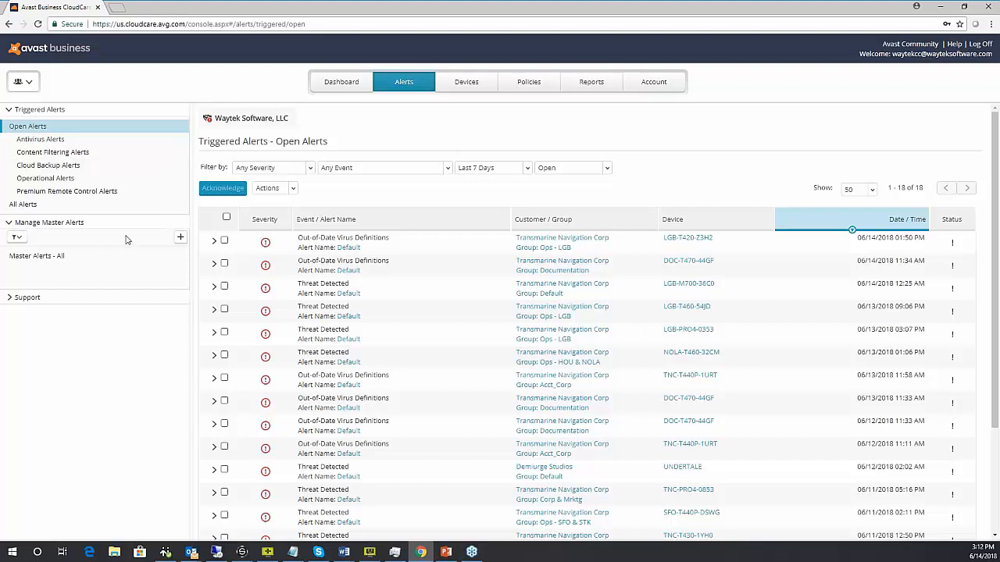
pyautogui.click(32, 263)
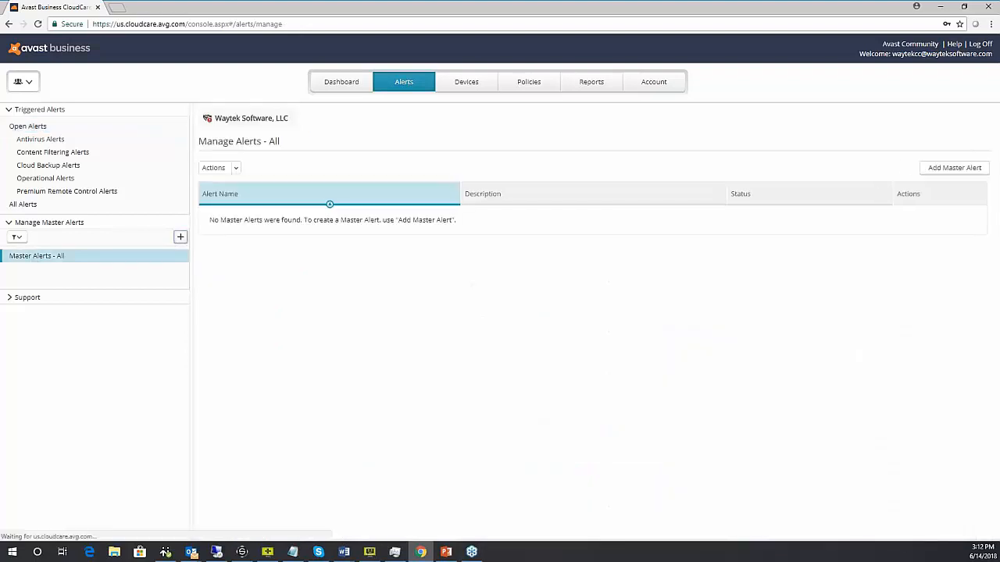
# - Start a new master alert and look over its customer selection and notification recipient sections
pyautogui.click(180, 237)
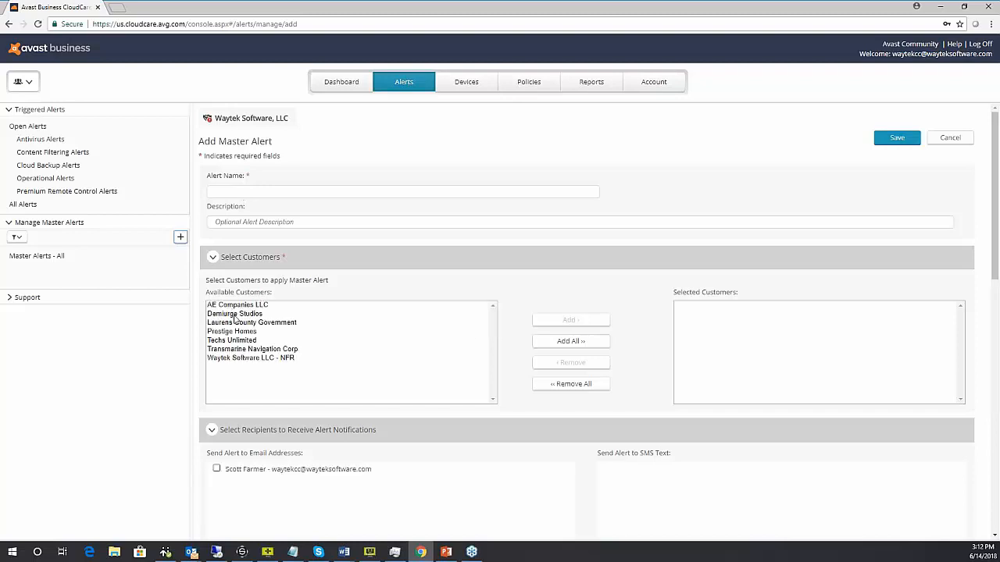
pyautogui.scroll(-3, 421, 328)
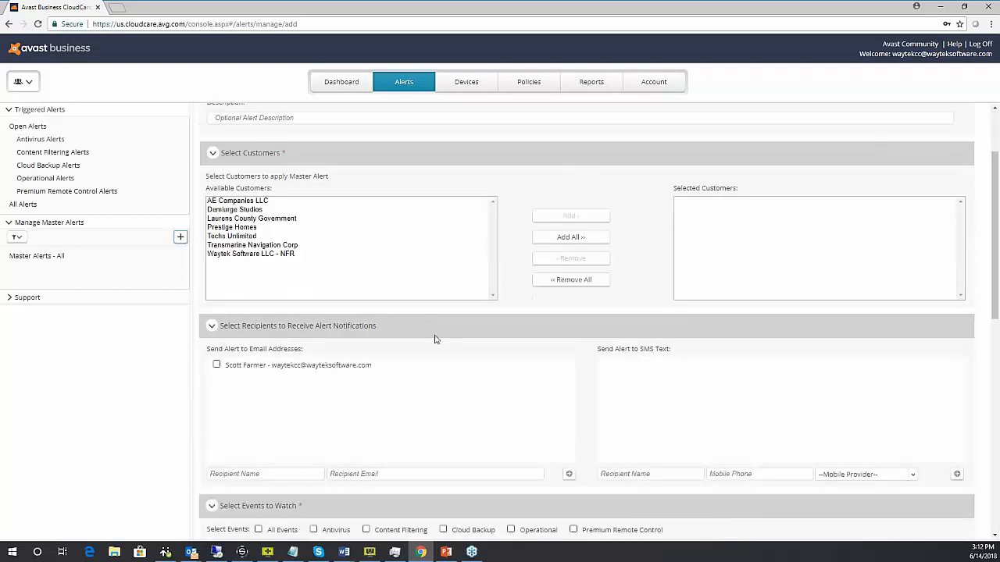
pyautogui.scroll(-4, 435, 339)
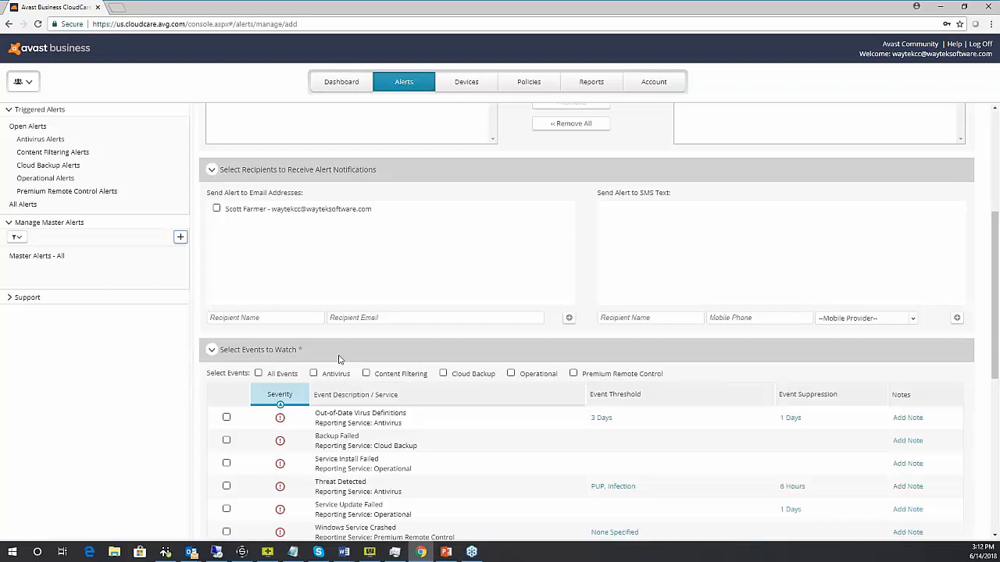
# - Try selecting the Out-of-Date Virus Definitions and Backup Failed events to watch, clearing both selections again
pyautogui.scroll(-2, 234, 334)
pyautogui.click(226, 313)
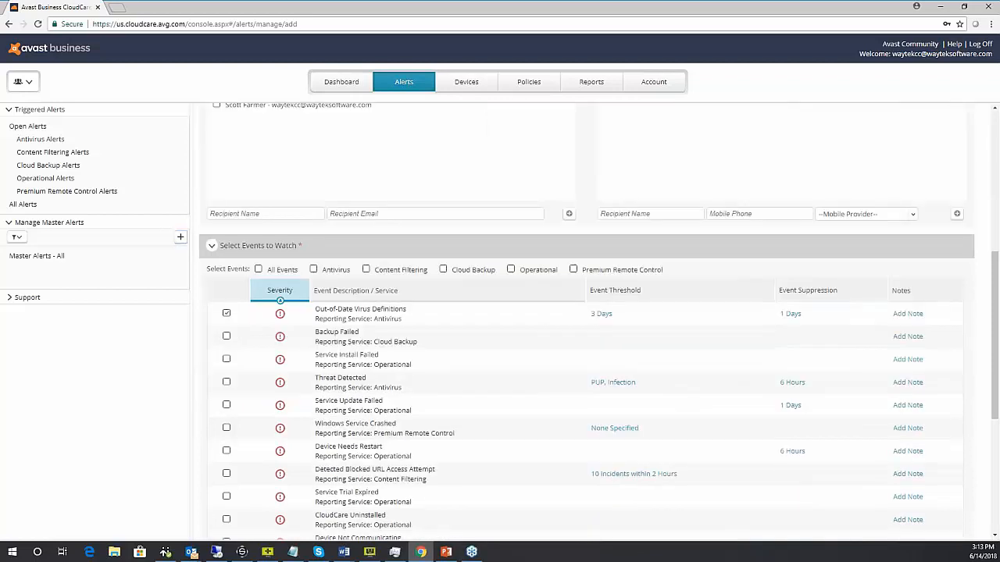
pyautogui.click(227, 336)
pyautogui.click(227, 313)
pyautogui.click(226, 336)
# - View the service choices in the Windows Service Crashed event threshold and close it without changing anything
pyautogui.click(613, 429)
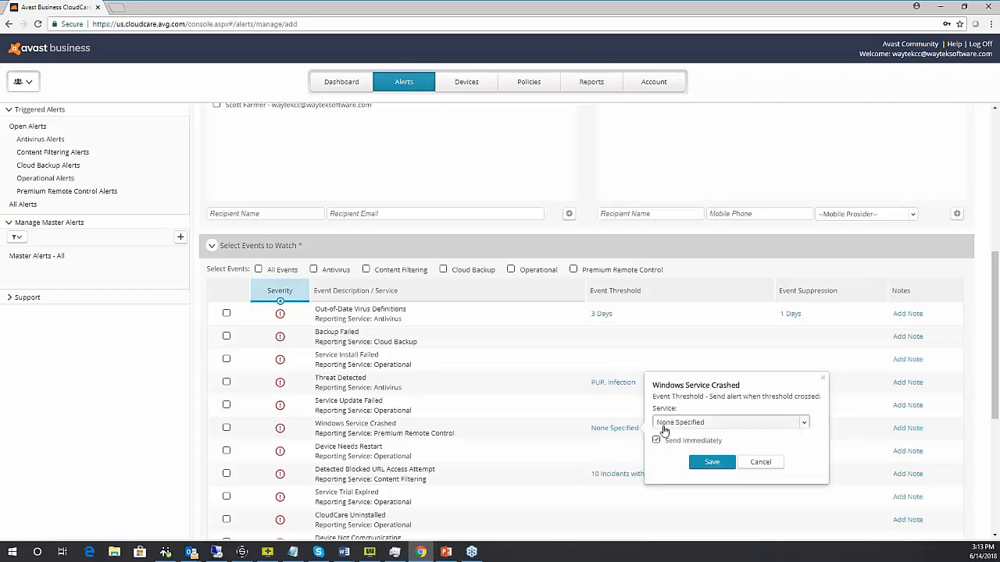
pyautogui.click(663, 425)
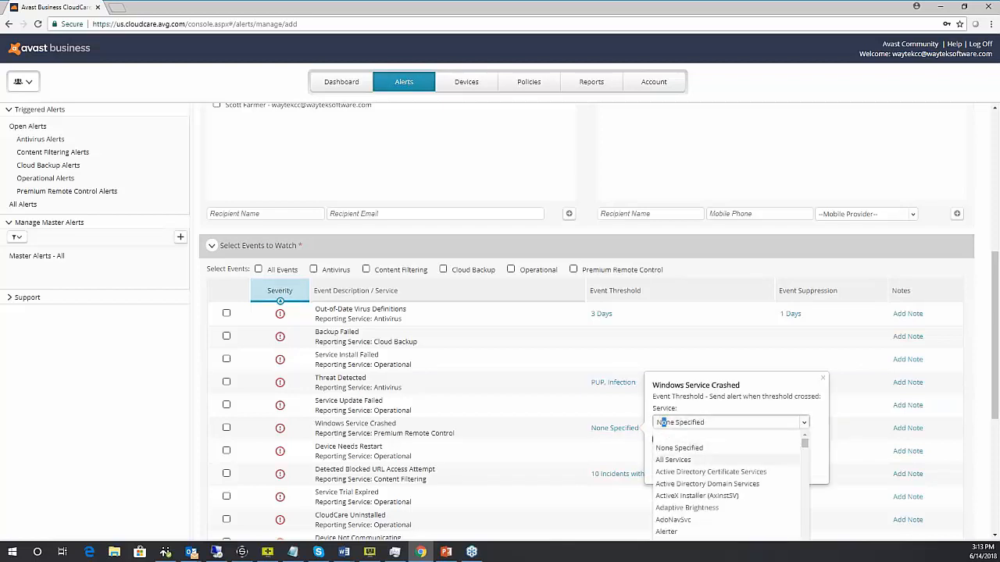
pyautogui.click(562, 401)
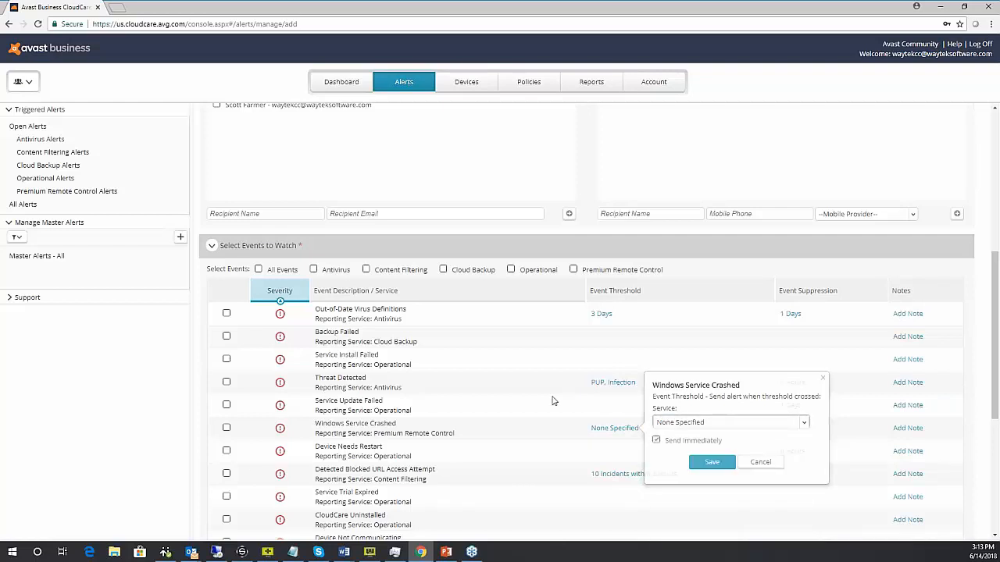
pyautogui.click(556, 402)
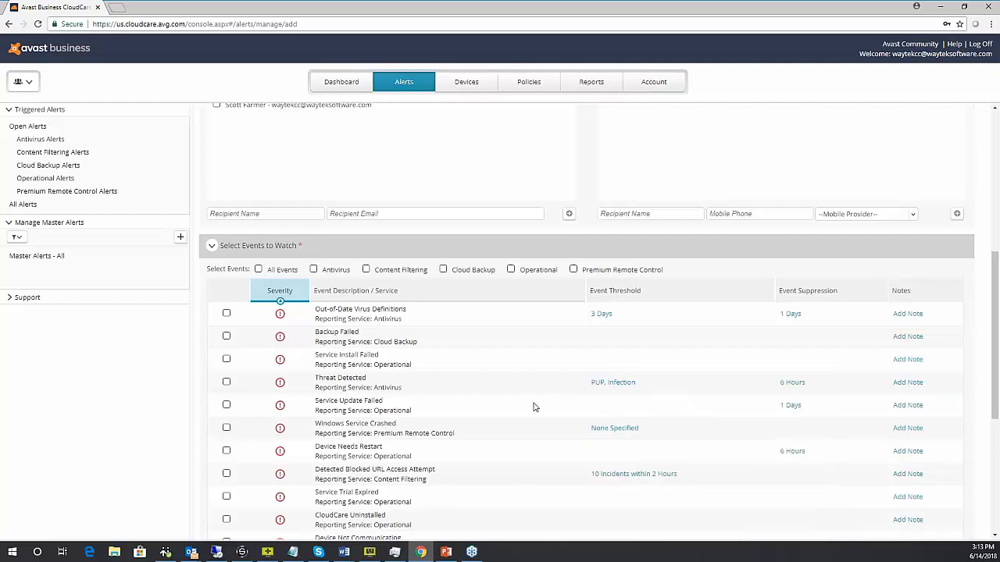
# - Set the event threshold for Out-of-Date Virus Definitions to 1 day
pyautogui.scroll(-1, 559, 398)
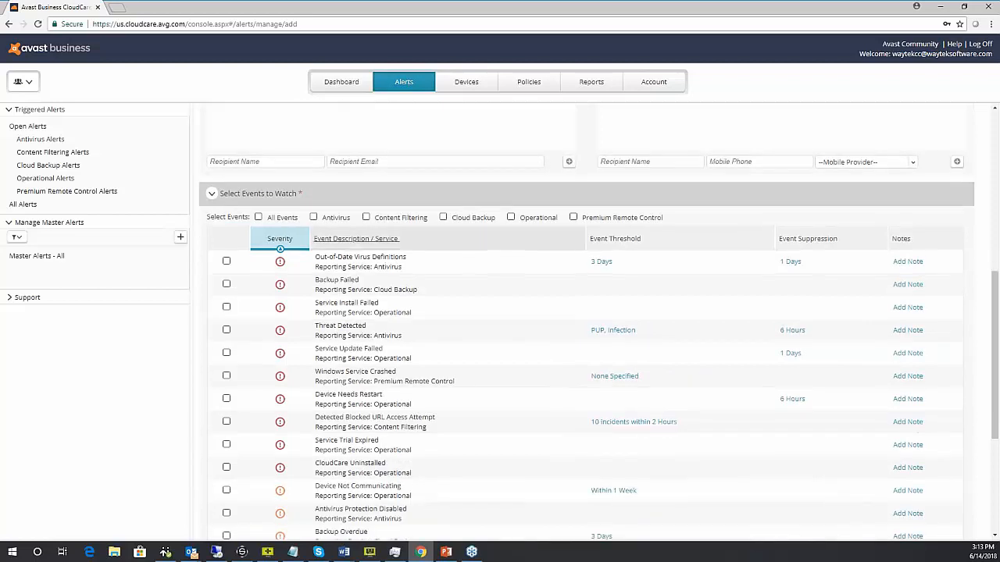
pyautogui.click(599, 264)
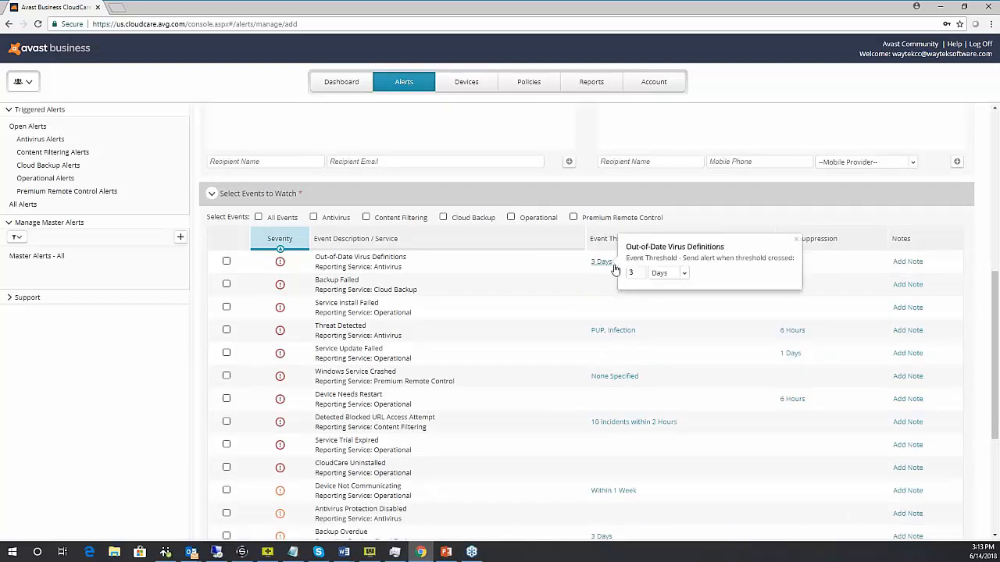
pyautogui.write('1')
pyautogui.press('Return')
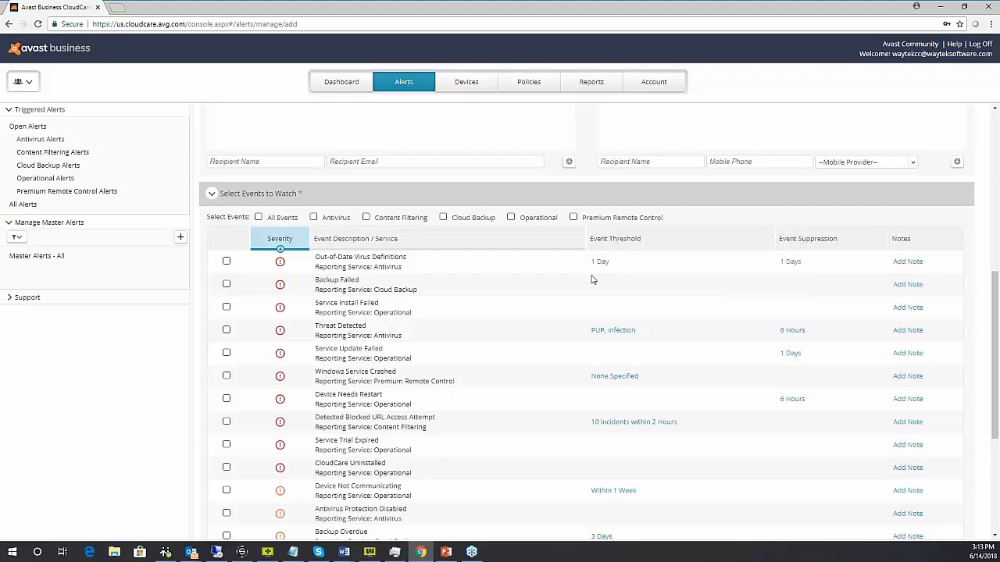
# - Change the Disk Capacity Reached threshold to free space on drive C less than 25 GB
pyautogui.scroll(-4, 547, 281)
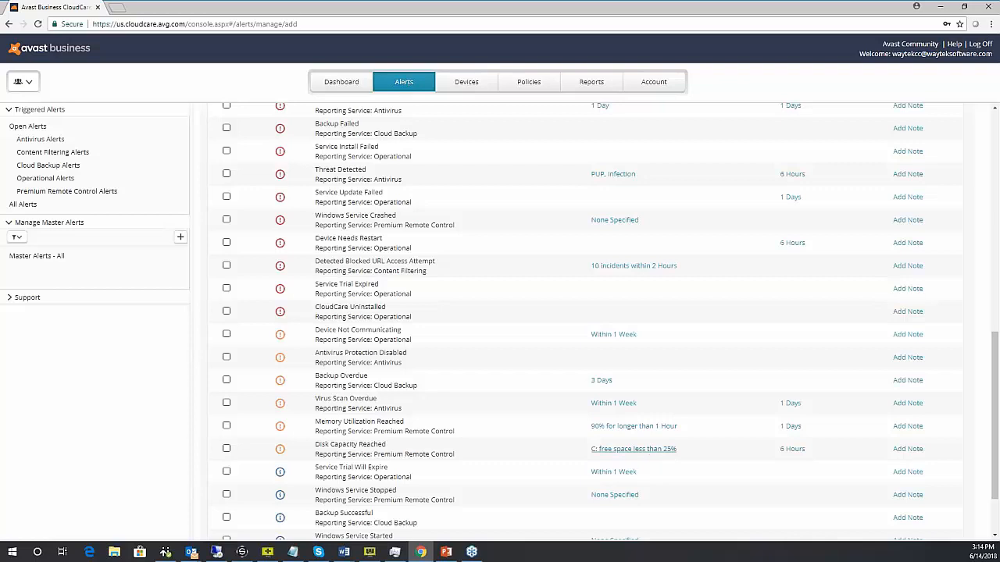
pyautogui.click(633, 449)
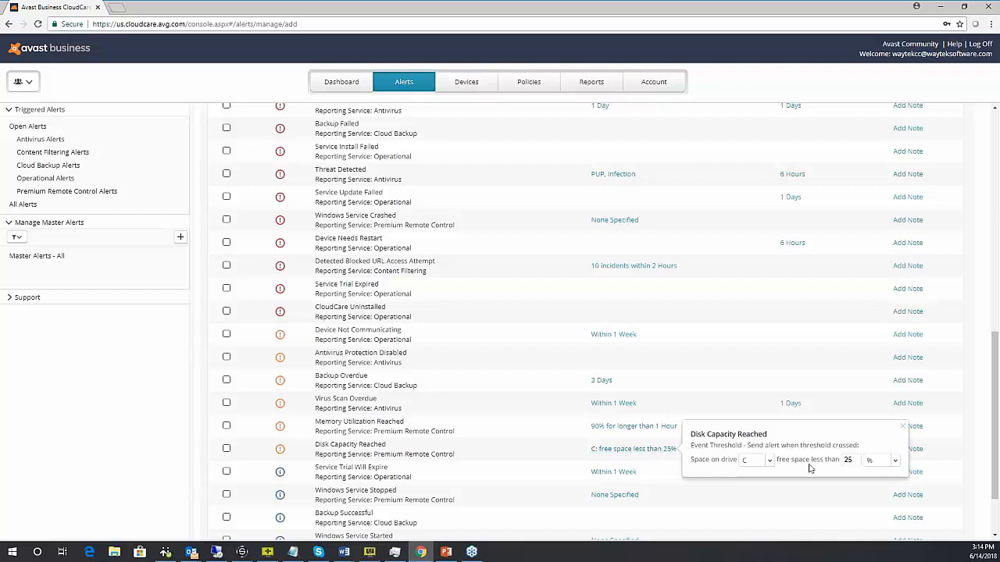
pyautogui.click(879, 460)
pyautogui.click(871, 478)
pyautogui.click(731, 384)
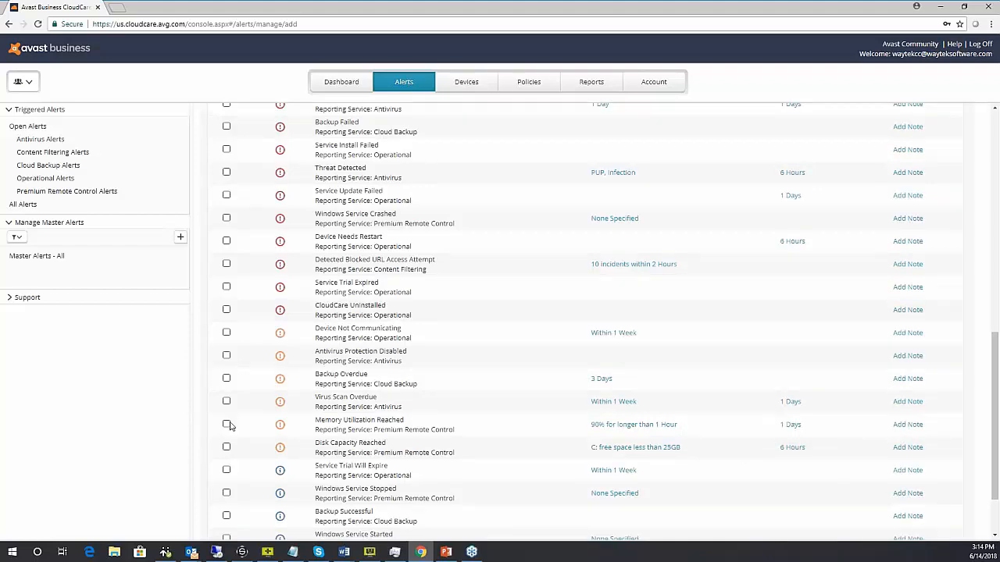
# - Look over the rest of the event list and cancel adding the master alert, discarding the entries
pyautogui.scroll(-2, 230, 426)
pyautogui.scroll(5, 226, 422)
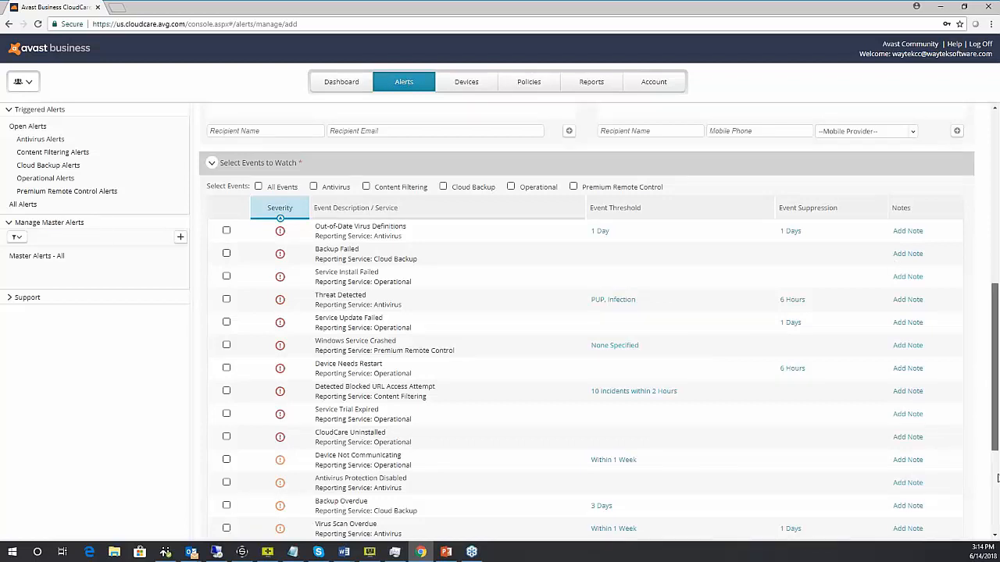
pyautogui.scroll(-5, 937, 352)
pyautogui.click(943, 531)
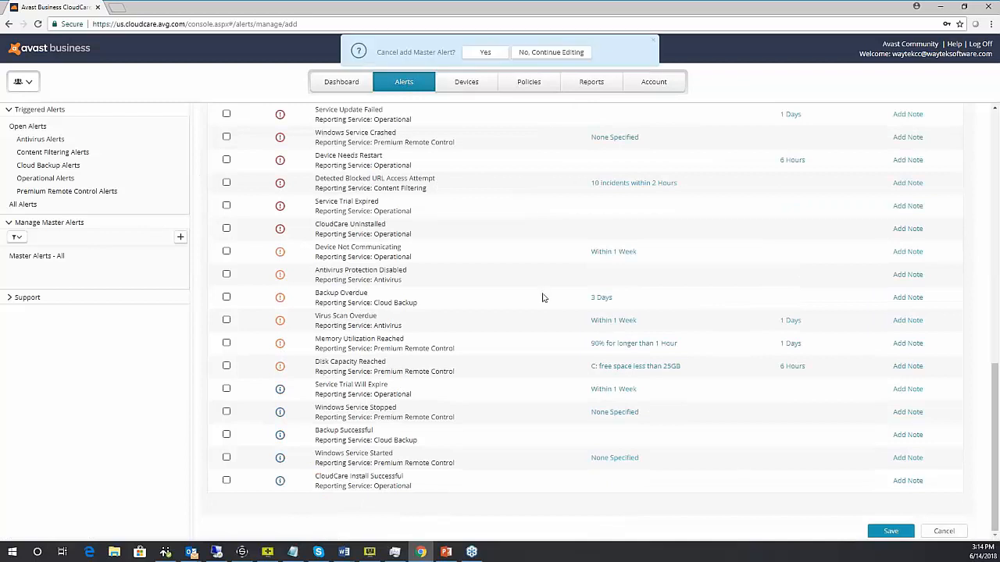
pyautogui.click(486, 53)
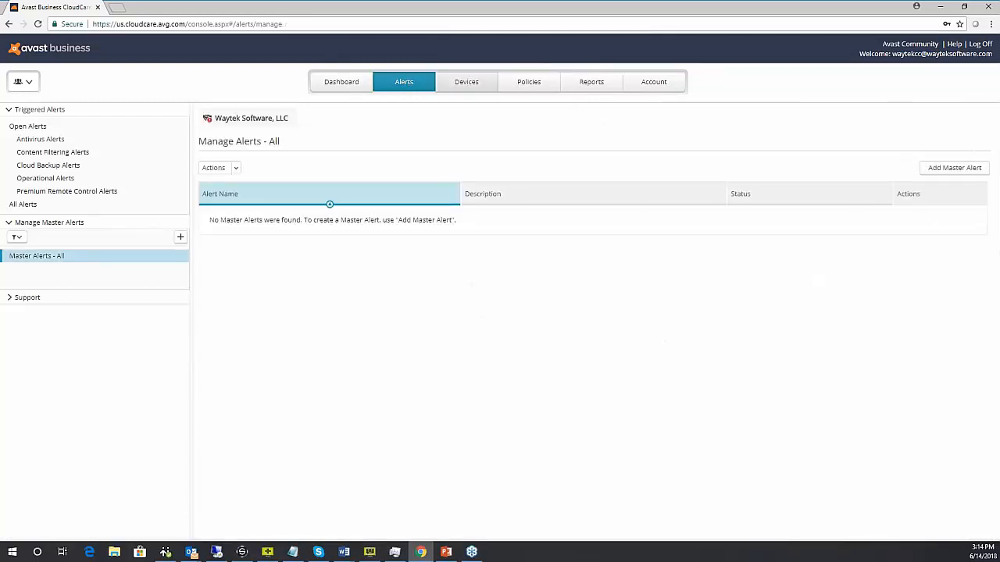
# - Open the list of all devices and examine their customers, groups, policies, open alerts, services and CloudCare agent versions
pyautogui.click(466, 81)
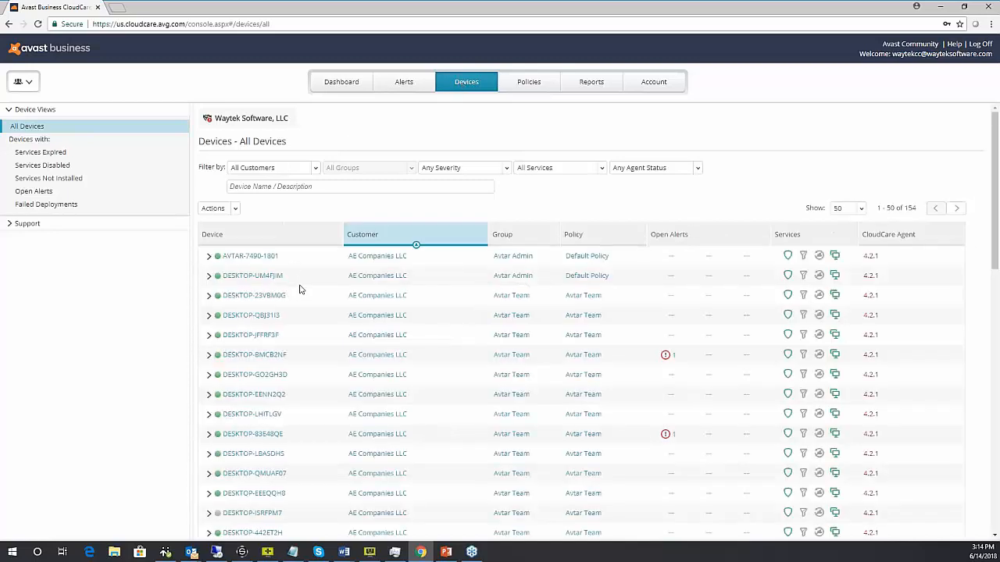
pyautogui.scroll(-10, 346, 249)
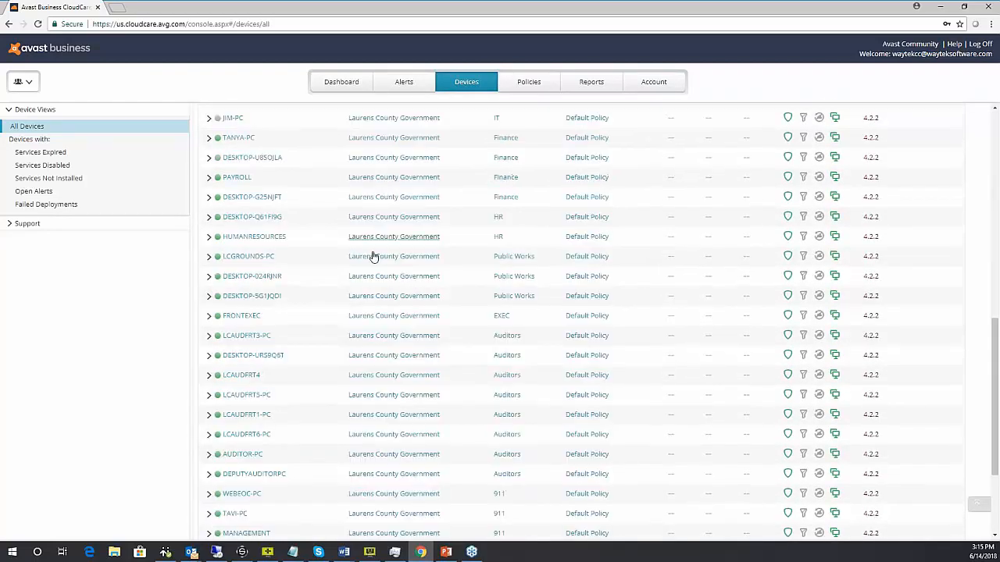
pyautogui.scroll(-3, 502, 194)
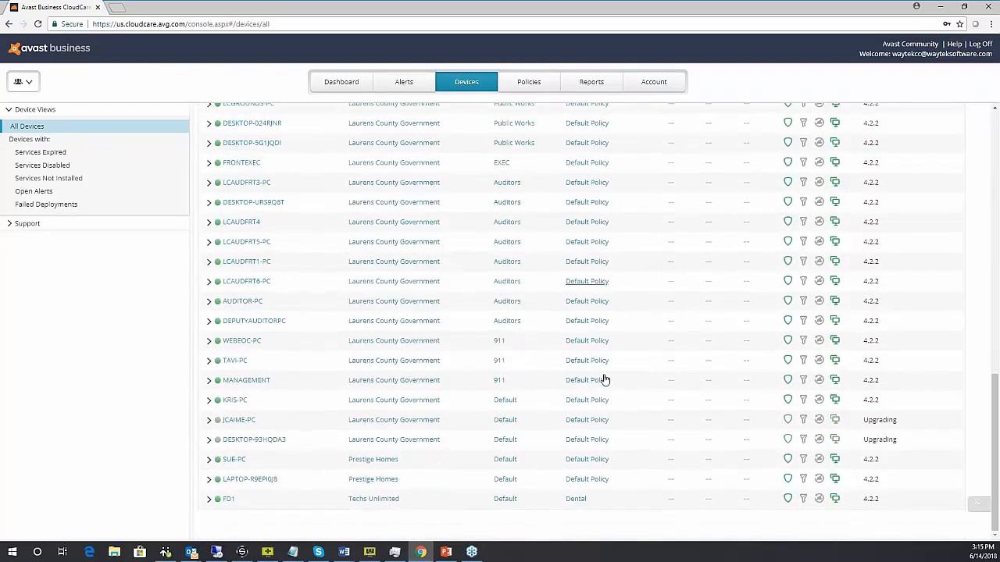
pyautogui.scroll(5, 591, 381)
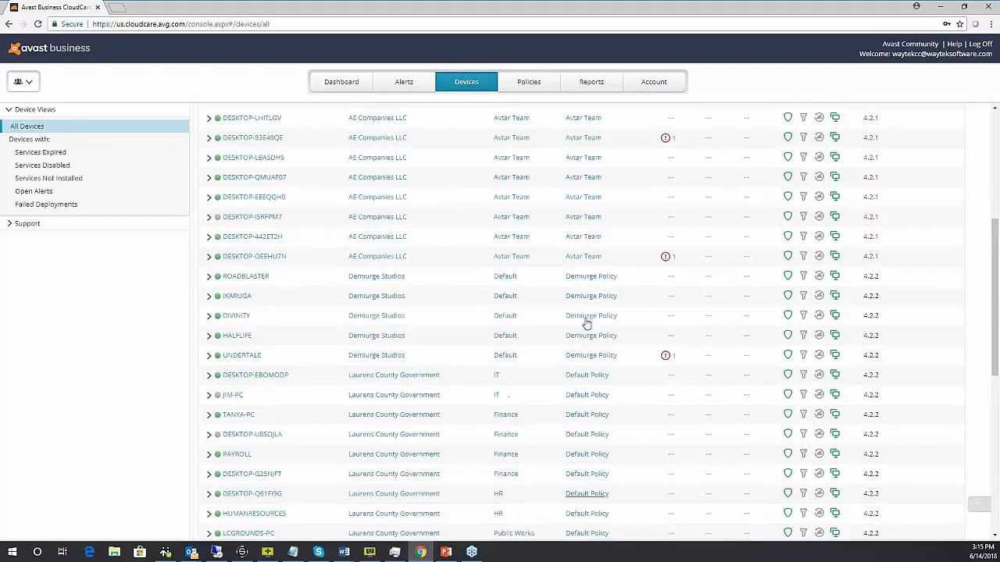
pyautogui.scroll(1, 585, 323)
pyautogui.scroll(3, 676, 266)
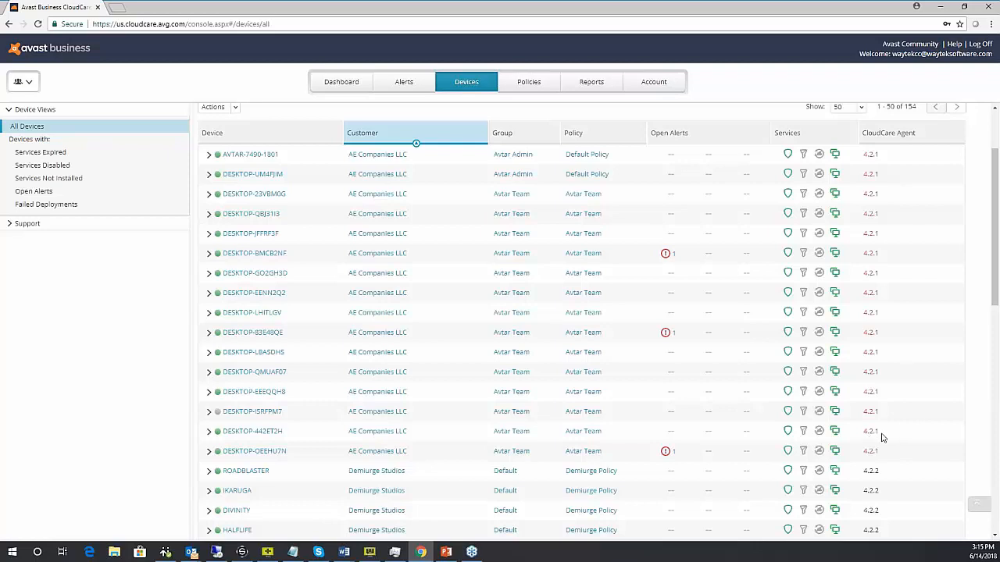
pyautogui.scroll(-1, 916, 398)
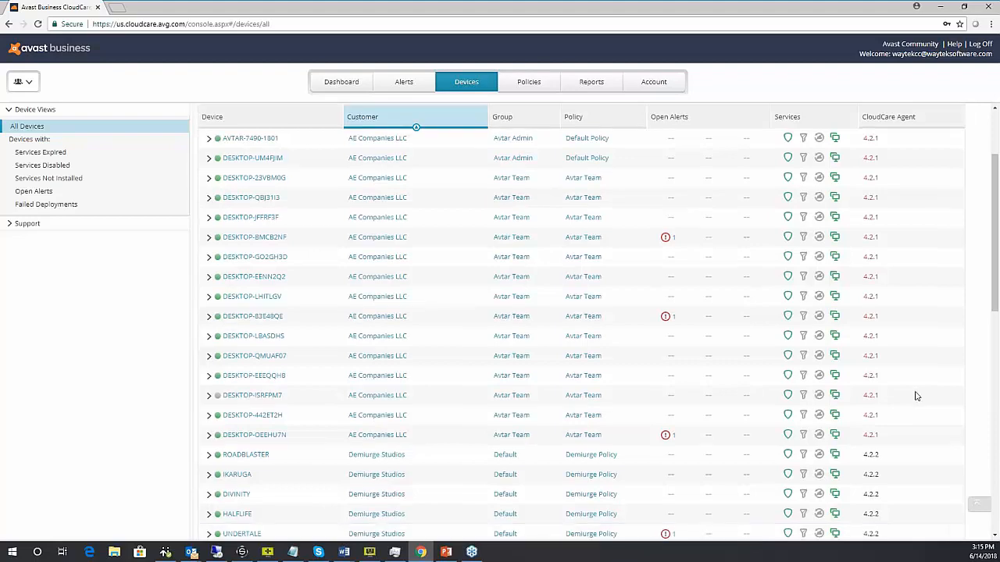
pyautogui.scroll(-3, 916, 396)
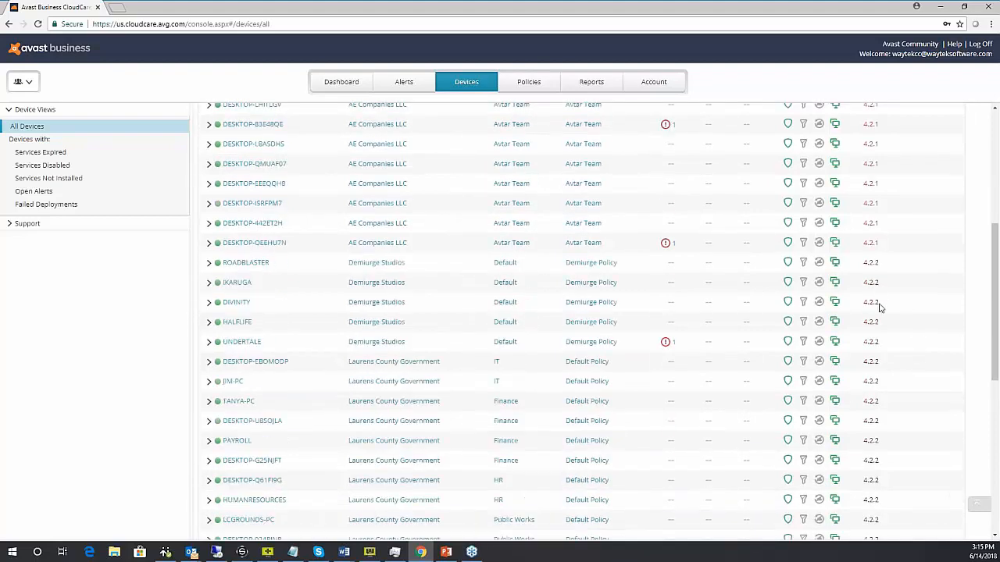
pyautogui.scroll(-5, 878, 307)
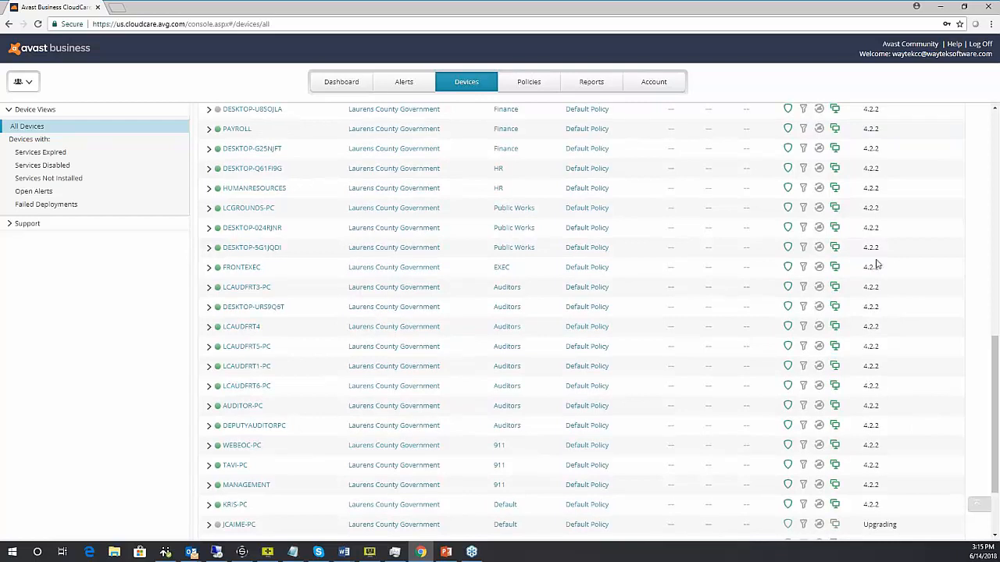
pyautogui.scroll(-2, 876, 265)
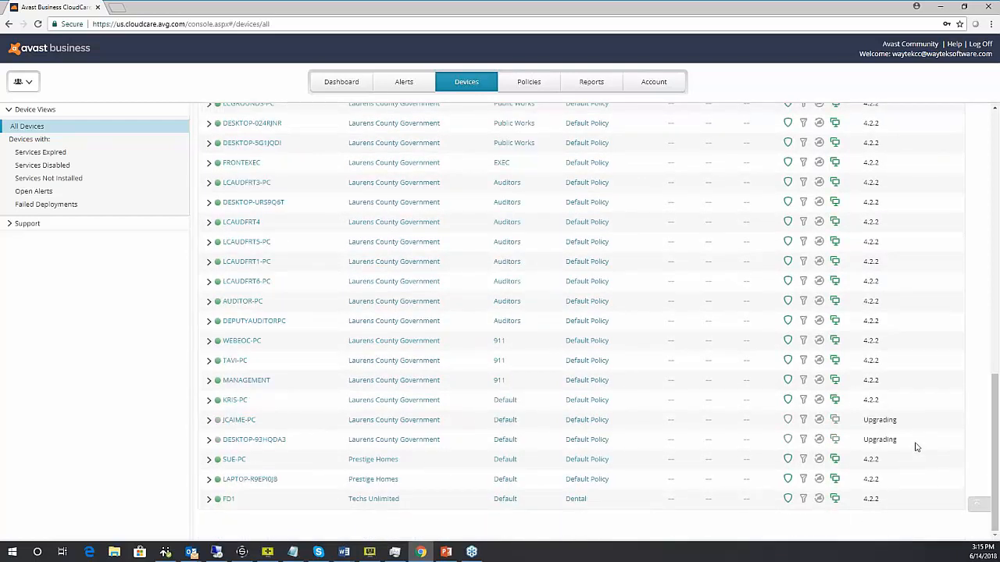
# - Expand the DESKTOP-23VBM0G device to examine its services and agent update option, and collapse it again
pyautogui.scroll(8, 915, 446)
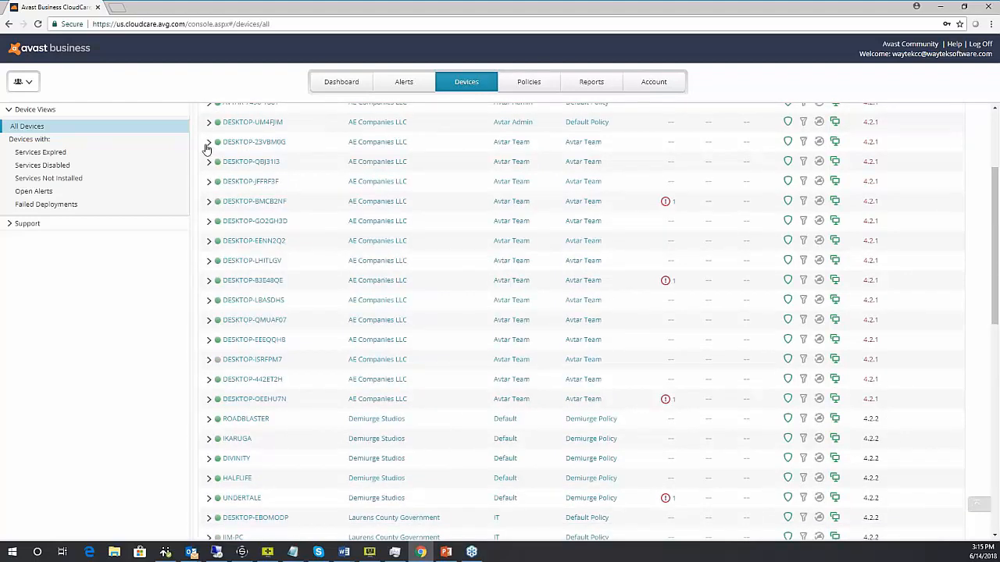
pyautogui.click(208, 143)
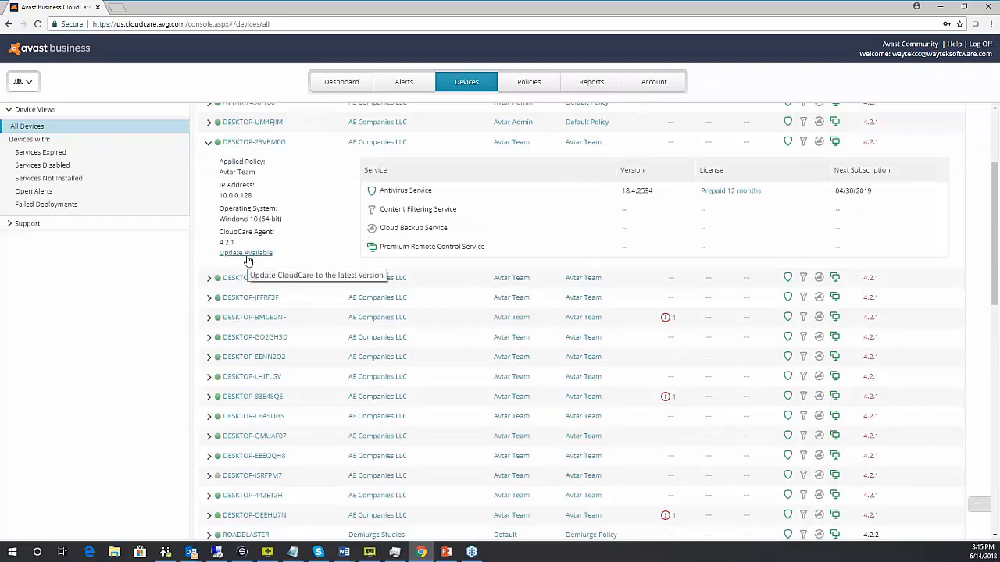
pyautogui.click(209, 145)
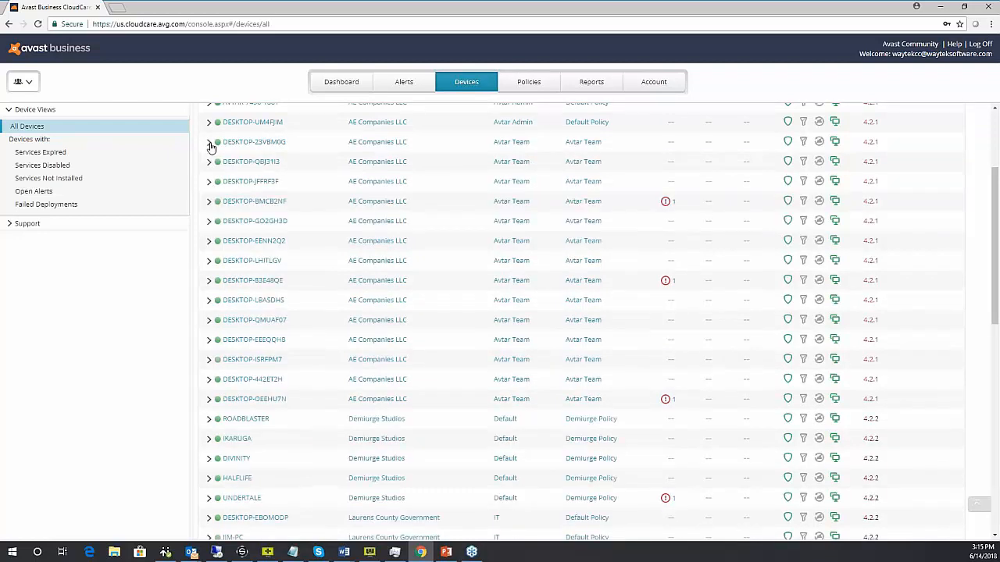
# - Open the Default Policy and review its general update settings, definition and component update schedules, and proxy settings
pyautogui.click(522, 81)
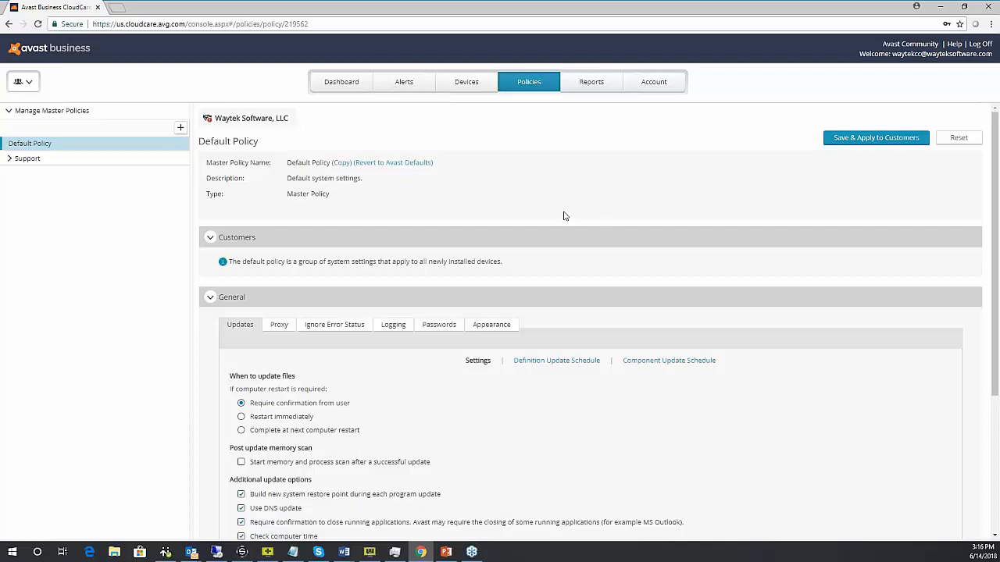
pyautogui.scroll(-2, 563, 235)
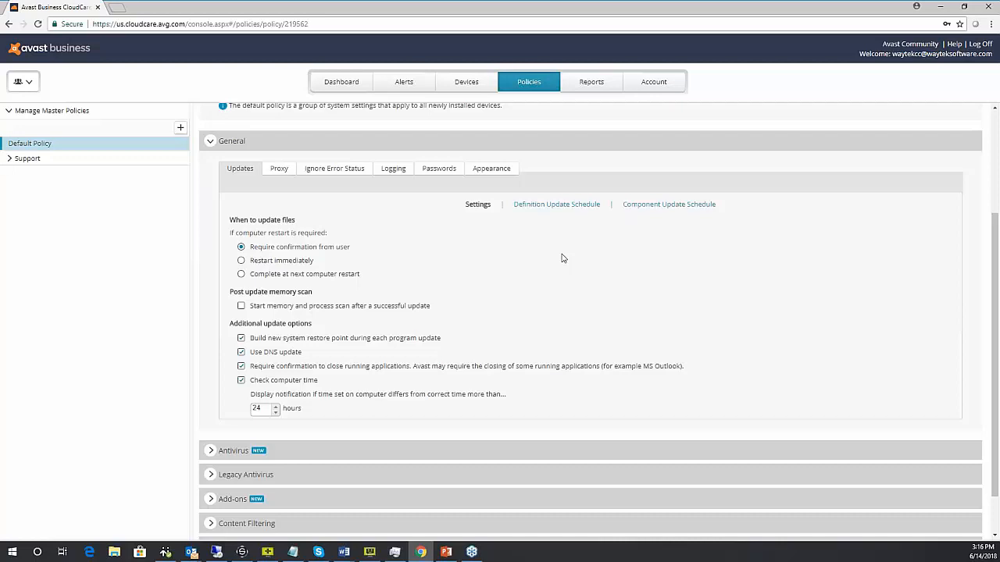
pyautogui.click(552, 205)
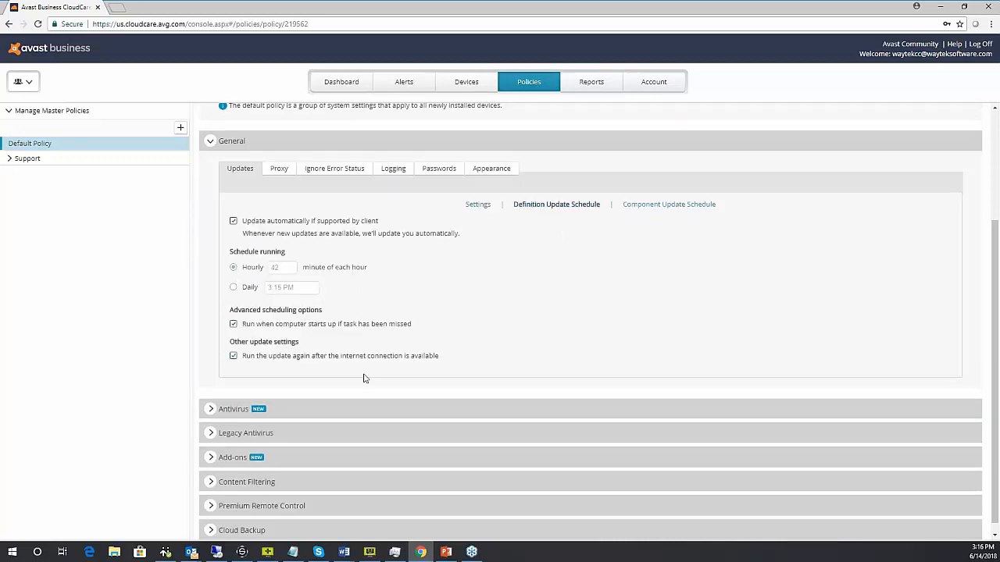
pyautogui.click(660, 206)
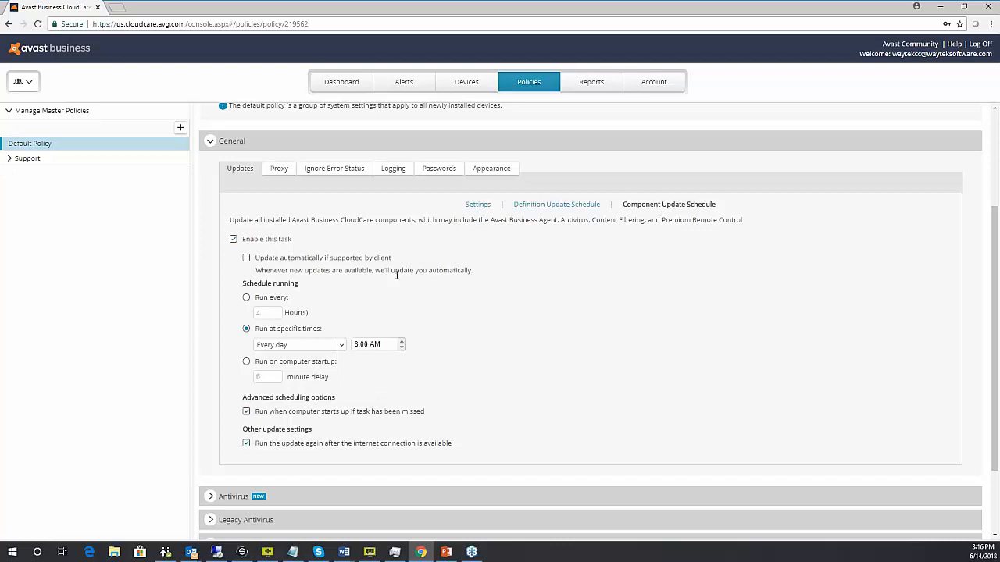
pyautogui.click(478, 208)
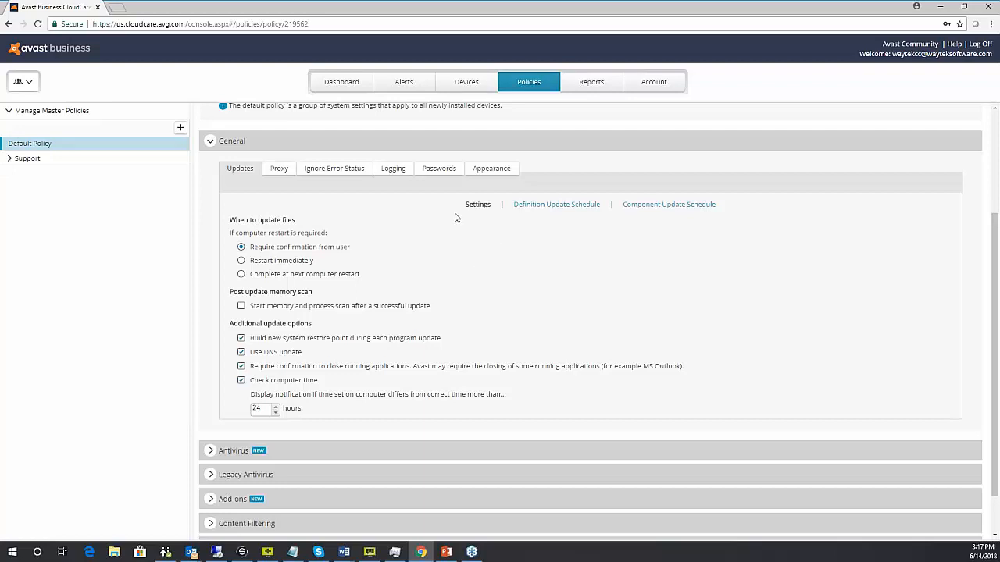
pyautogui.click(286, 175)
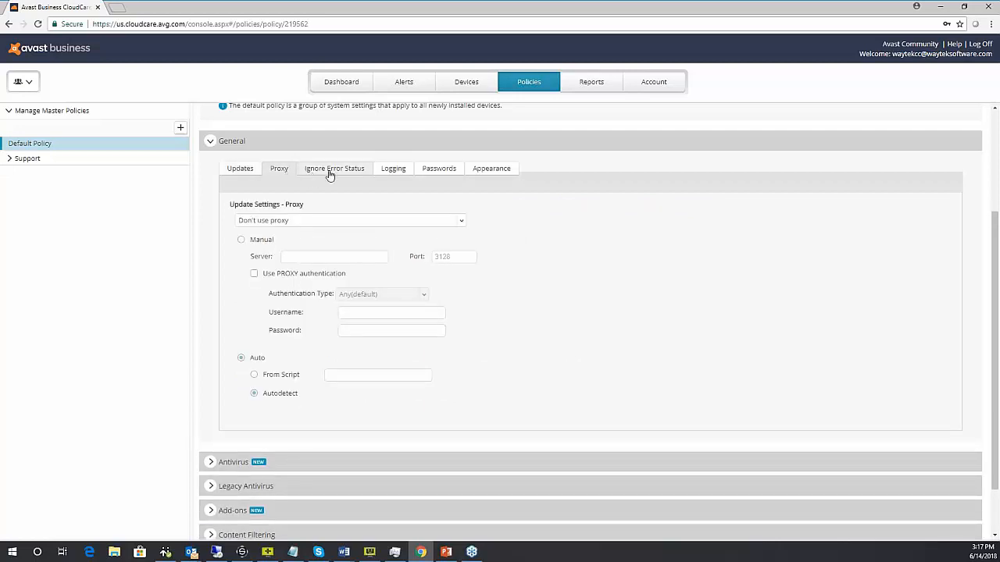
# - Review the Default Policy's general password protection options and appearance settings, and collapse the General section
pyautogui.click(430, 168)
pyautogui.scroll(2, 432, 162)
pyautogui.scroll(-1, 431, 162)
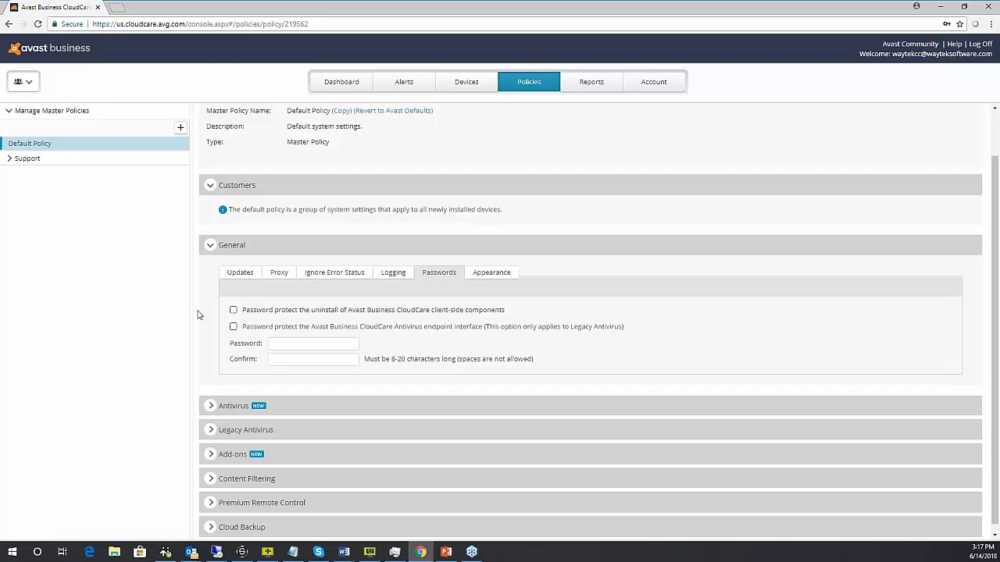
pyautogui.click(234, 310)
pyautogui.click(294, 313)
pyautogui.click(485, 279)
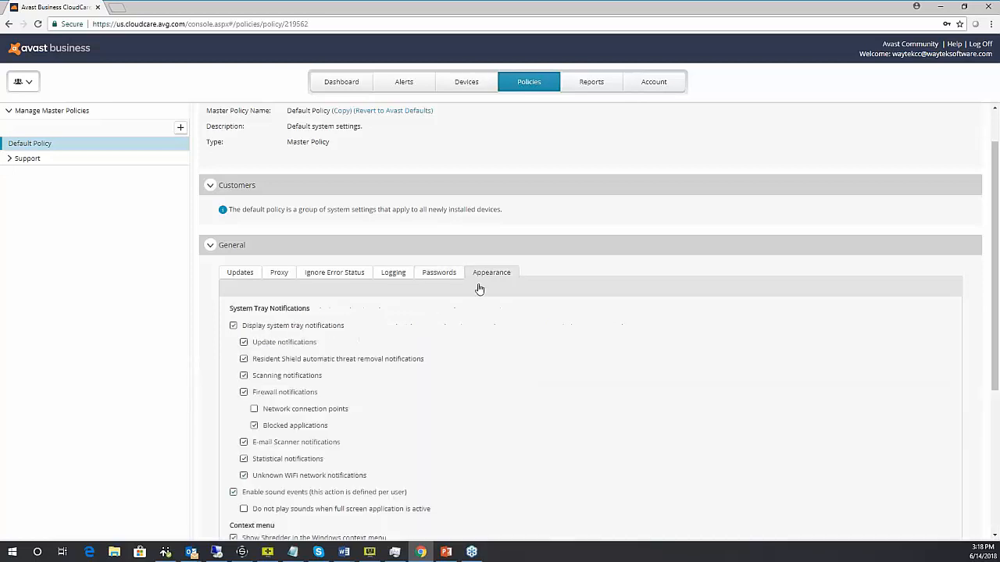
pyautogui.scroll(-1, 440, 358)
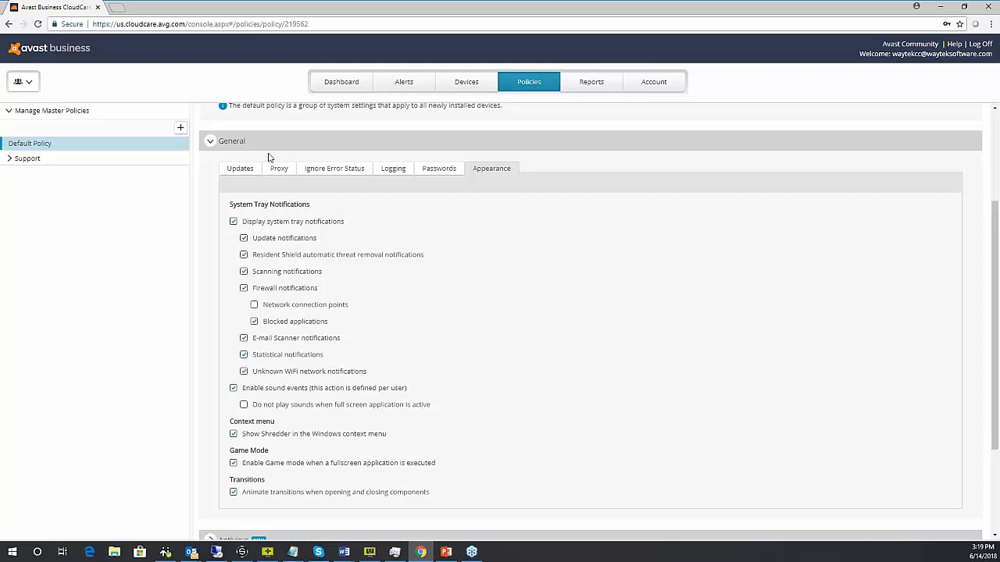
pyautogui.click(210, 142)
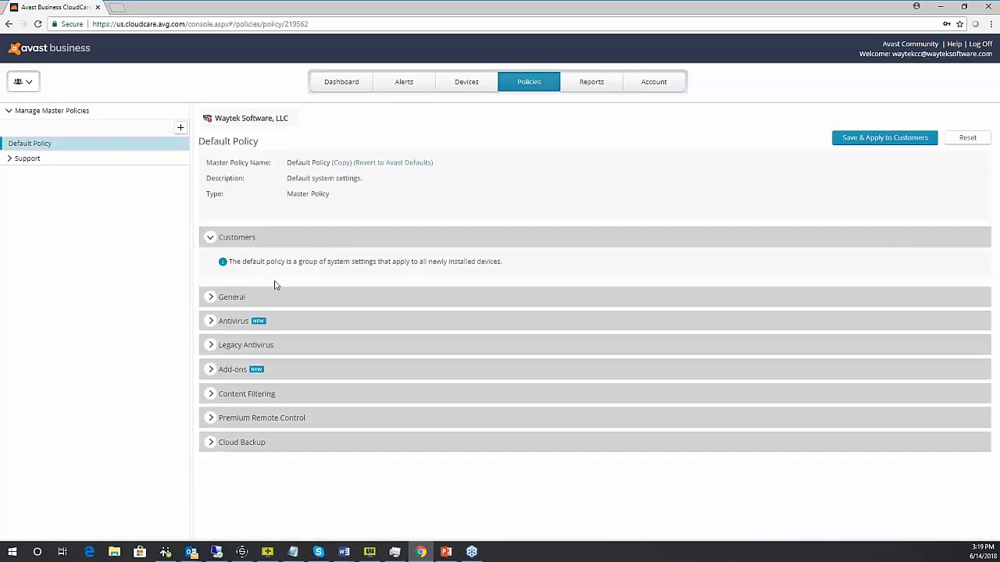
# - Open the policy's Antivirus section and review its main antivirus settings and the File System Shield scan behavior
pyautogui.click(358, 331)
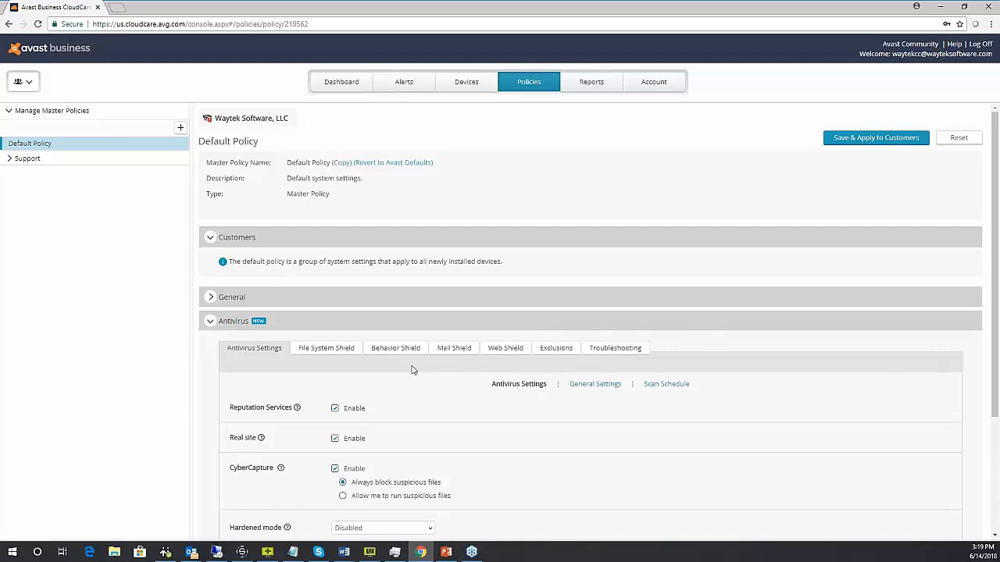
pyautogui.scroll(-1, 414, 371)
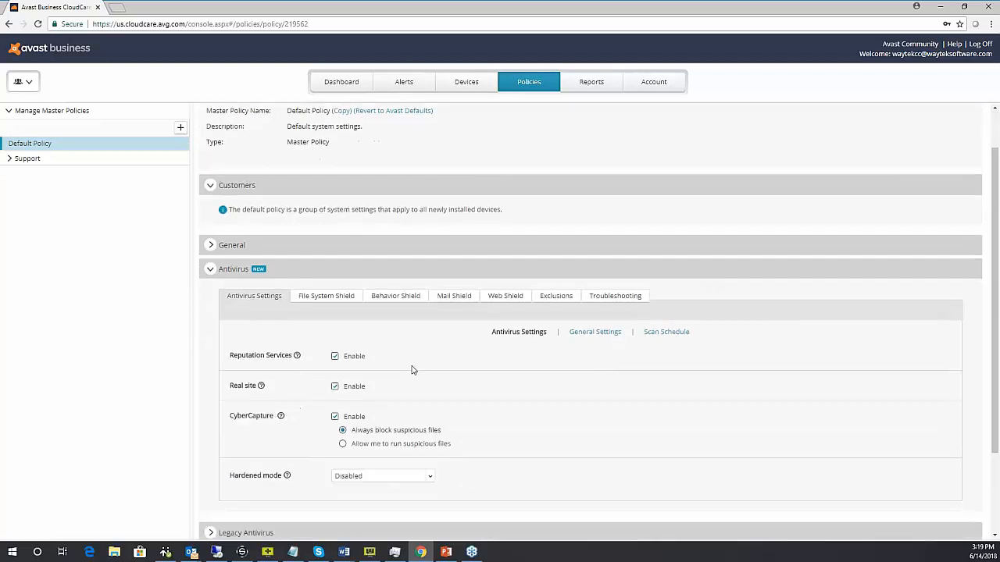
pyautogui.click(321, 304)
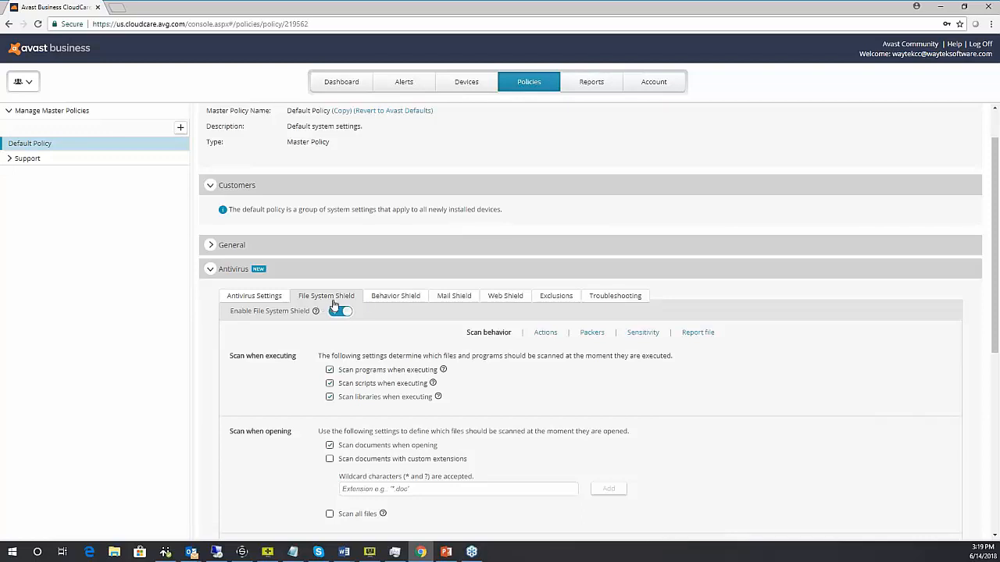
pyautogui.scroll(-2, 451, 355)
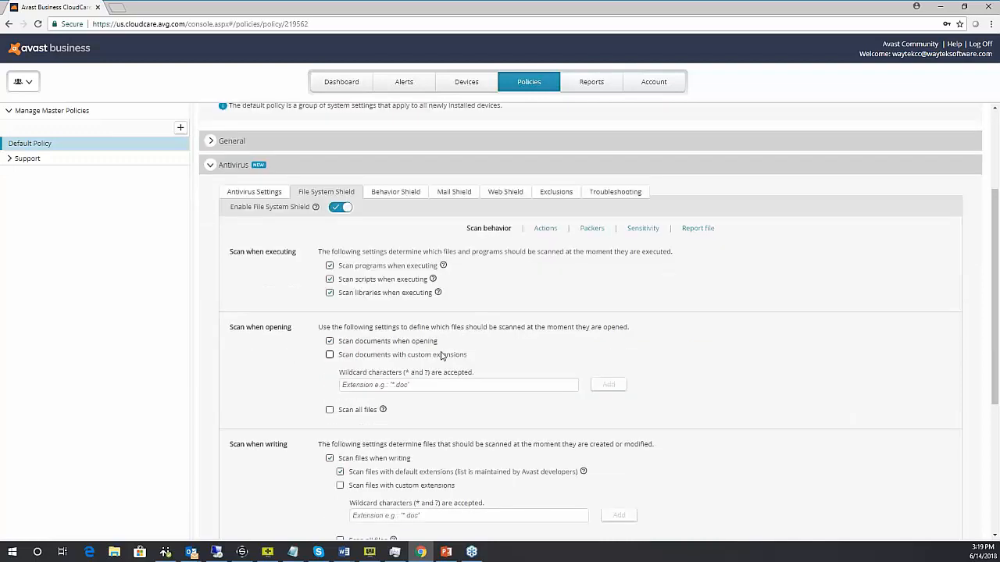
pyautogui.scroll(-1, 554, 308)
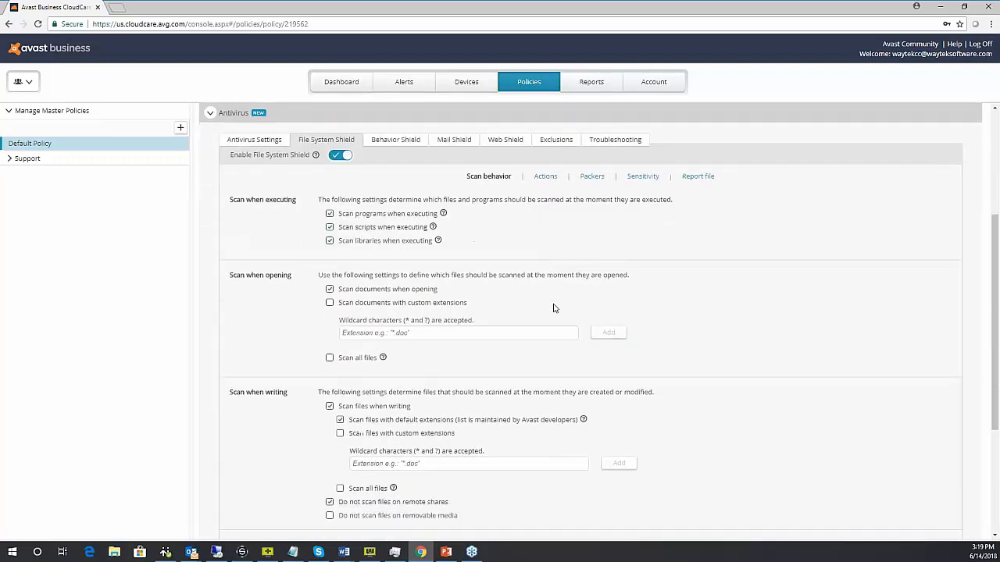
# - Examine the Behavior Shield, Mail Shield, Web Shield and Exclusions settings, and collapse the Antivirus section
pyautogui.click(384, 143)
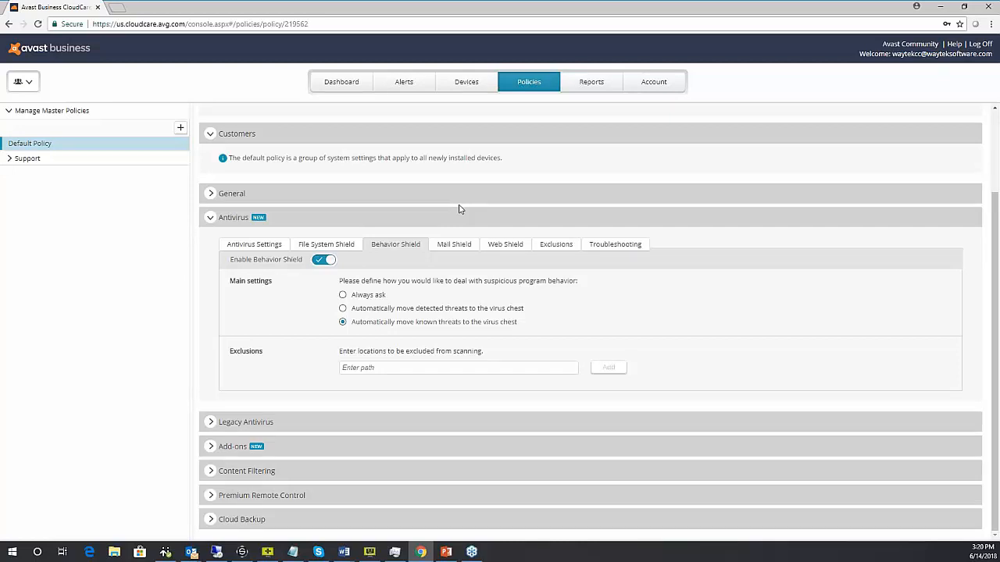
pyautogui.click(445, 245)
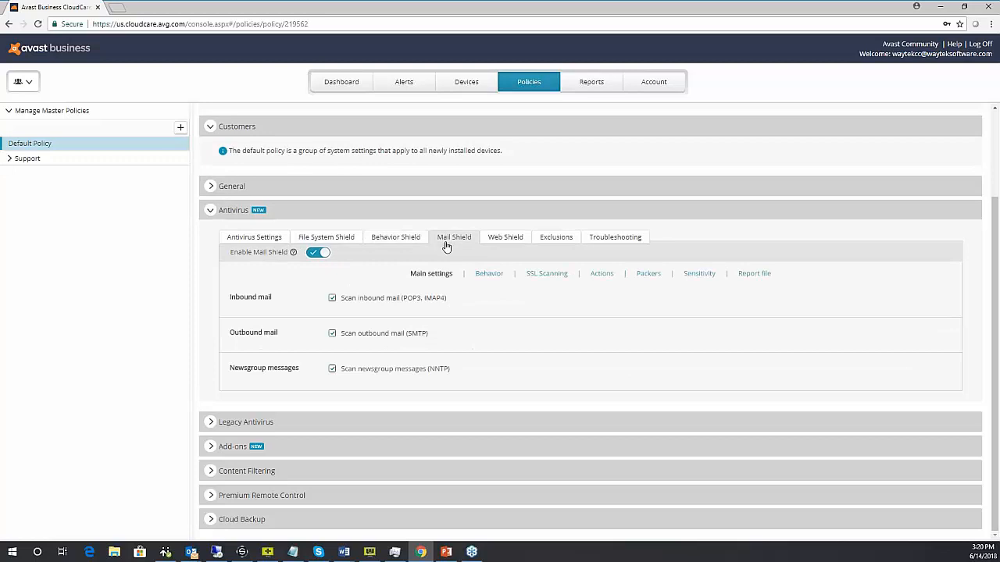
pyautogui.click(513, 246)
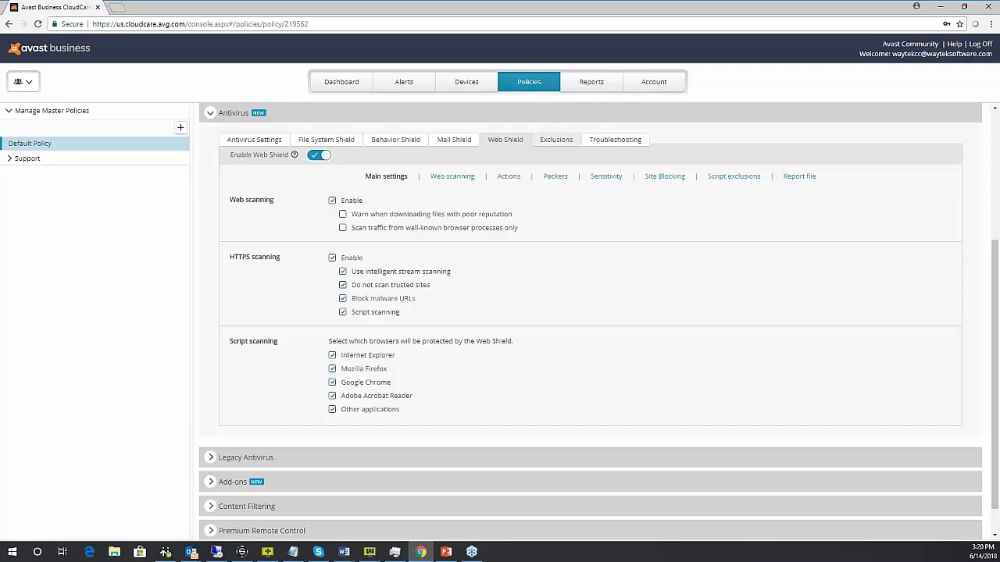
pyautogui.click(556, 139)
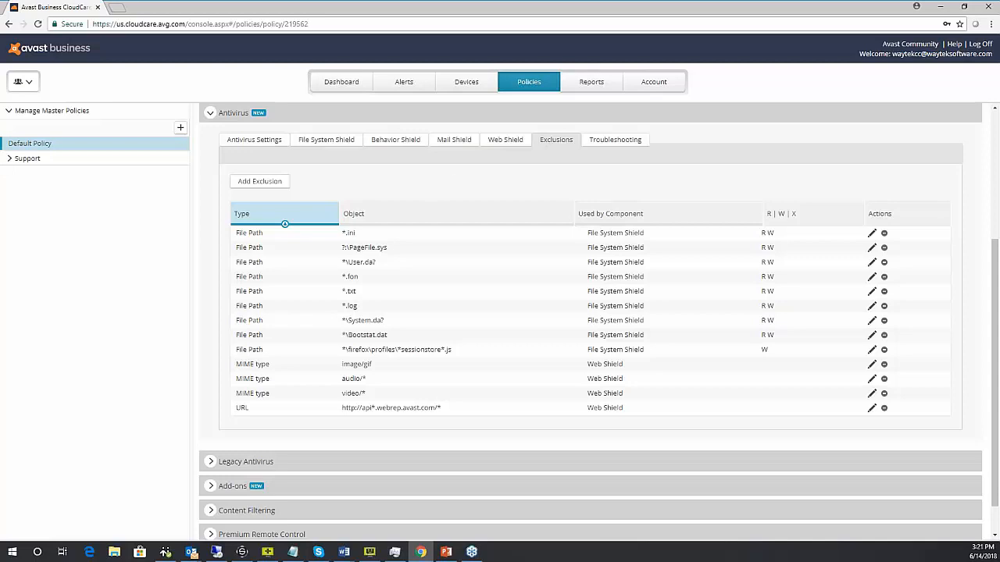
pyautogui.click(210, 112)
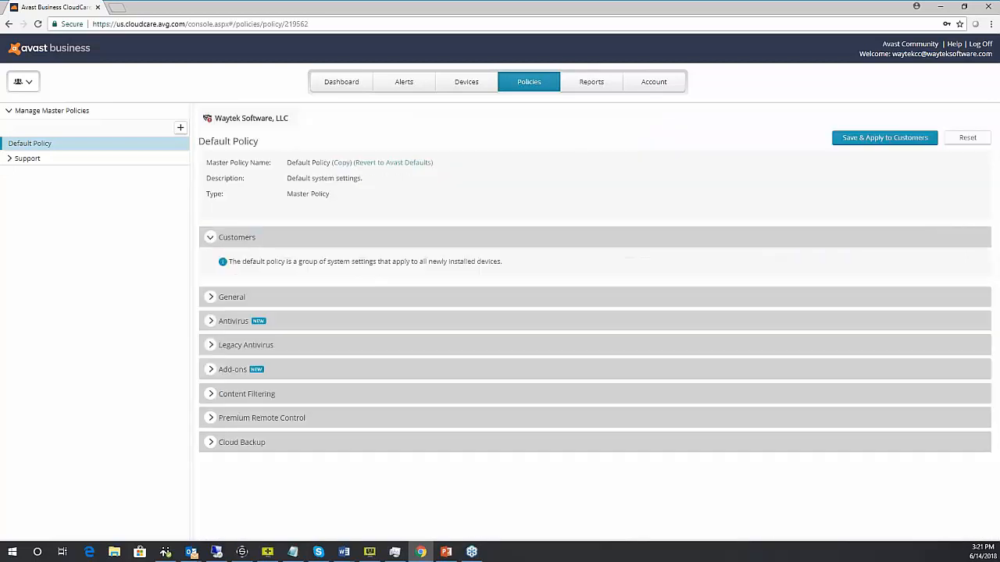
# - Open the policy's Add-ons section and examine the firewall's general settings and its list of application rules
pyautogui.click(211, 369)
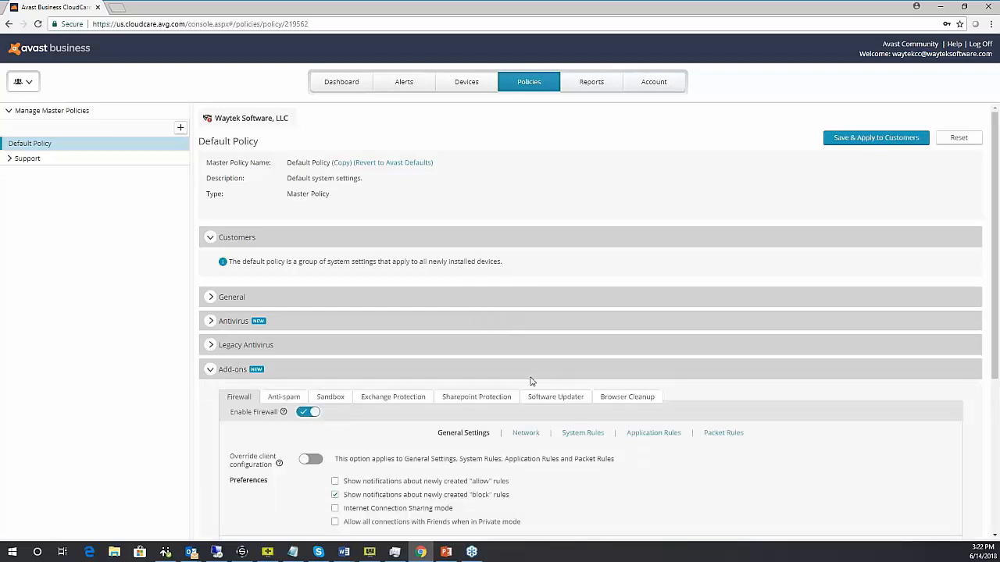
pyautogui.scroll(-1, 386, 383)
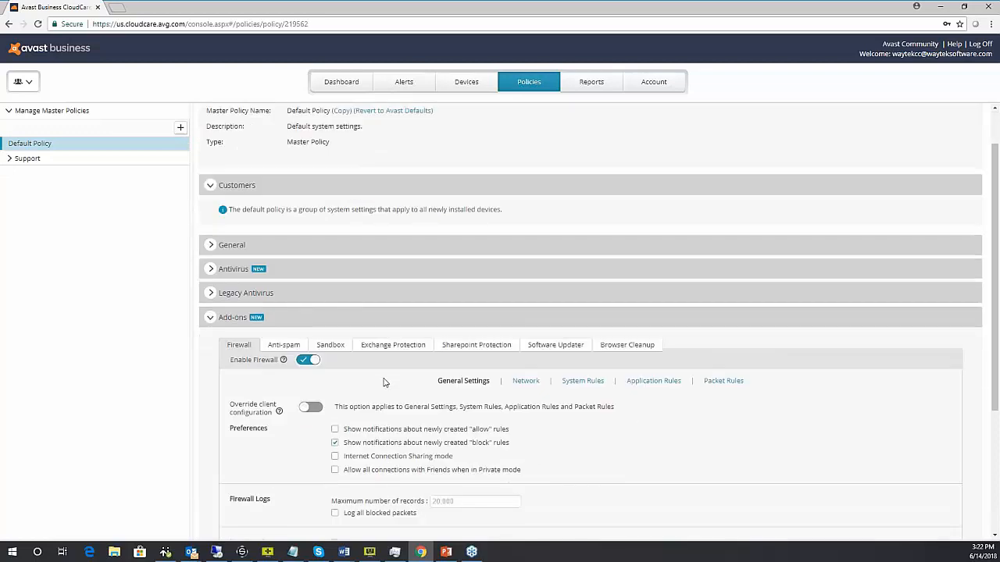
pyautogui.scroll(-2, 394, 375)
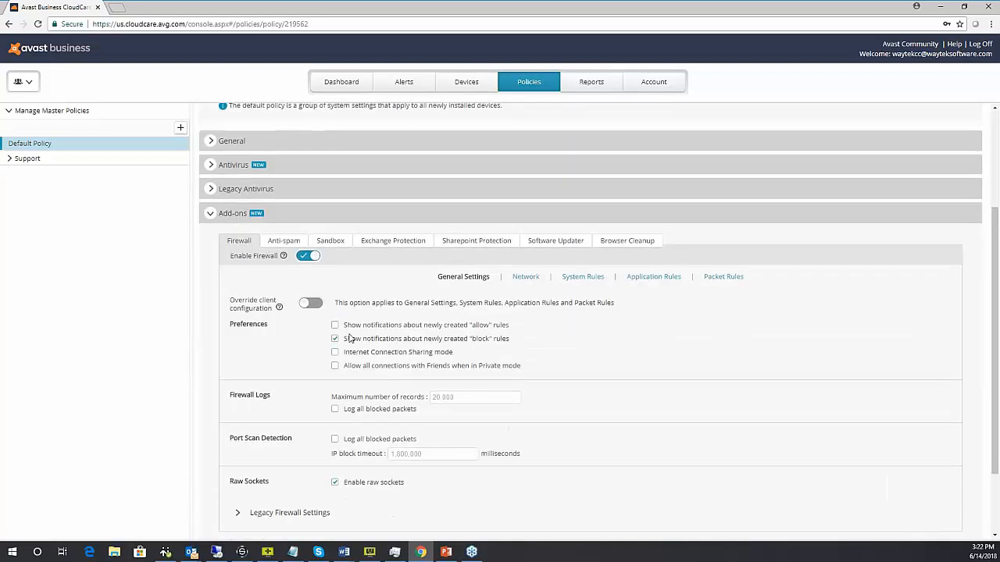
pyautogui.scroll(-1, 297, 347)
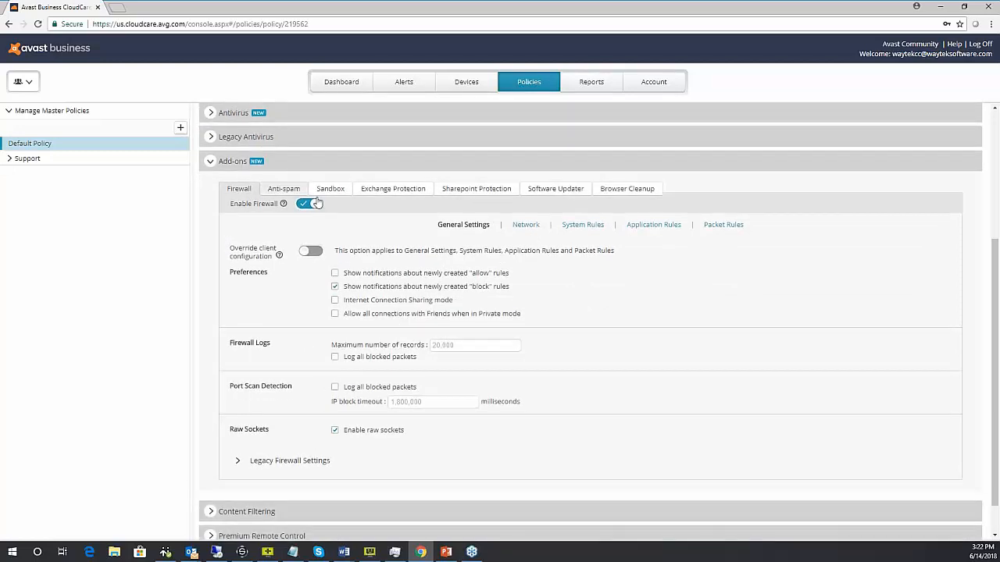
pyautogui.click(651, 228)
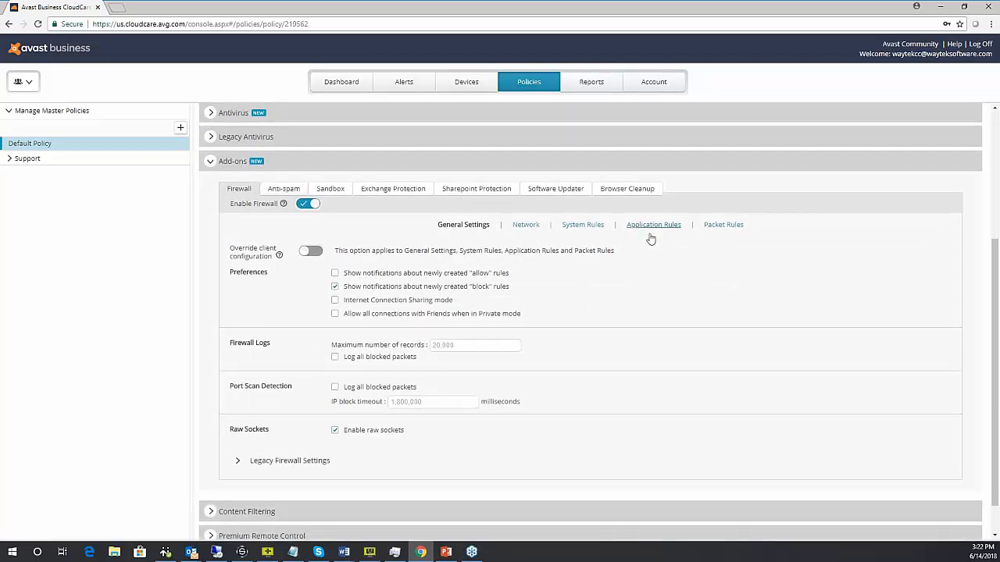
pyautogui.scroll(-2, 500, 367)
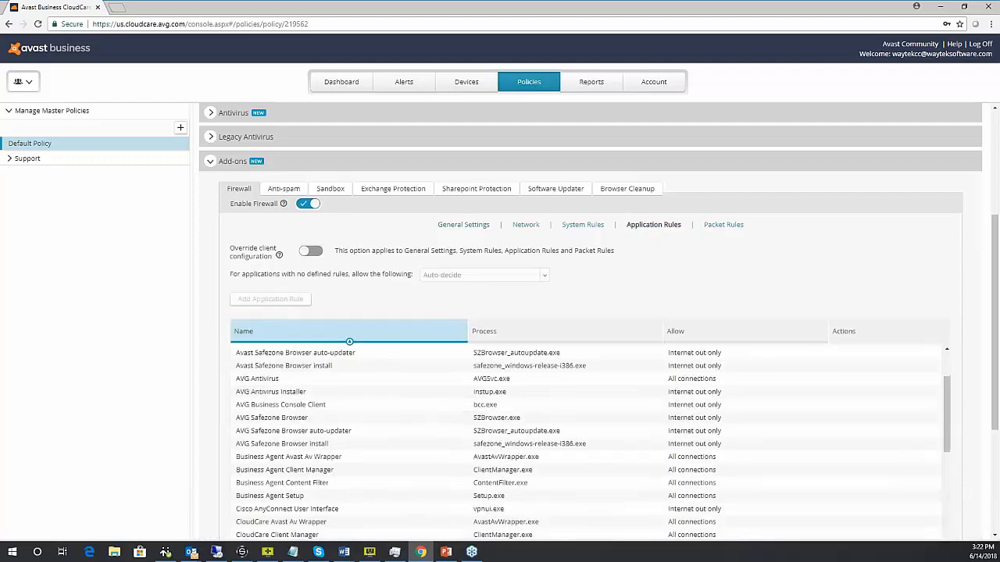
pyautogui.scroll(-4, 705, 441)
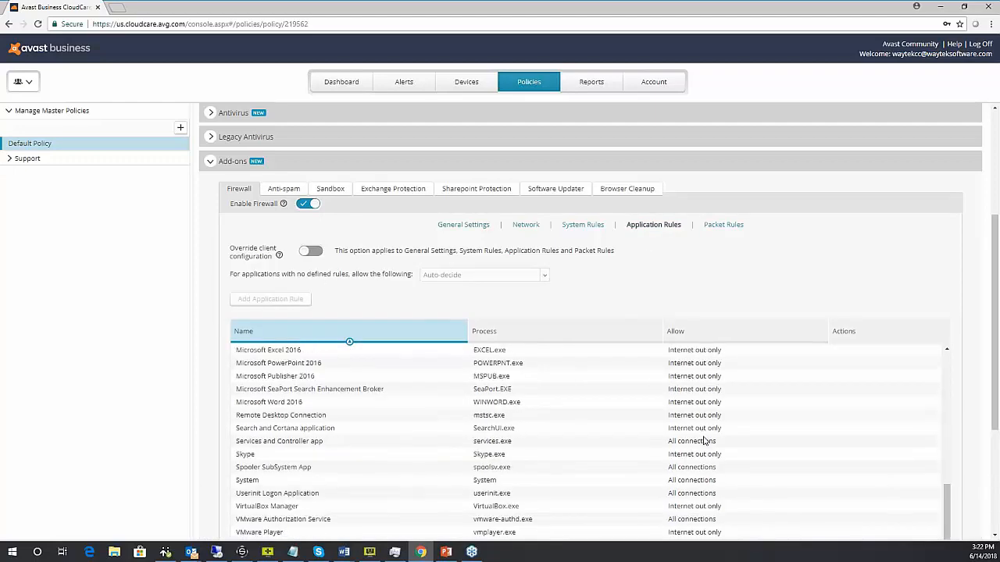
pyautogui.scroll(6, 705, 441)
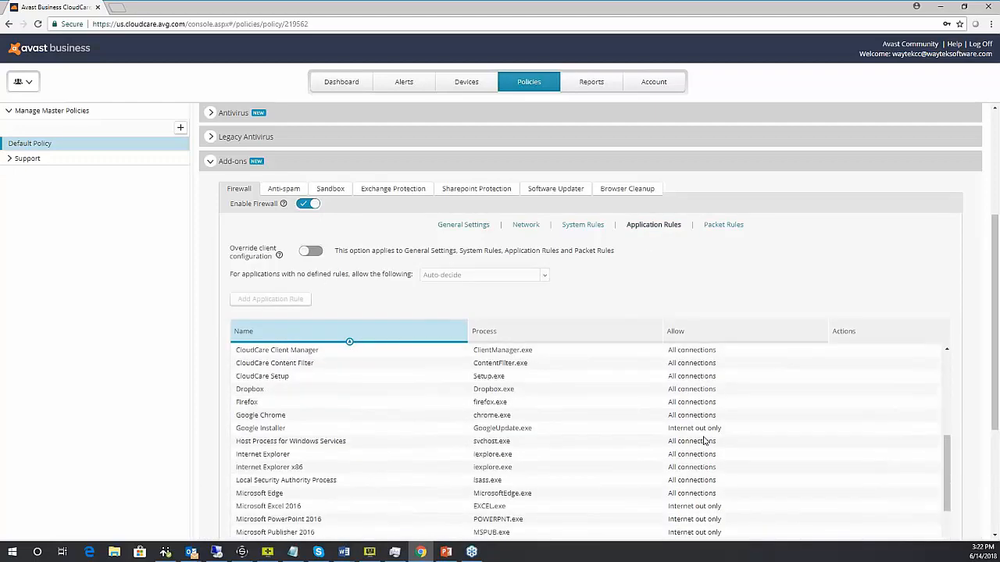
# - Review the Sandbox storage location options and the Anti-spam main settings, and collapse the Add-ons section
pyautogui.click(331, 189)
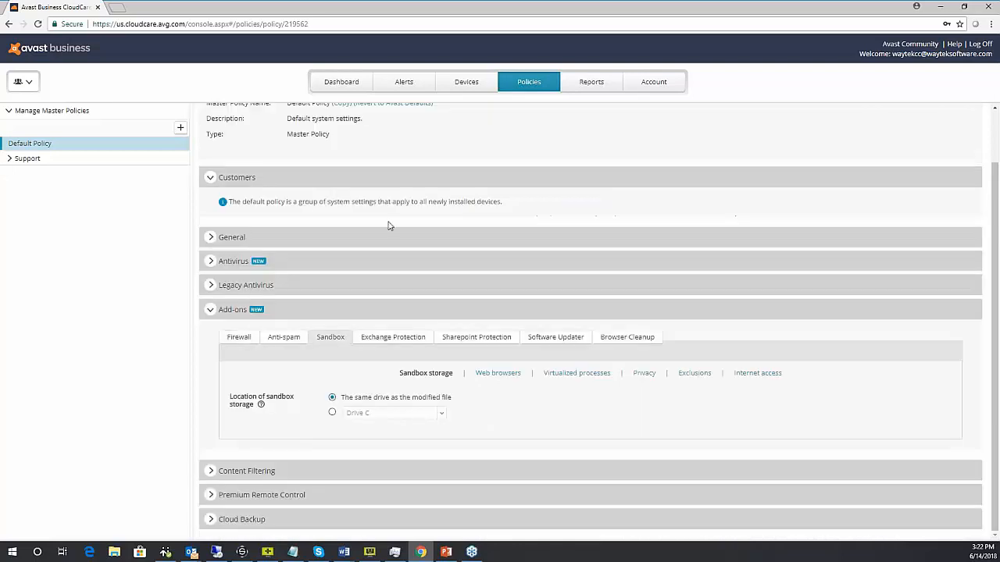
pyautogui.click(333, 414)
pyautogui.click(333, 398)
pyautogui.click(290, 342)
pyautogui.scroll(-2, 290, 342)
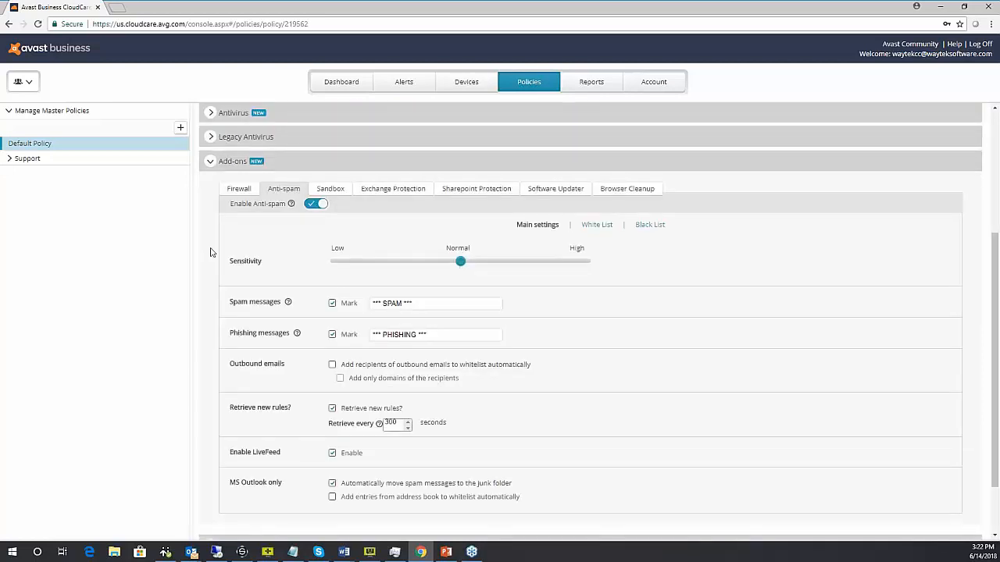
pyautogui.click(210, 163)
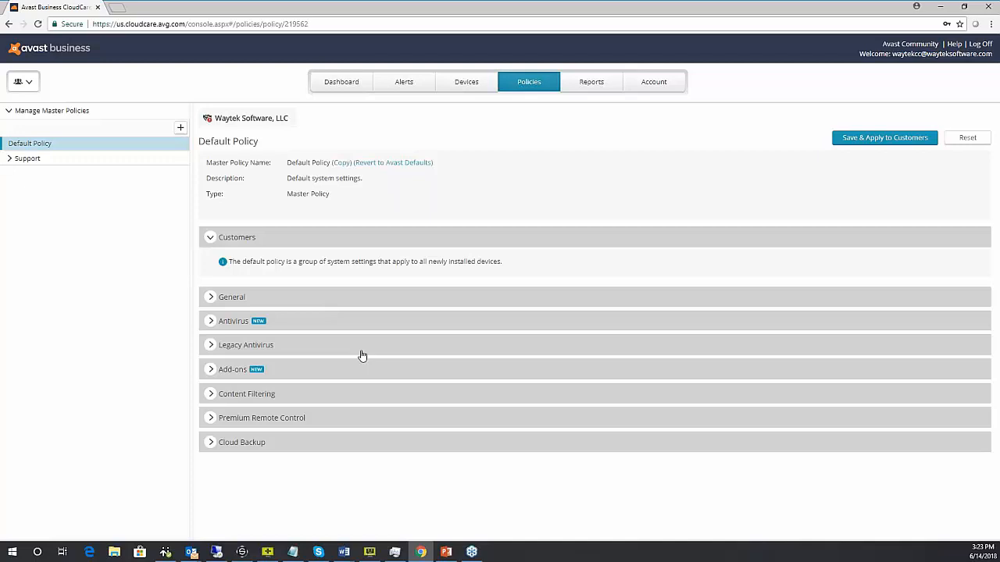
# - In the policy's Content Filtering categories, expand the Business group and set Finance and Investing to Warn
pyautogui.click(213, 396)
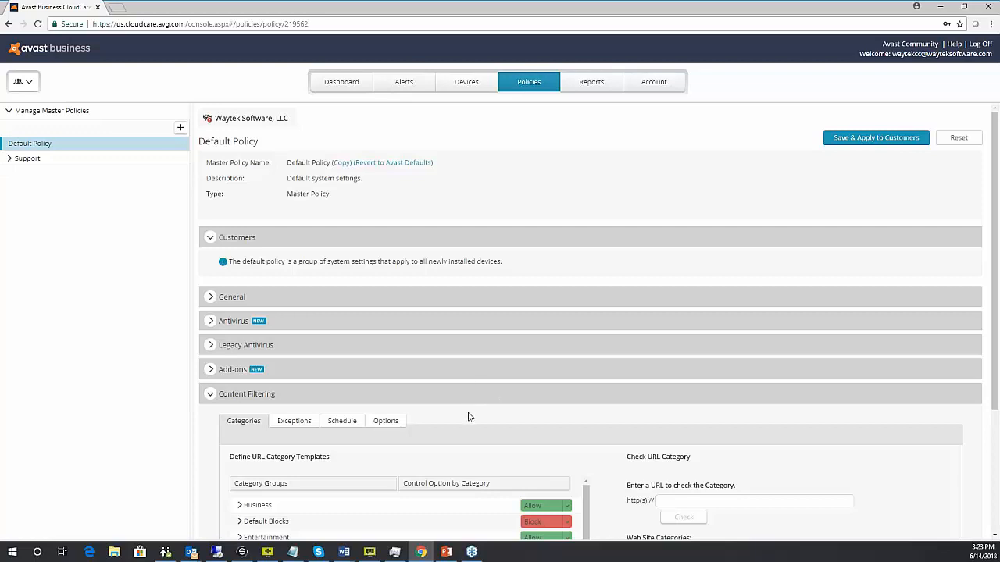
pyautogui.scroll(-2, 468, 417)
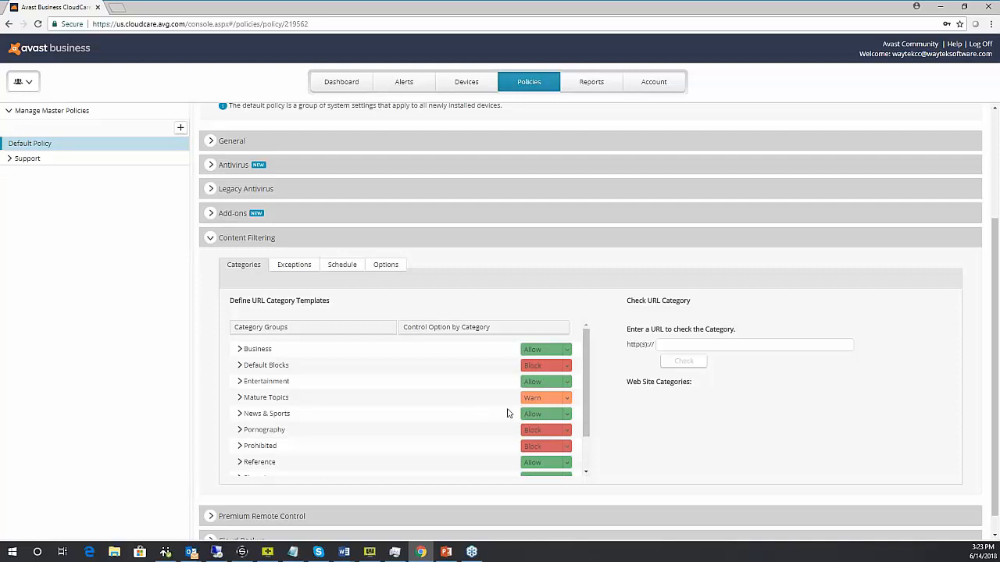
pyautogui.moveTo(590, 362)
pyautogui.mouseDown()
pyautogui.moveTo(586, 375)
pyautogui.moveTo(578, 348)
pyautogui.mouseUp()
pyautogui.click(239, 351)
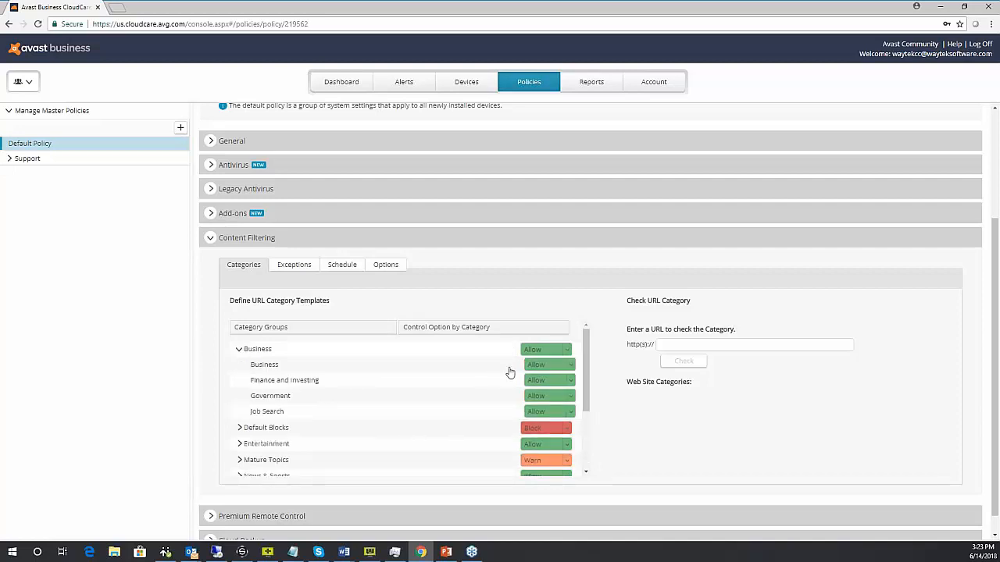
pyautogui.click(570, 383)
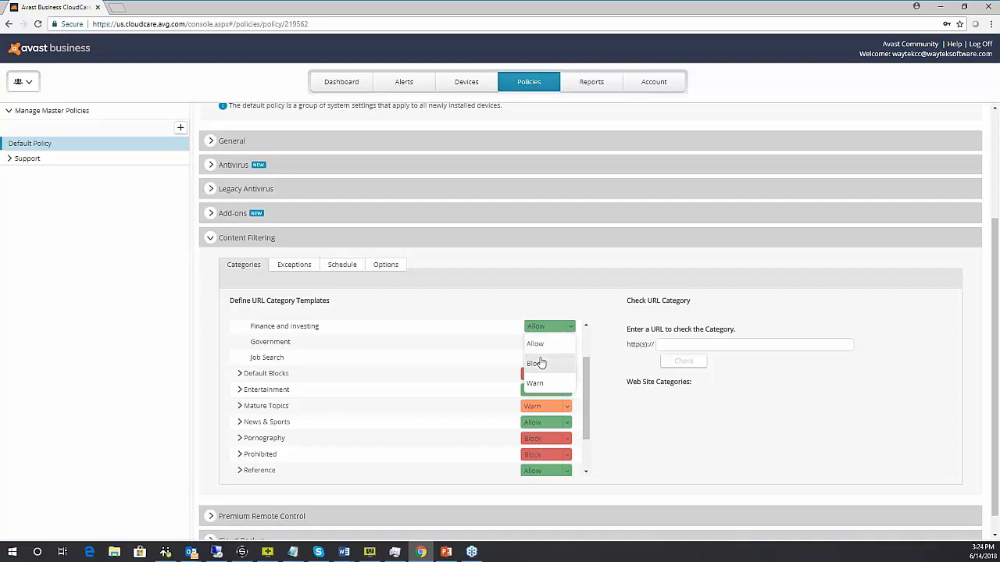
pyautogui.click(543, 383)
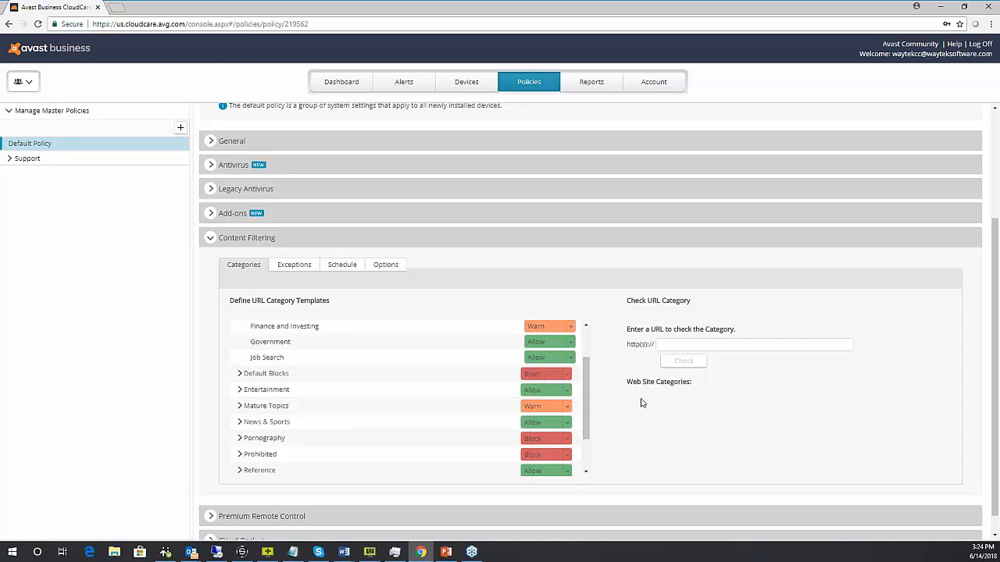
# - Check the URL category of linkedin.com
pyautogui.scroll(-1, 648, 406)
pyautogui.click(718, 322)
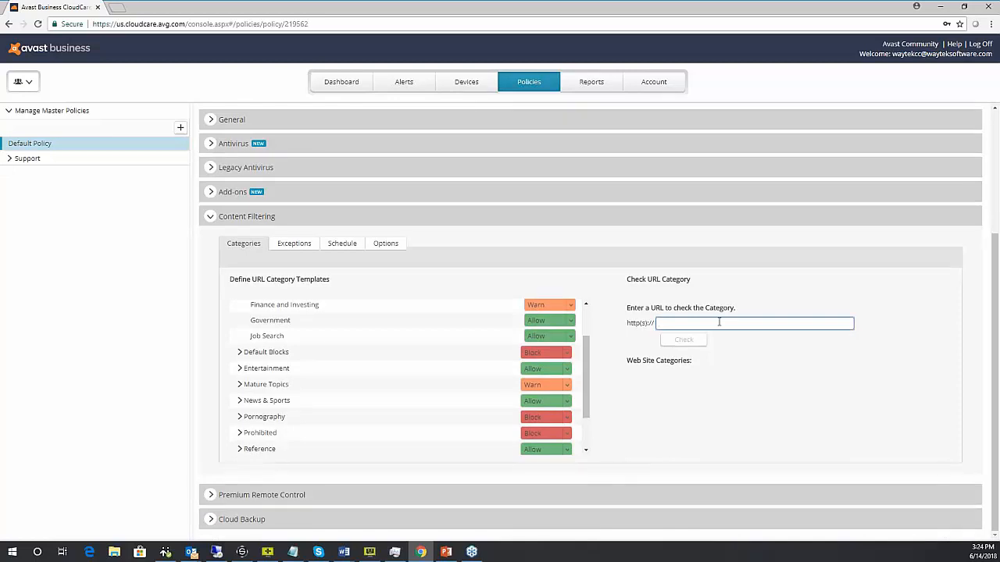
pyautogui.write('linkedin.com')
pyautogui.click(702, 341)
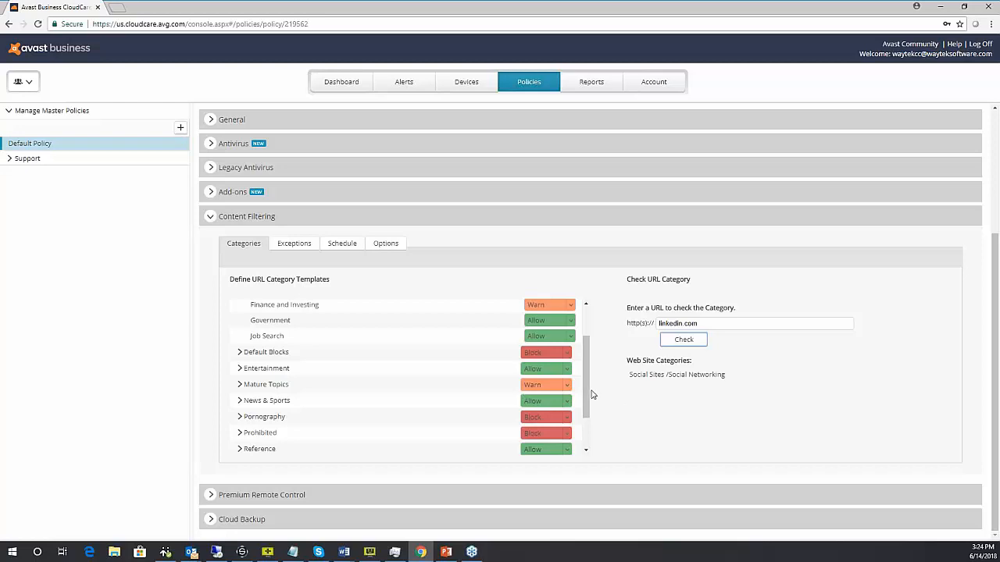
# - Open the content filtering exceptions and examine the entry fields for blocked and allowed web sites
pyautogui.click(296, 243)
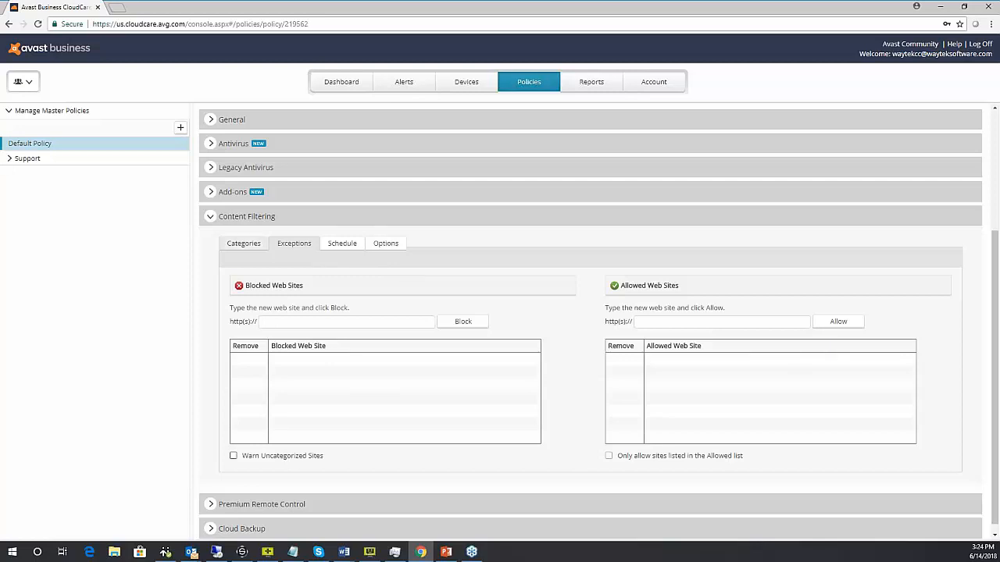
pyautogui.click(298, 326)
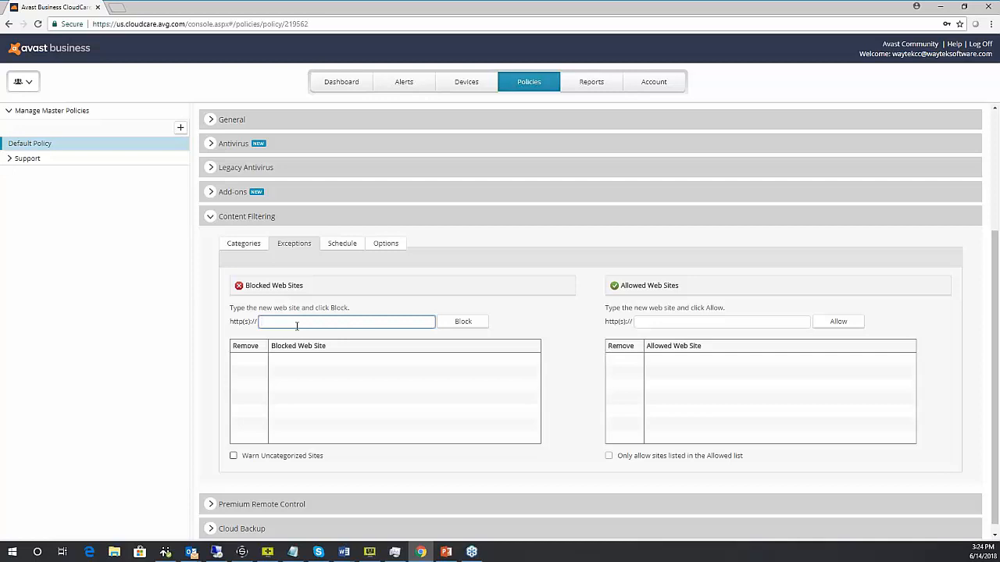
pyautogui.click(658, 327)
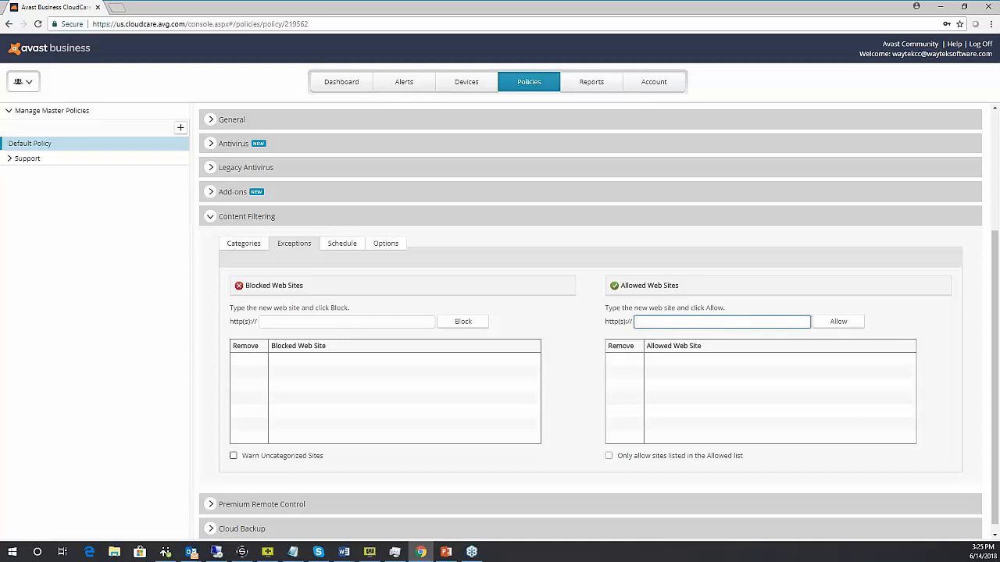
# - Add linkedin.com to the content filtering list of allowed web sites
pyautogui.write('linkedin.com')
pyautogui.click(833, 327)
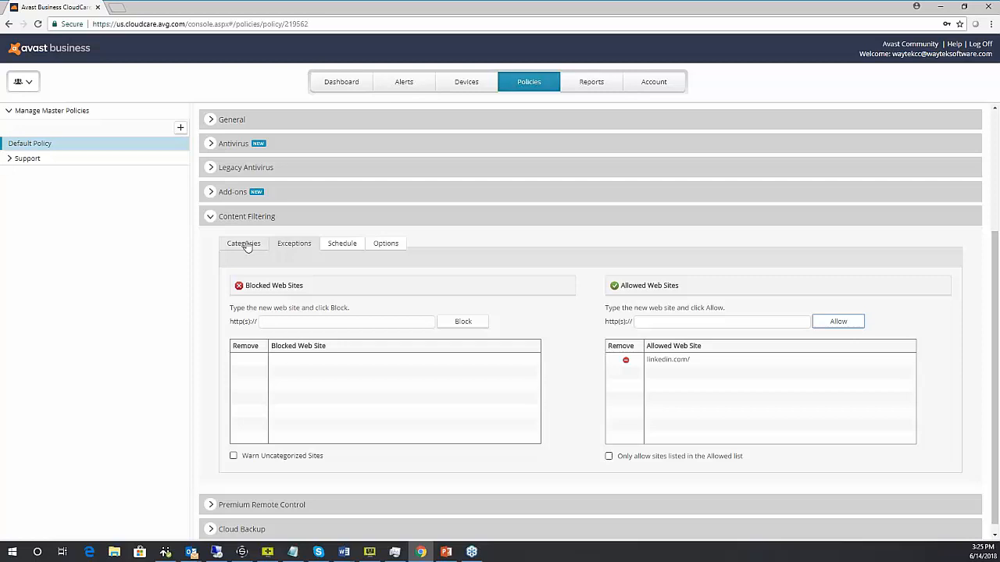
# - Try the Warn Uncategorized Sites and allowed-list-only options, and remove linkedin.com from the allowed web sites
pyautogui.click(250, 462)
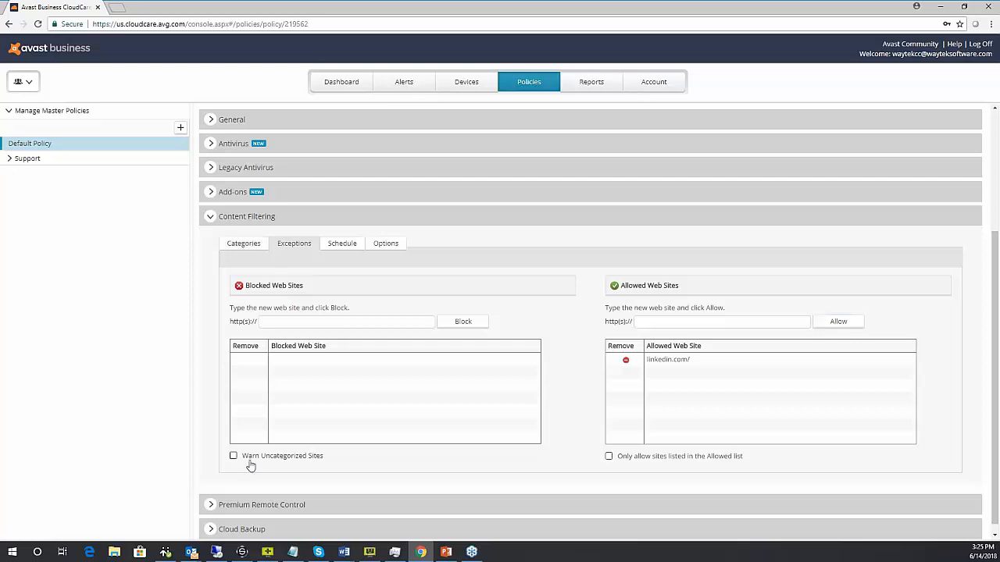
pyautogui.click(250, 462)
pyautogui.click(234, 461)
pyautogui.click(608, 456)
pyautogui.click(624, 362)
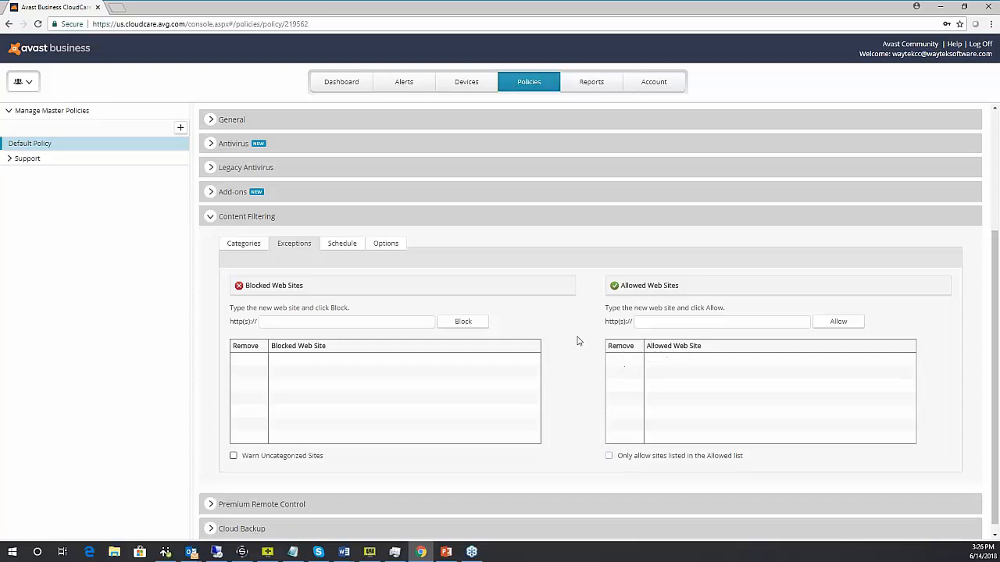
# - Review the content filtering schedule, and try the Administrator Password override in the filtering options
pyautogui.click(342, 244)
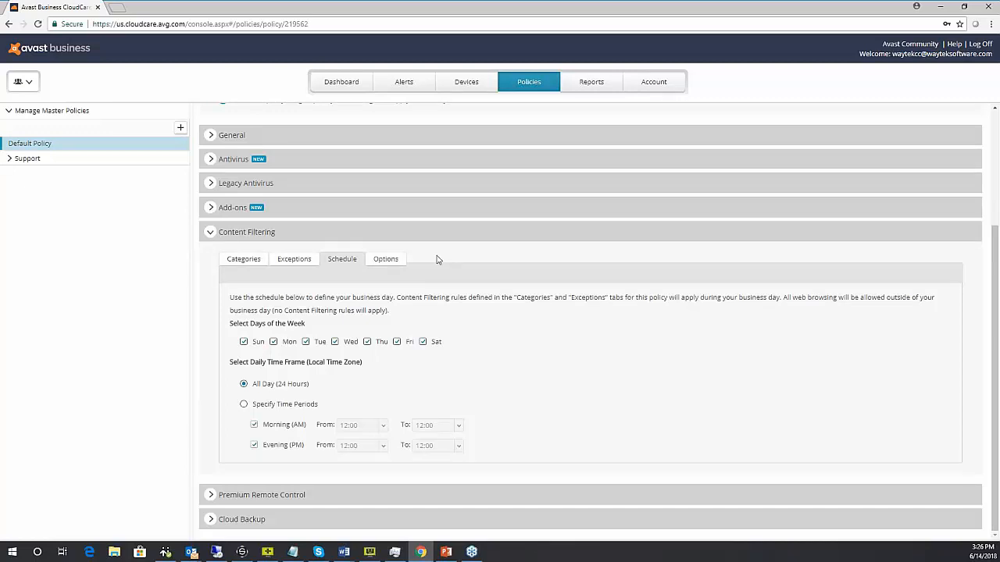
pyautogui.click(394, 261)
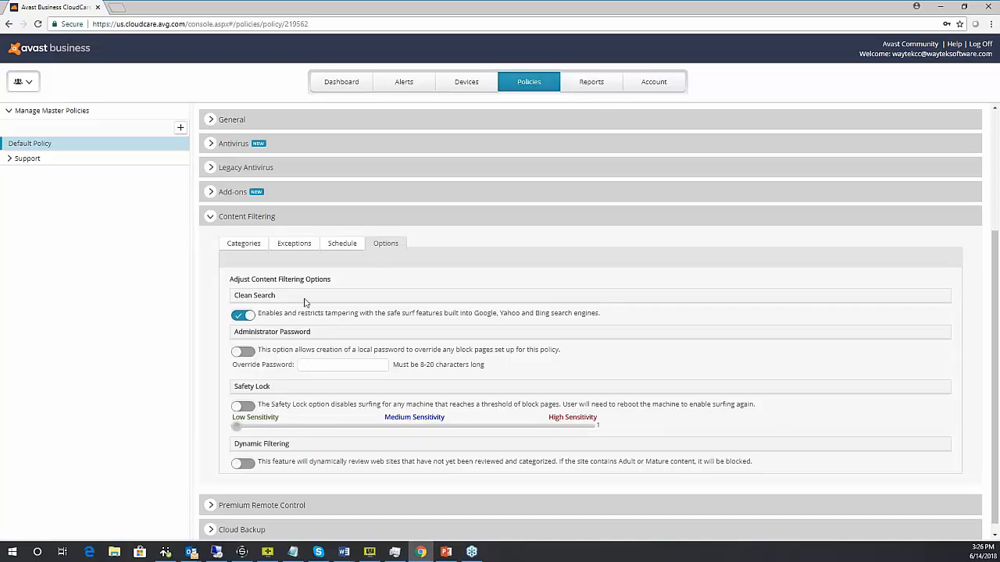
pyautogui.click(242, 352)
pyautogui.click(318, 366)
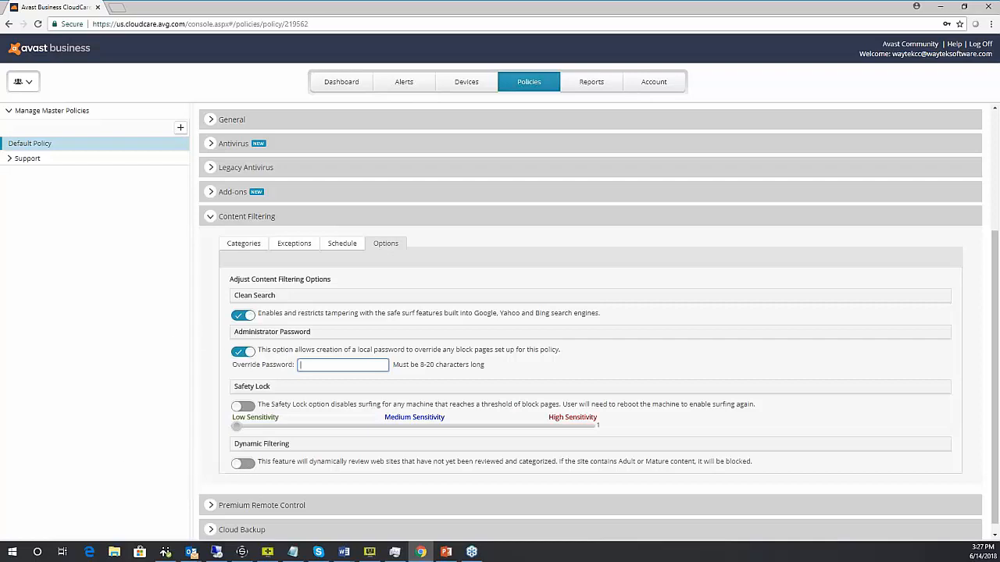
pyautogui.click(259, 419)
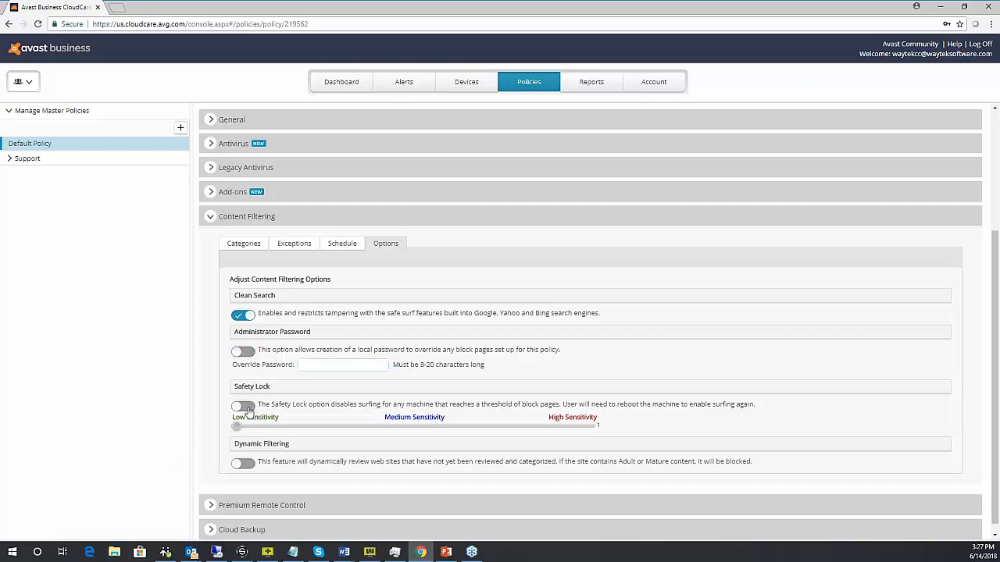
# - Turn on Safety Lock and Dynamic Filtering in the content filtering options, and collapse the Content Filtering section
pyautogui.click(247, 408)
pyautogui.moveTo(240, 426)
pyautogui.mouseDown()
pyautogui.moveTo(528, 440)
pyautogui.moveTo(435, 428)
pyautogui.moveTo(240, 436)
pyautogui.mouseUp()
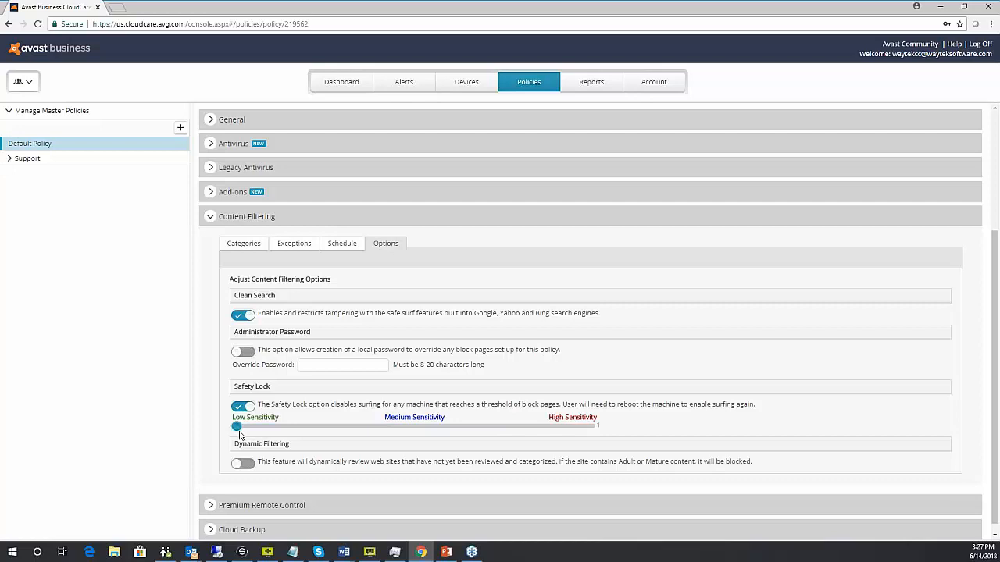
pyautogui.click(249, 464)
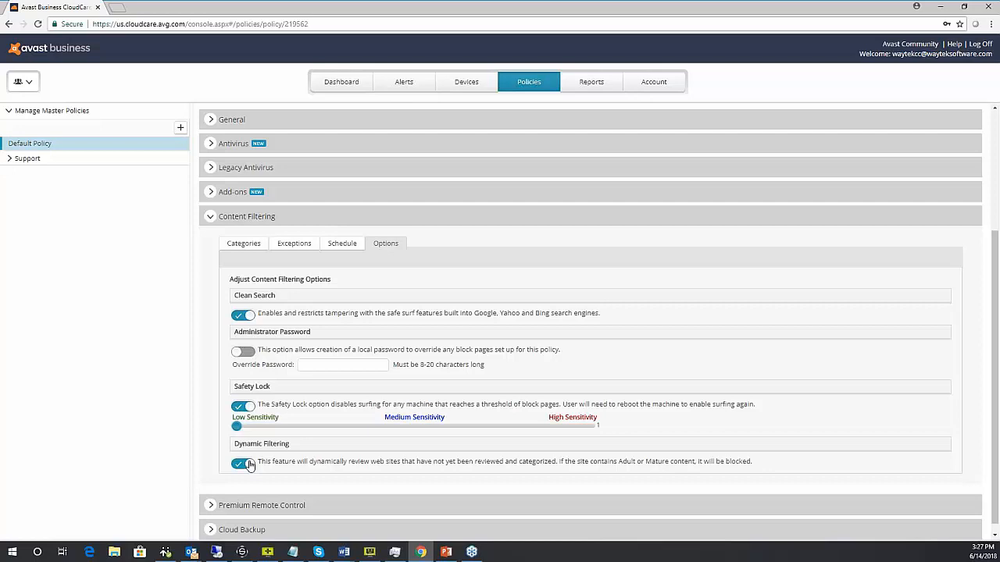
pyautogui.click(211, 219)
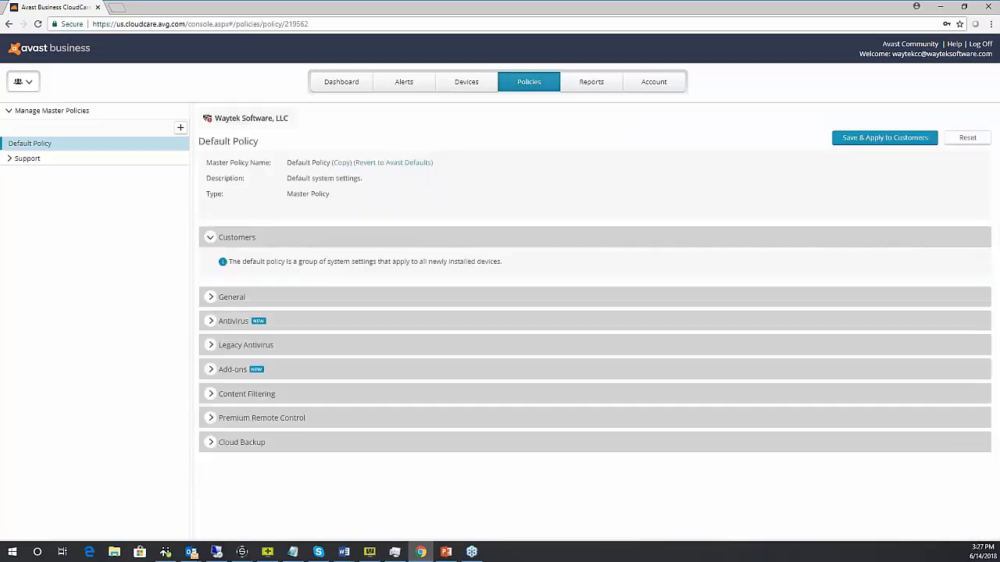
# - In the policy's Premium Remote Control settings, enable host user consent and examine the consent message and timeout fields
pyautogui.click(211, 417)
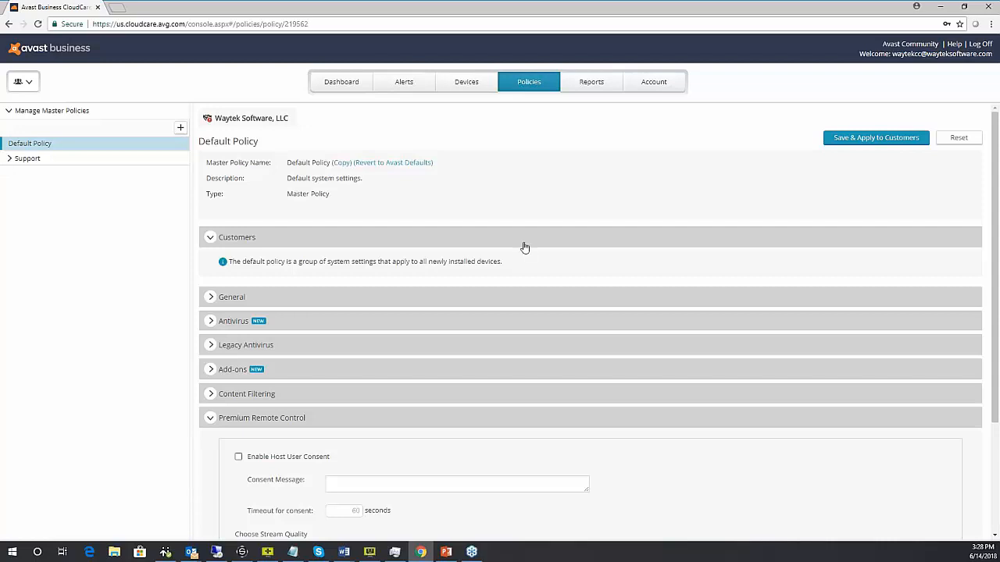
pyautogui.doubleClick(239, 459)
pyautogui.click(239, 459)
pyautogui.click(419, 483)
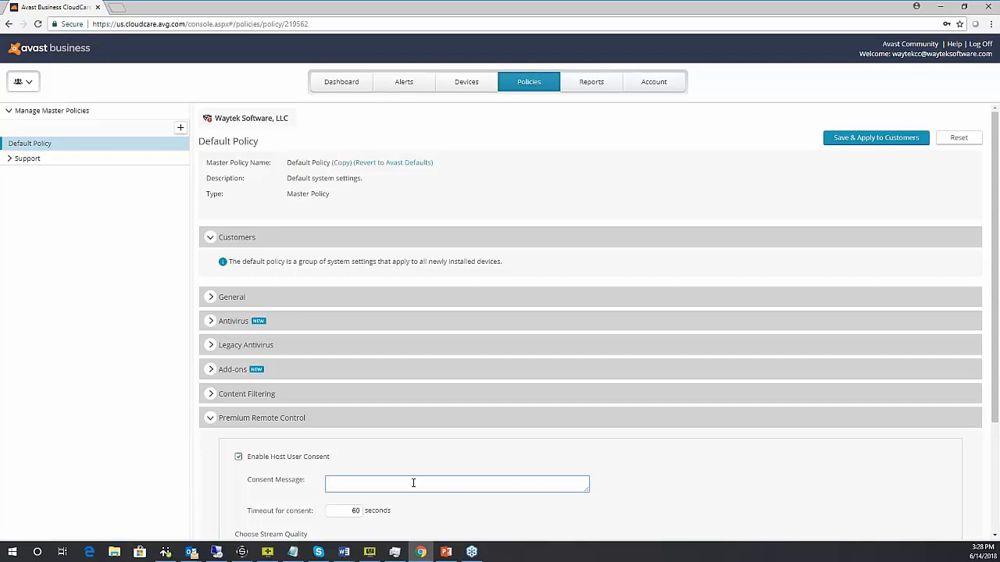
pyautogui.scroll(-1, 400, 480)
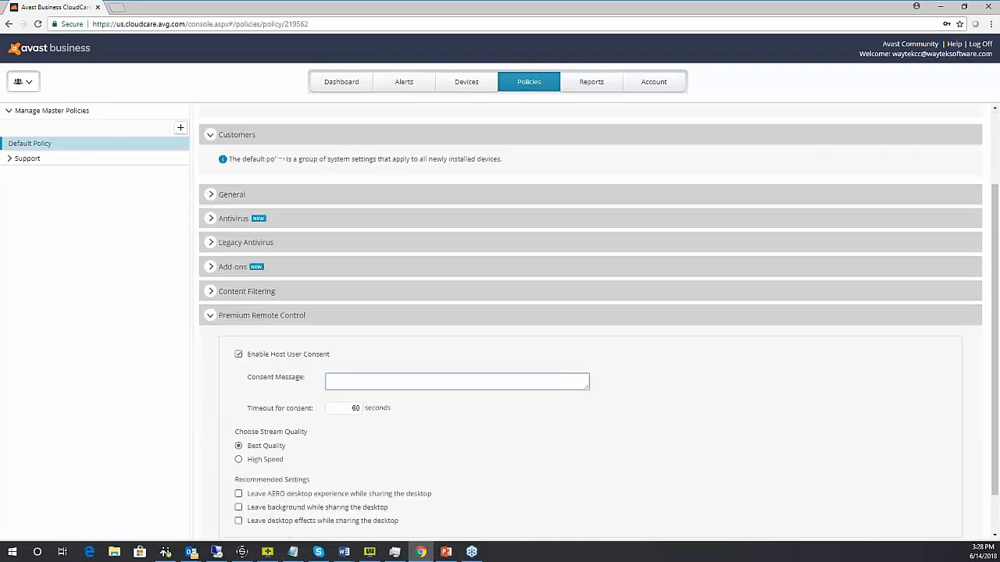
pyautogui.click(353, 406)
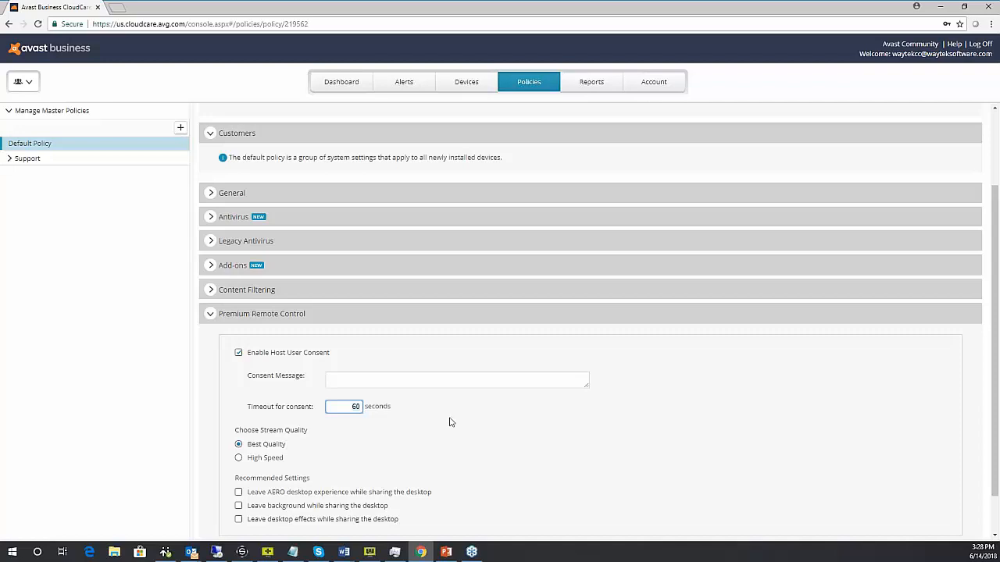
pyautogui.scroll(-1, 449, 421)
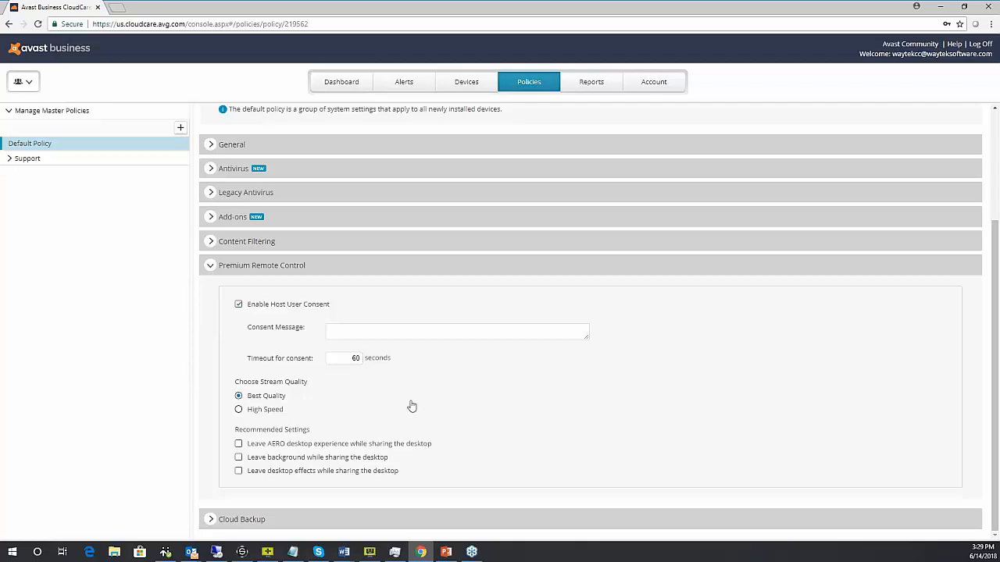
# - Set the remote control stream quality to High Speed, try the option to leave the background, and disable host user consent
pyautogui.click(266, 410)
pyautogui.click(238, 457)
pyautogui.click(238, 457)
pyautogui.click(239, 306)
# - Leave the Default Policy for the reports, discarding the unsaved policy changes
pyautogui.click(593, 91)
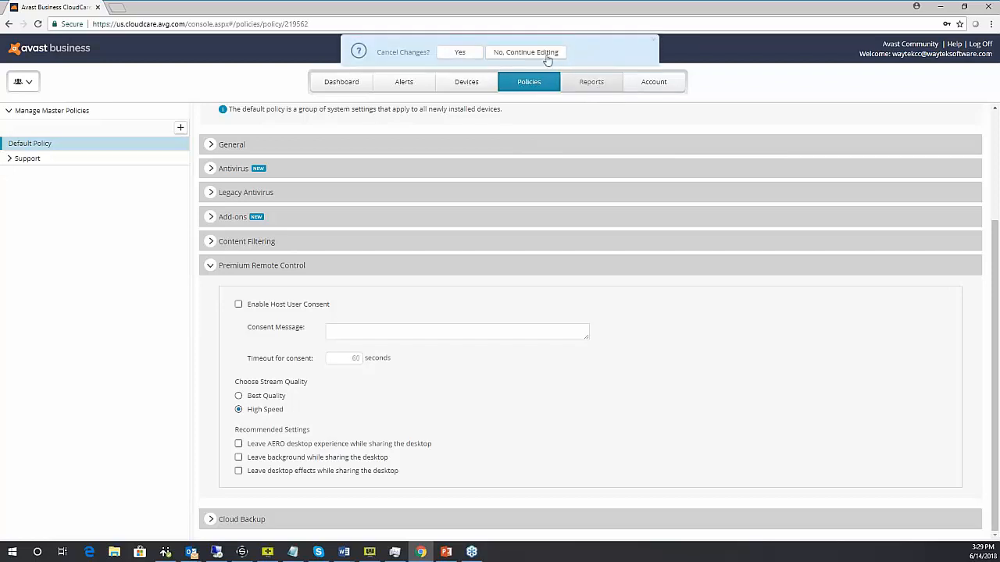
pyautogui.click(461, 52)
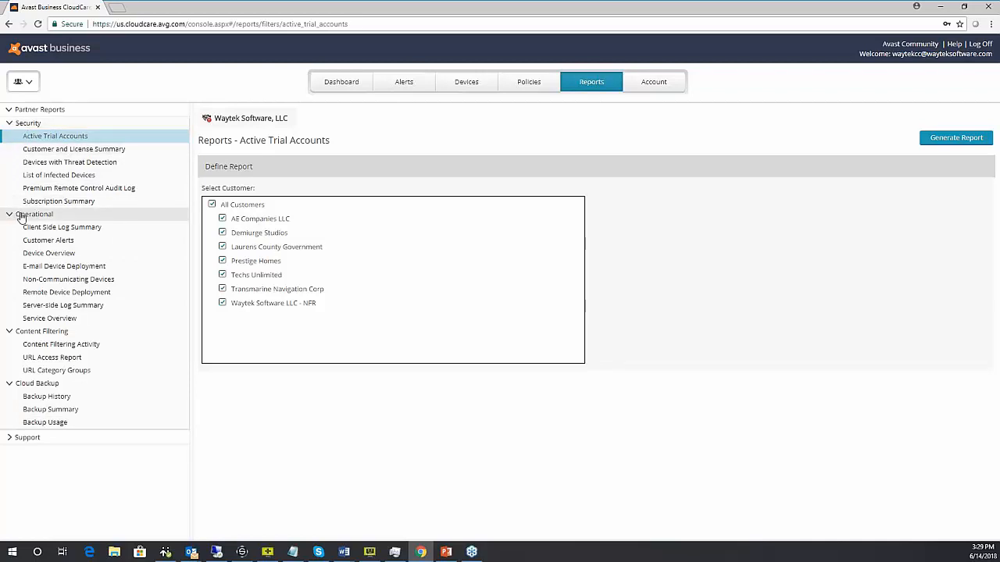
# - Generate the previous week's URL Access Report of blocked sites for Waytek Software LLC - NFR, and check its export and print actions
pyautogui.click(67, 359)
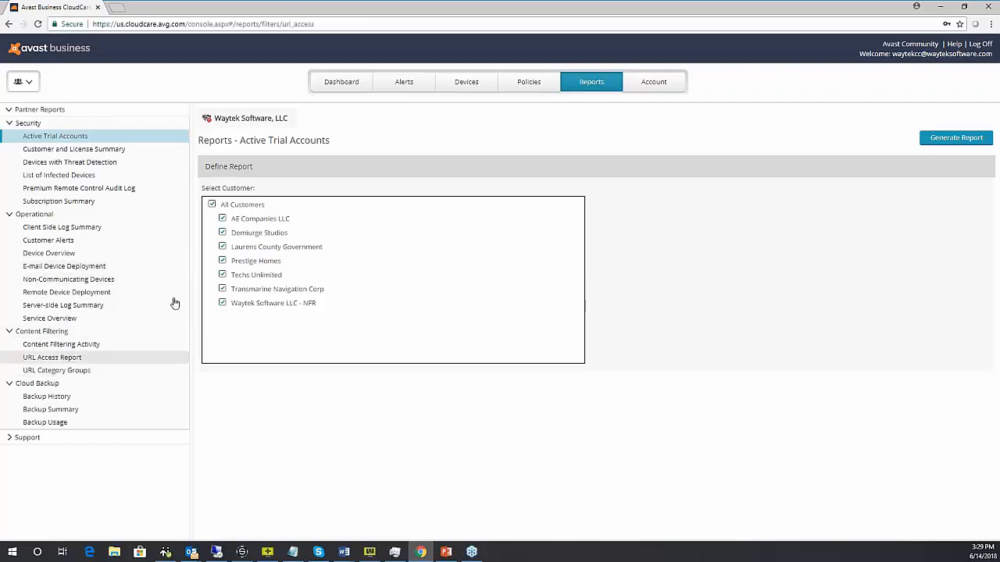
pyautogui.click(213, 205)
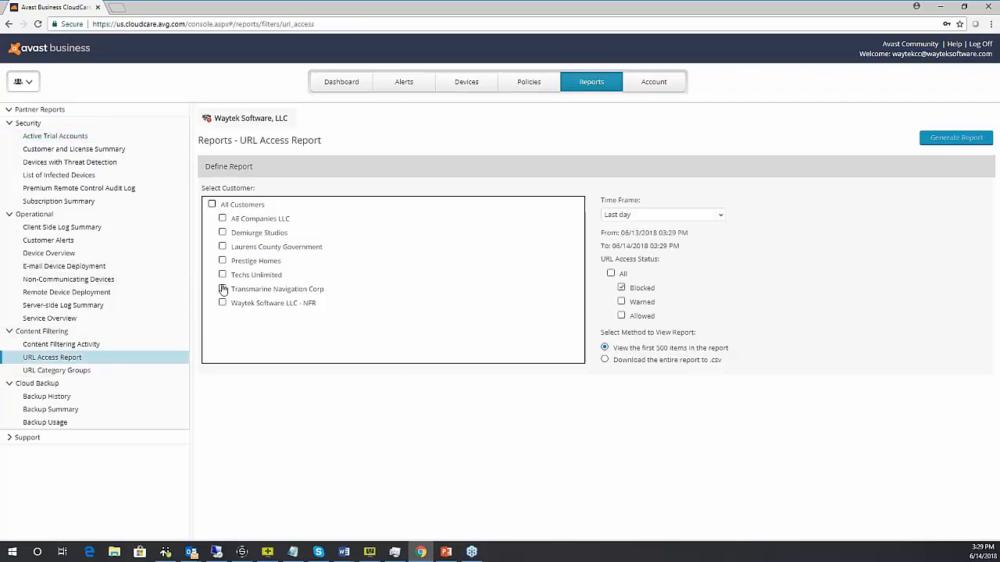
pyautogui.click(222, 302)
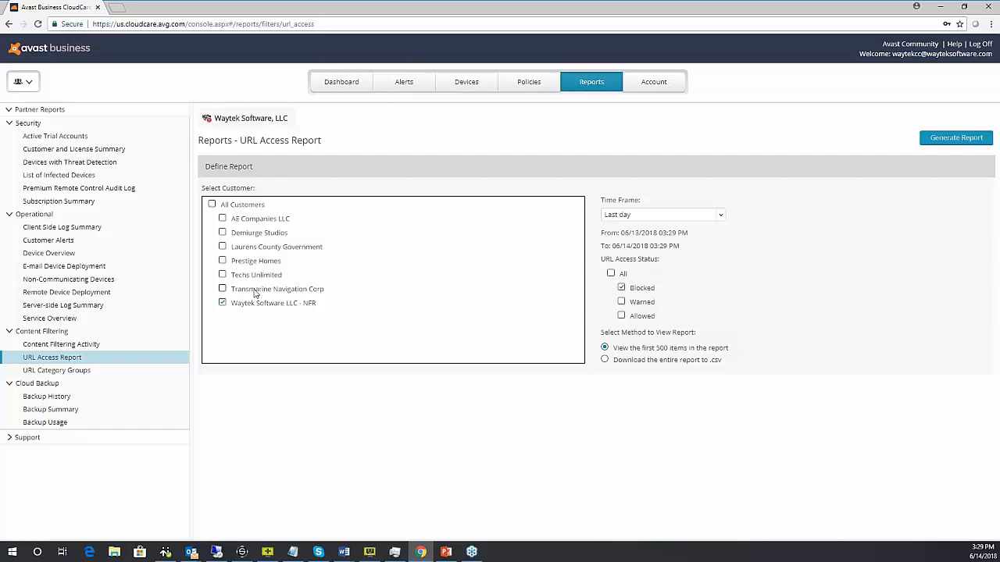
pyautogui.click(656, 215)
pyautogui.click(635, 289)
pyautogui.click(945, 141)
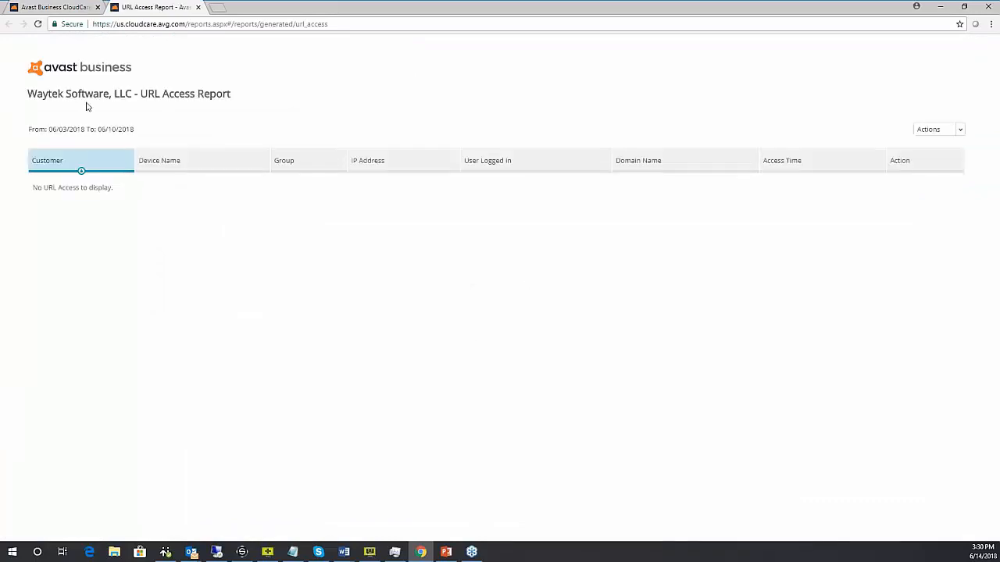
pyautogui.click(943, 131)
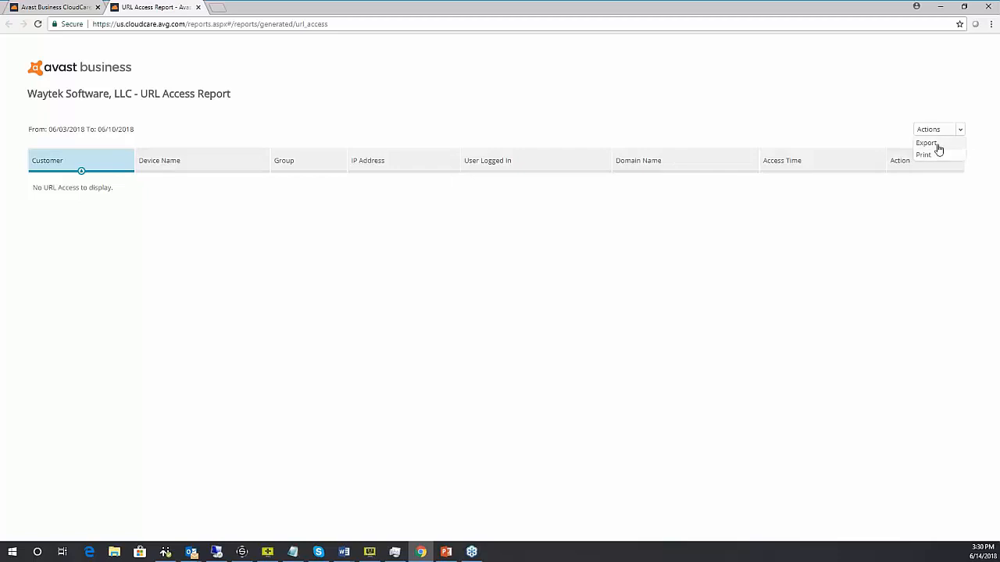
pyautogui.click(67, 6)
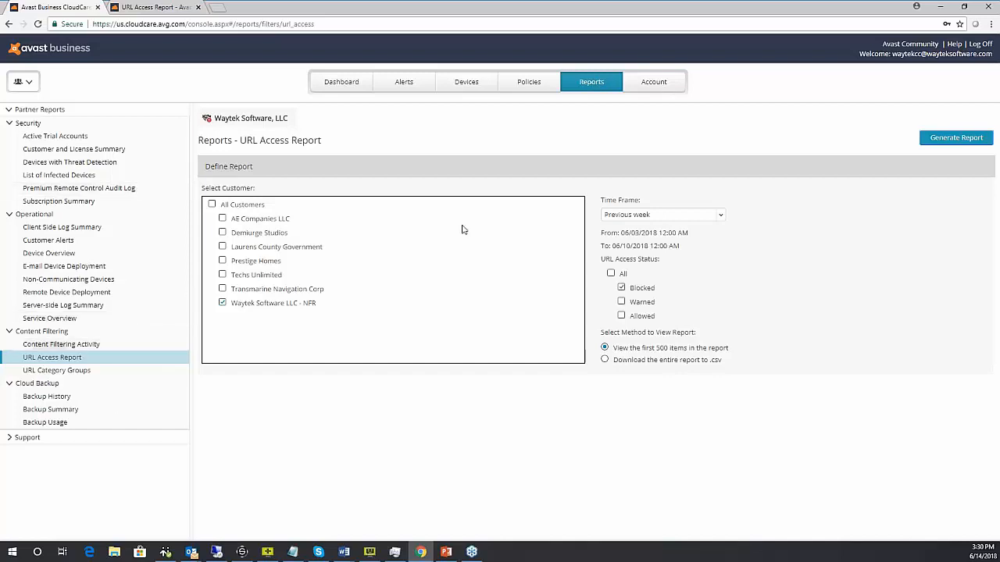
# - Review the account's partner profile, invoices and Autotask integration settings
pyautogui.click(663, 84)
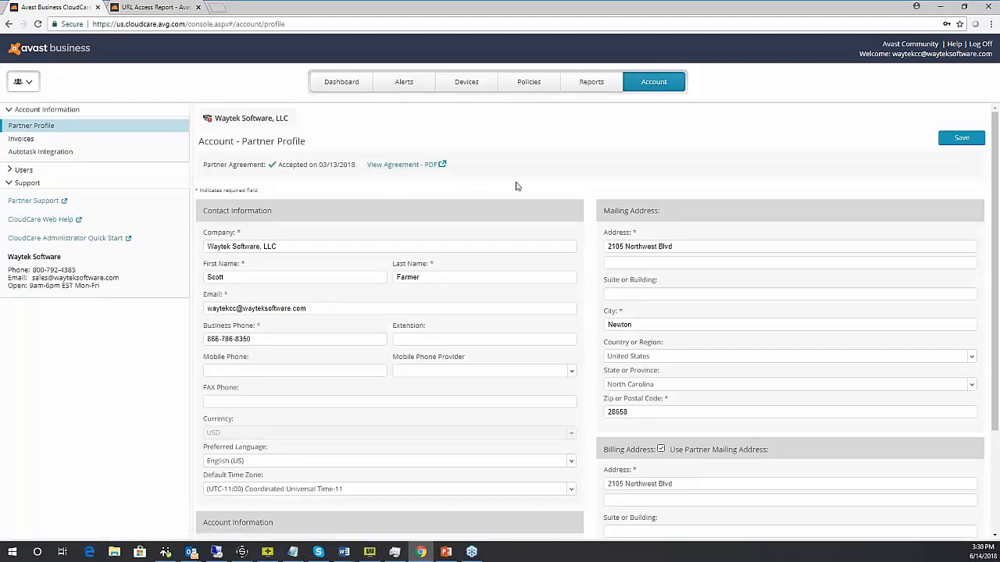
pyautogui.scroll(-3, 509, 227)
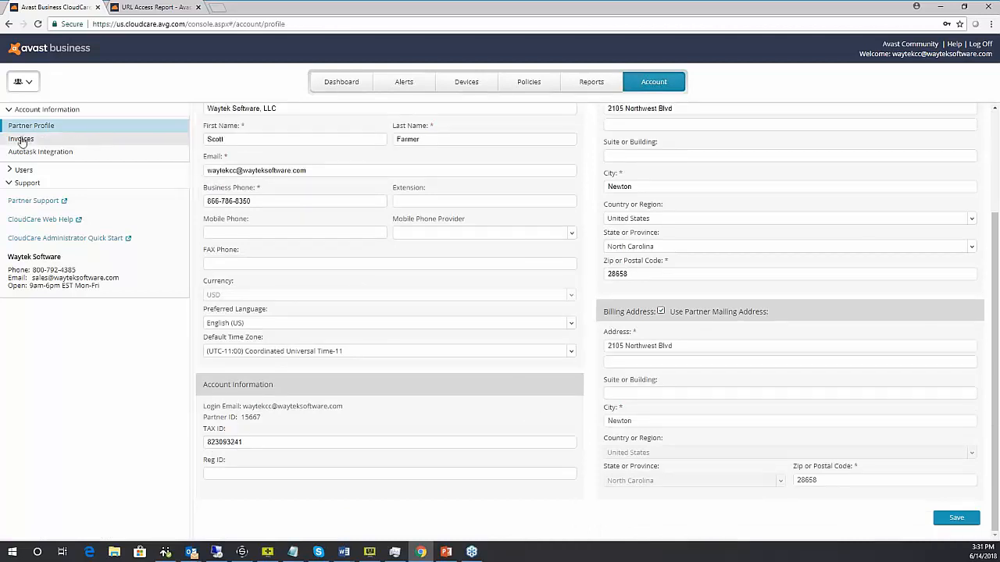
pyautogui.click(21, 139)
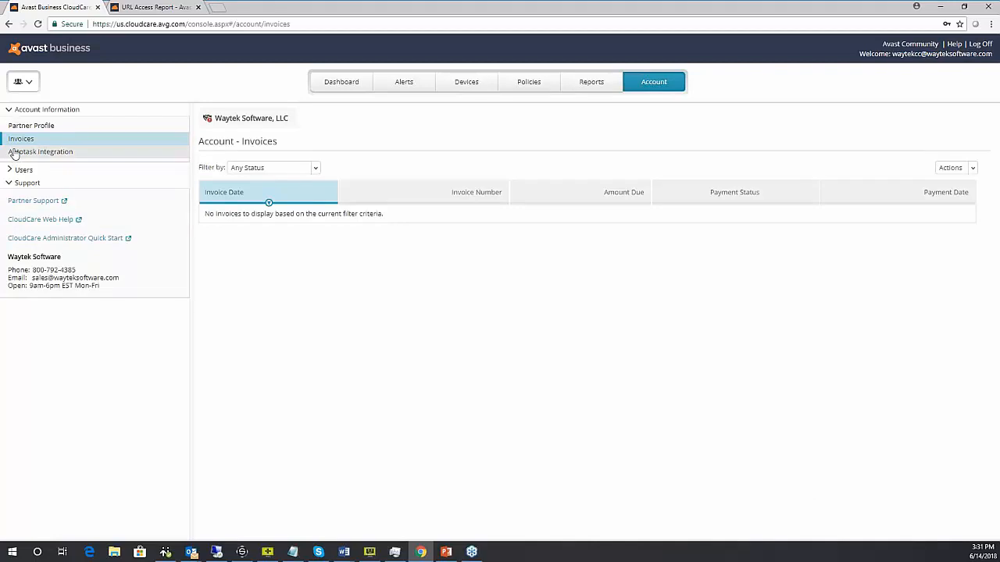
pyautogui.click(13, 154)
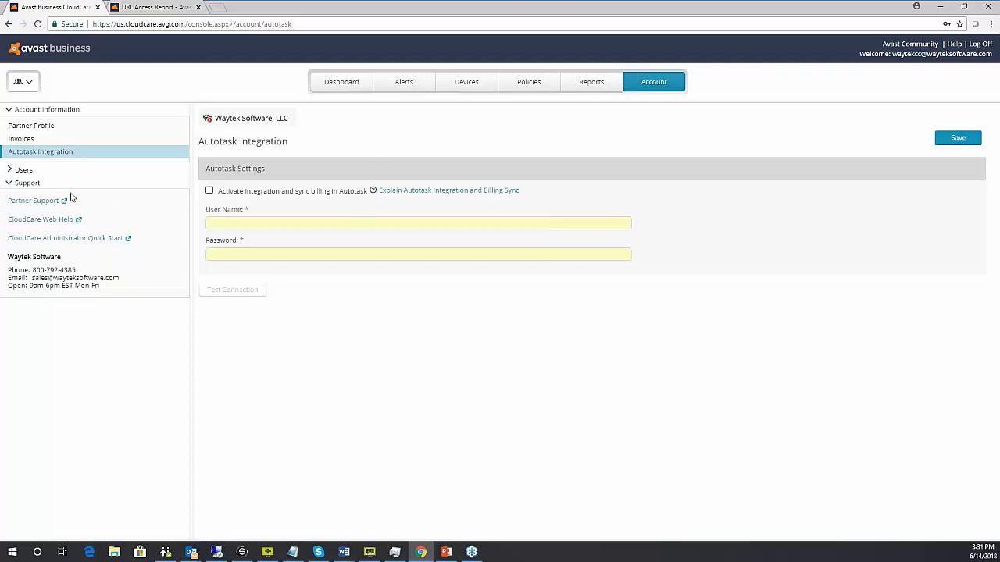
# - Open the list of all partner users and examine the permission assigned to the listed user
pyautogui.click(16, 170)
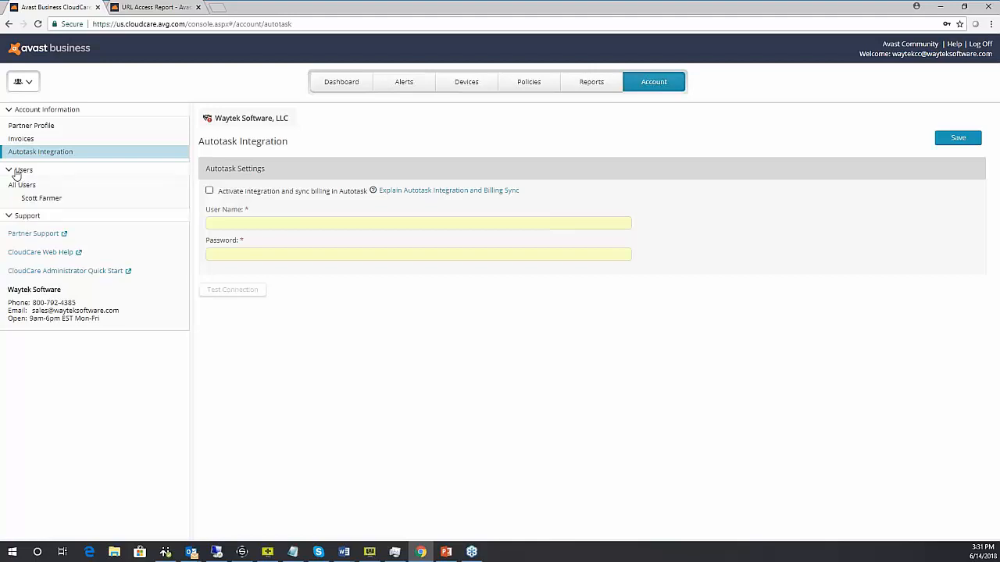
pyautogui.click(29, 186)
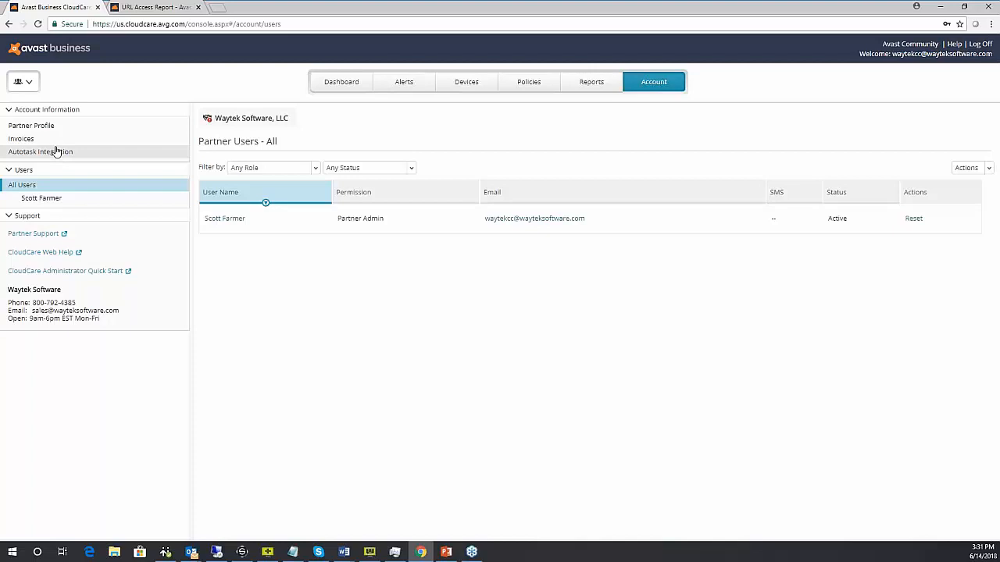
pyautogui.moveTo(347, 219); pyautogui.dragTo(404, 227)
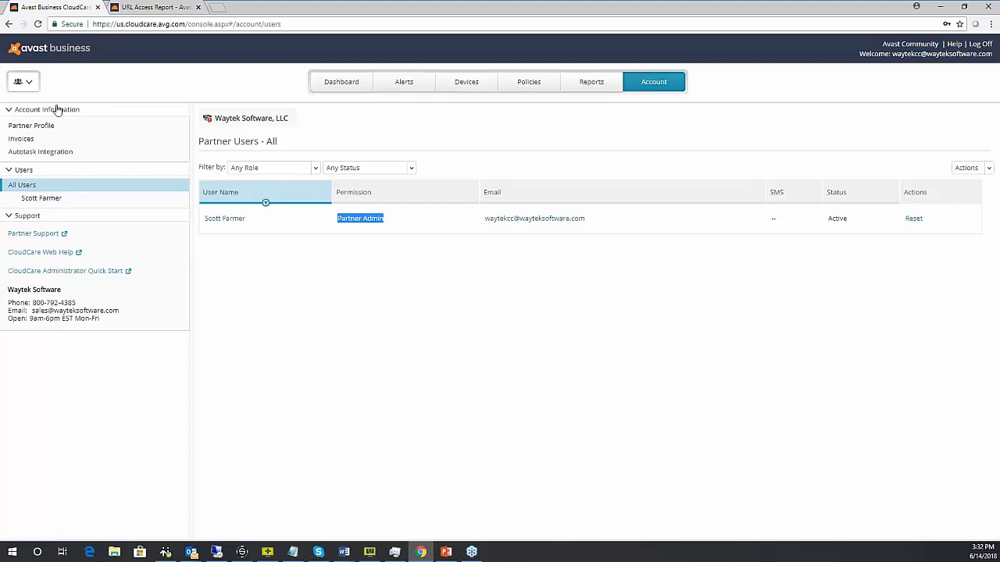
# - Return to the partner dashboard, look at the Avast Community page, and go back to the console
pyautogui.click(344, 80)
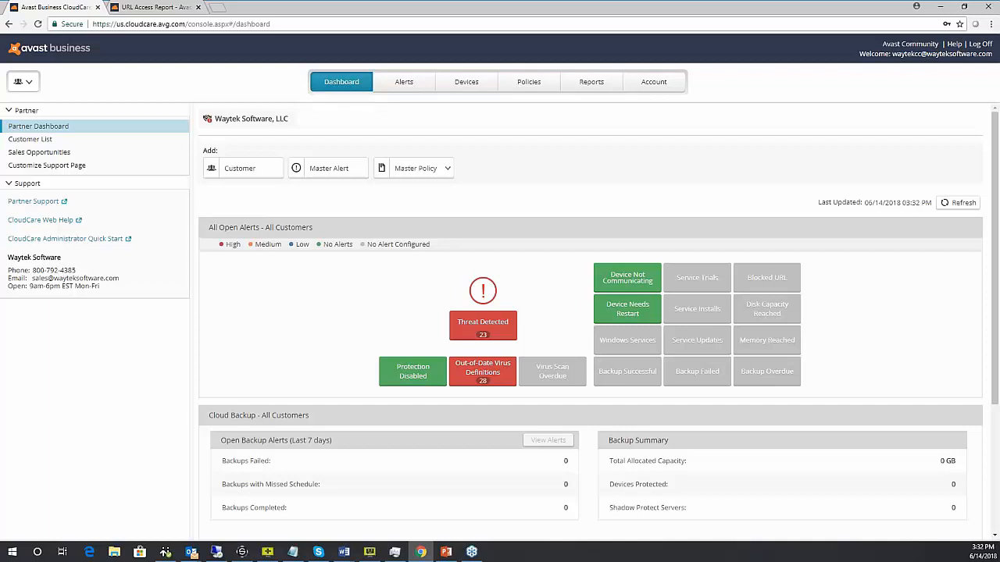
pyautogui.click(901, 44)
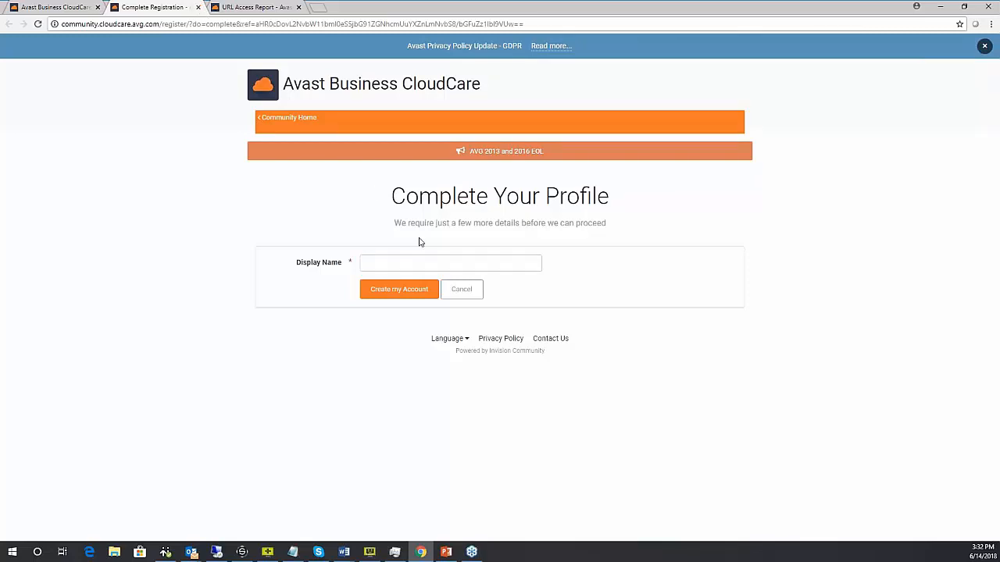
pyautogui.click(45, 8)
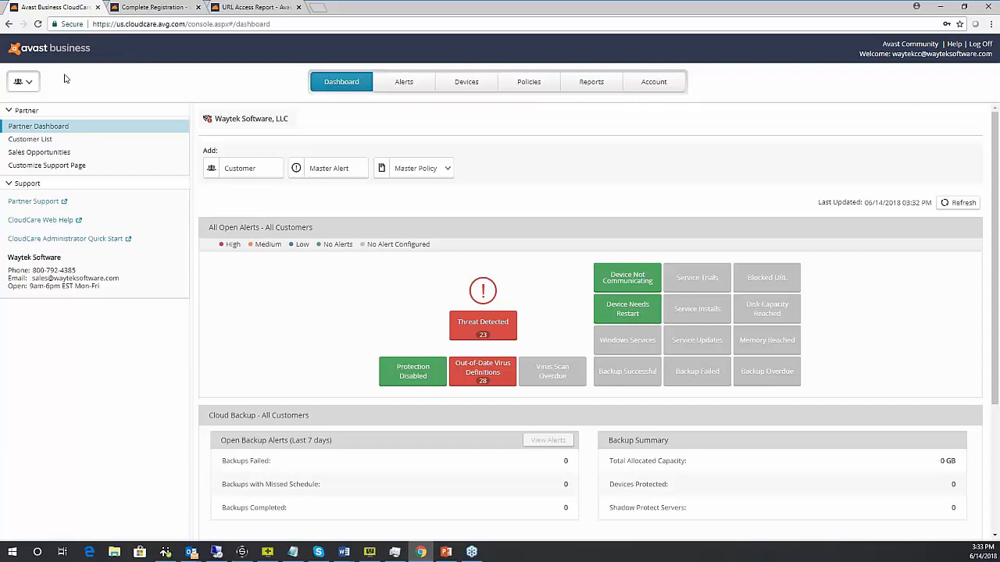
# - Open the dashboard of the customer Waytek Software LLC - NFR
pyautogui.click(23, 82)
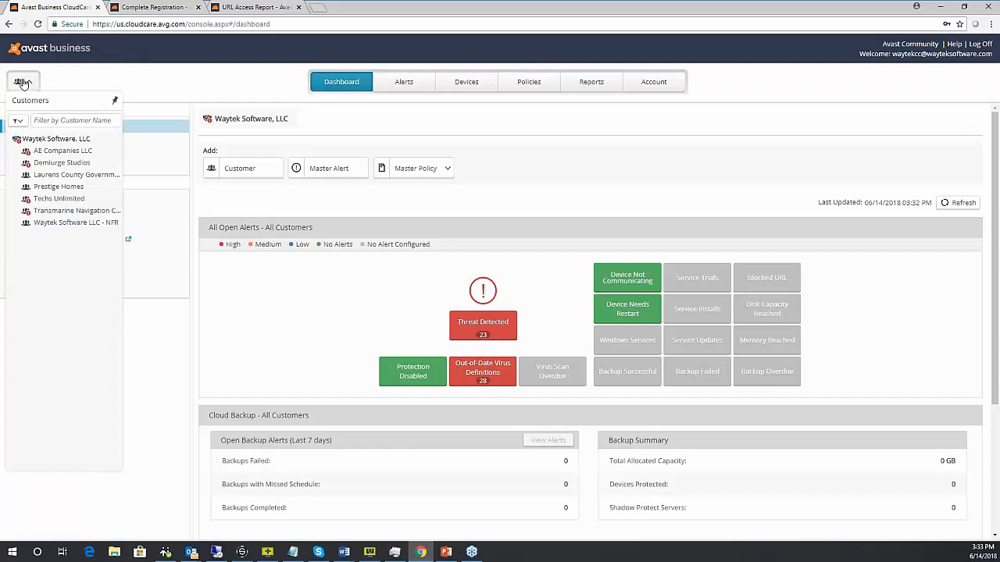
pyautogui.click(68, 224)
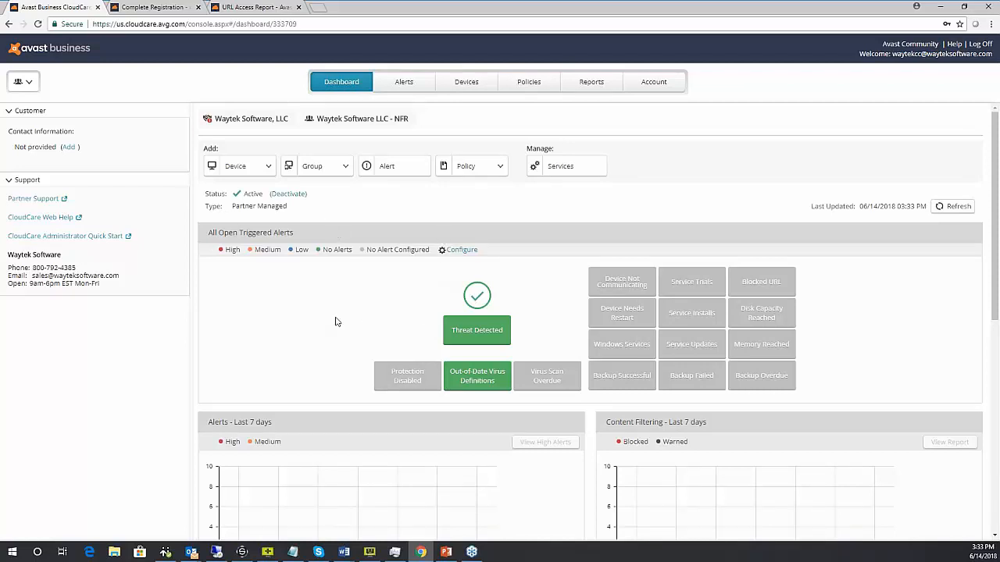
# - Look over the partner's customer list and the triggered alerts of Waytek Software LLC - NFR, and open the devices page
pyautogui.click(22, 81)
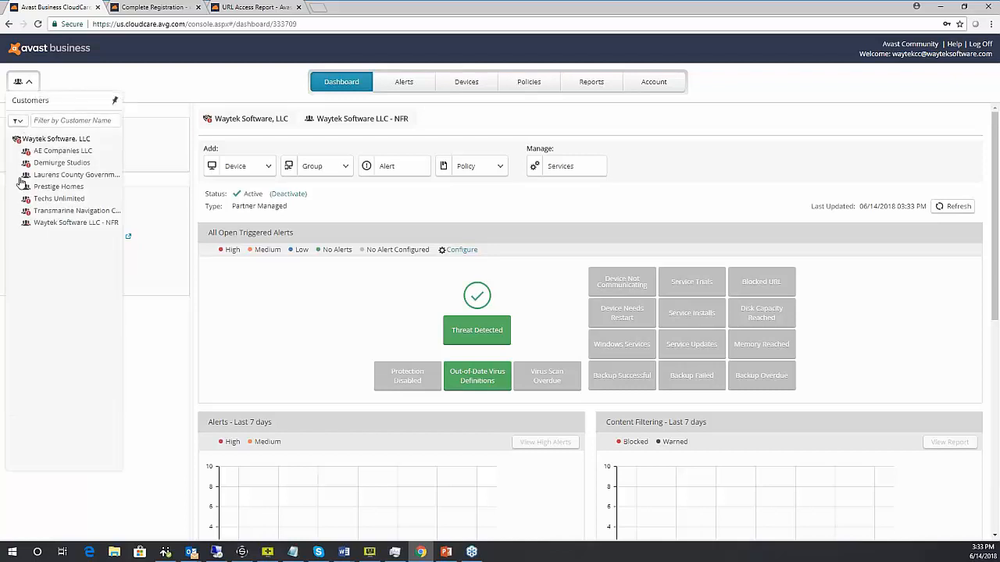
pyautogui.click(303, 314)
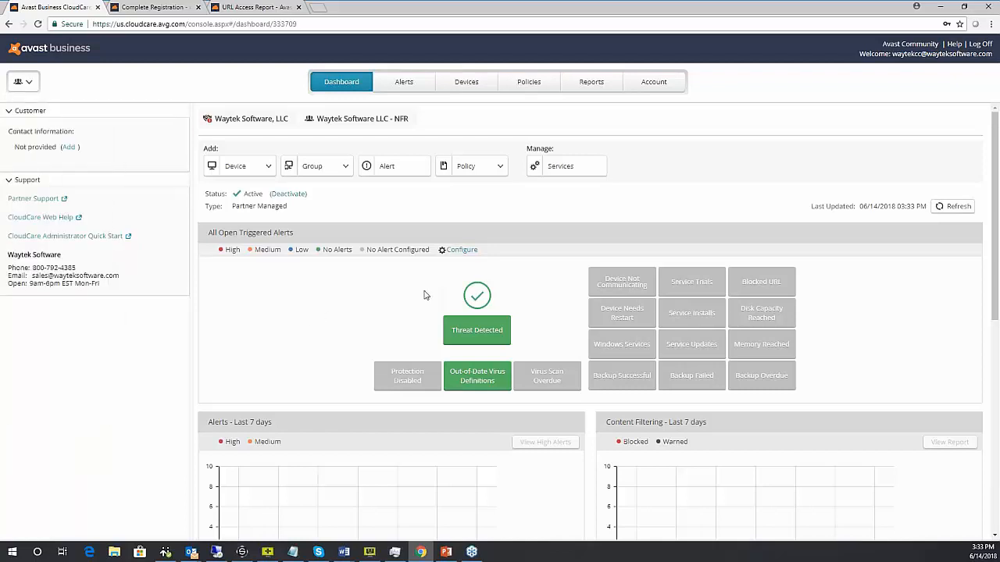
pyautogui.click(415, 86)
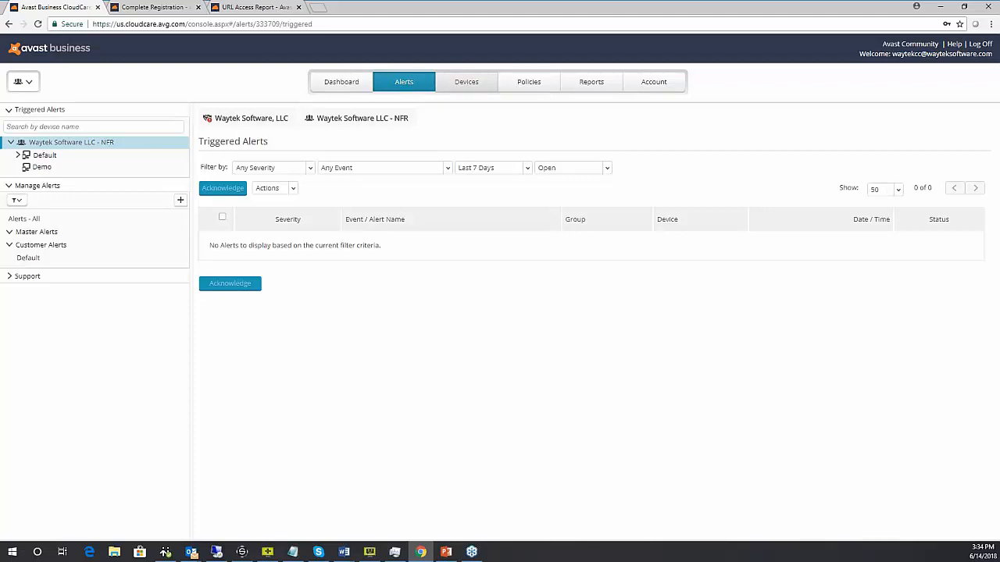
pyautogui.click(466, 81)
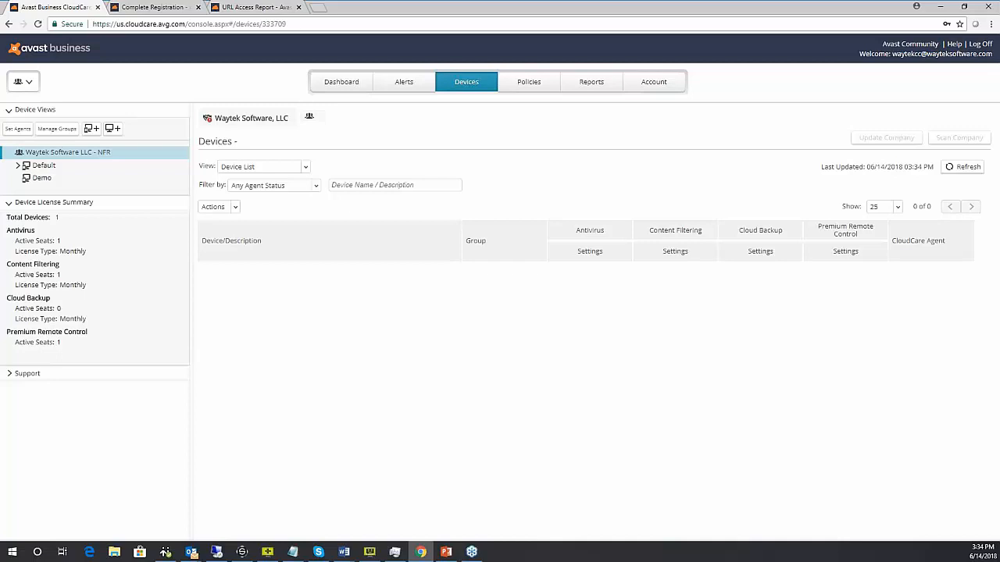
# - Open the installation package form, and leave it by reselecting Waytek Software LLC - NFR to load that customer's device list
pyautogui.click(118, 131)
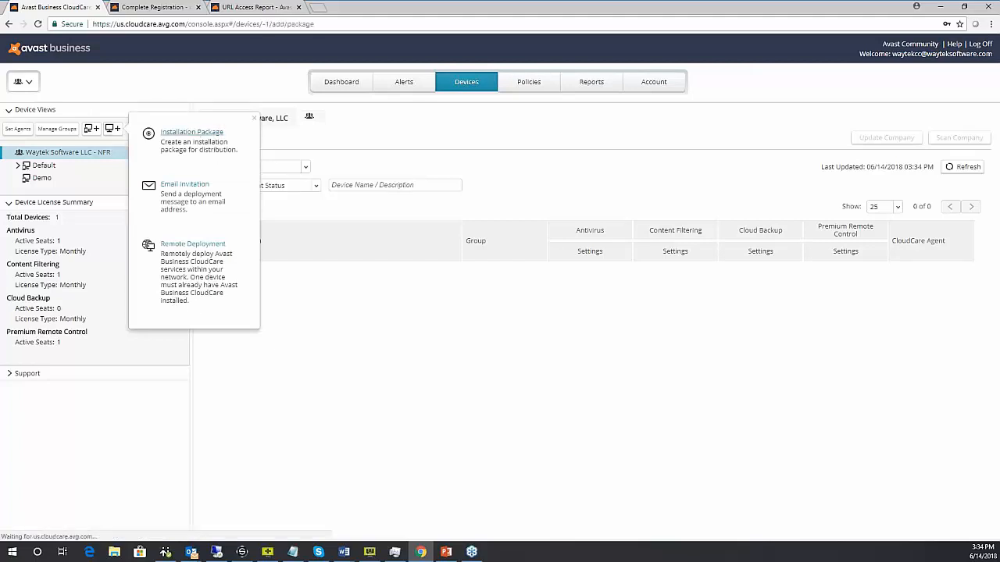
pyautogui.click(191, 132)
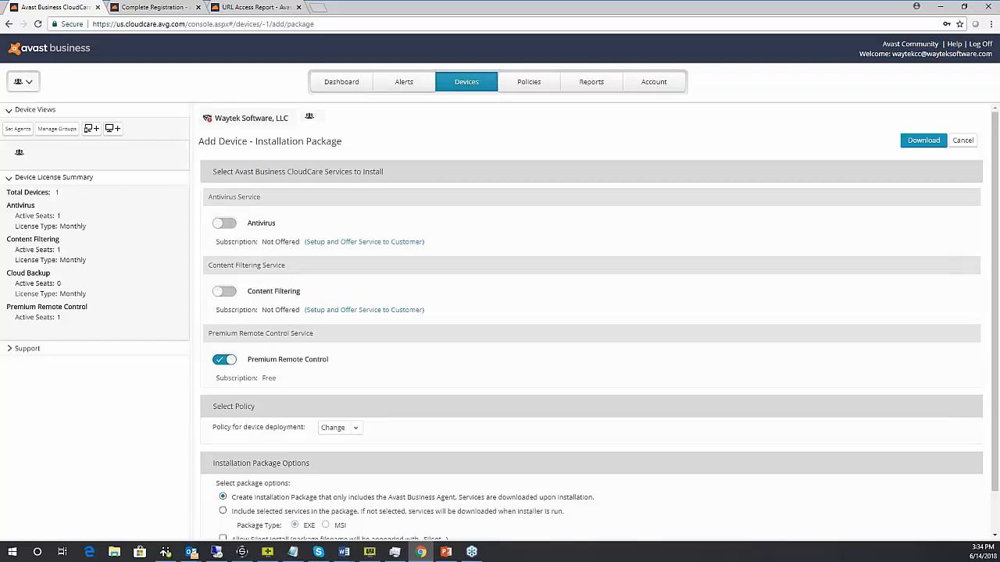
pyautogui.click(24, 83)
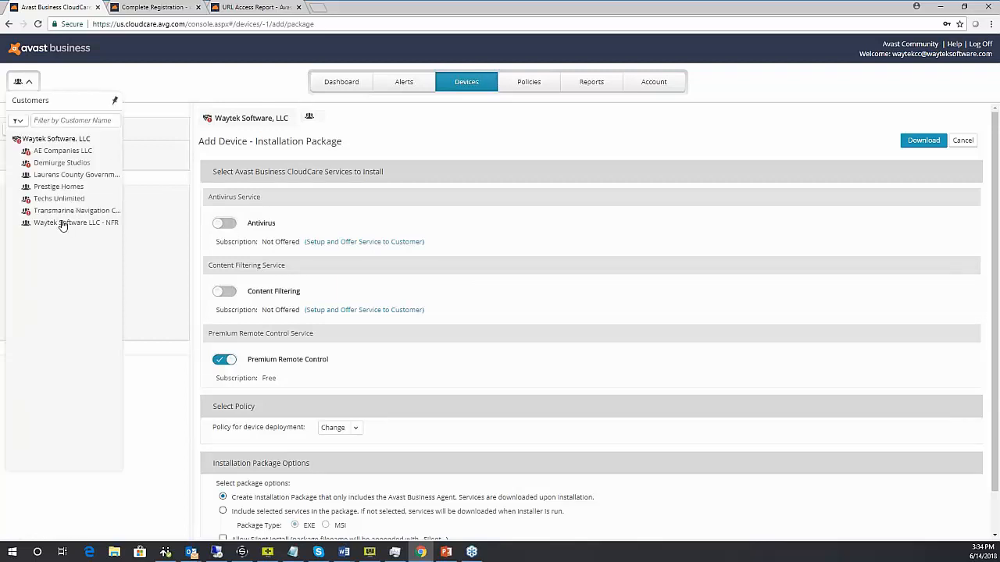
pyautogui.click(61, 222)
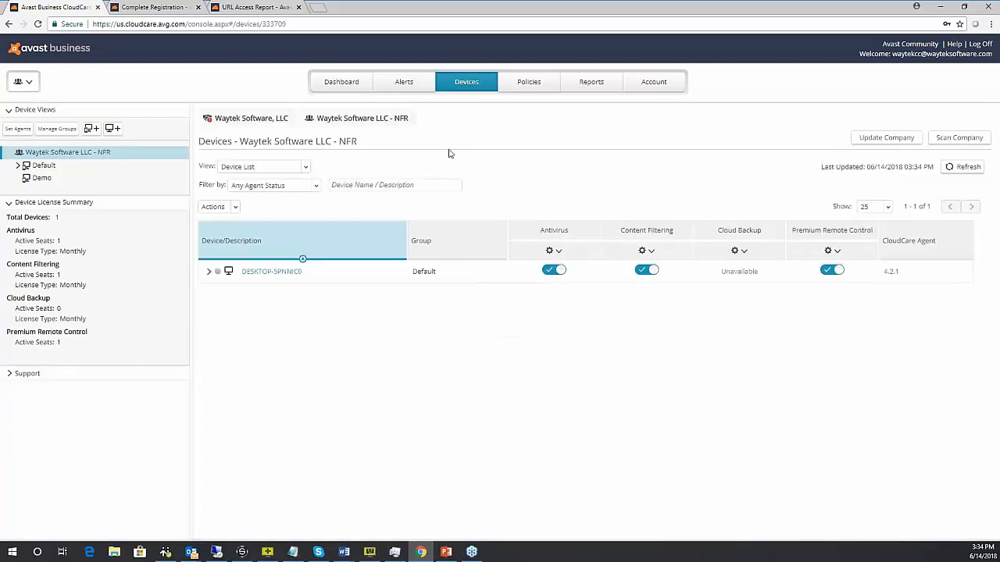
# - Open the customer's installation package form and examine the antivirus features, toggling Firewall on and back off
pyautogui.click(112, 128)
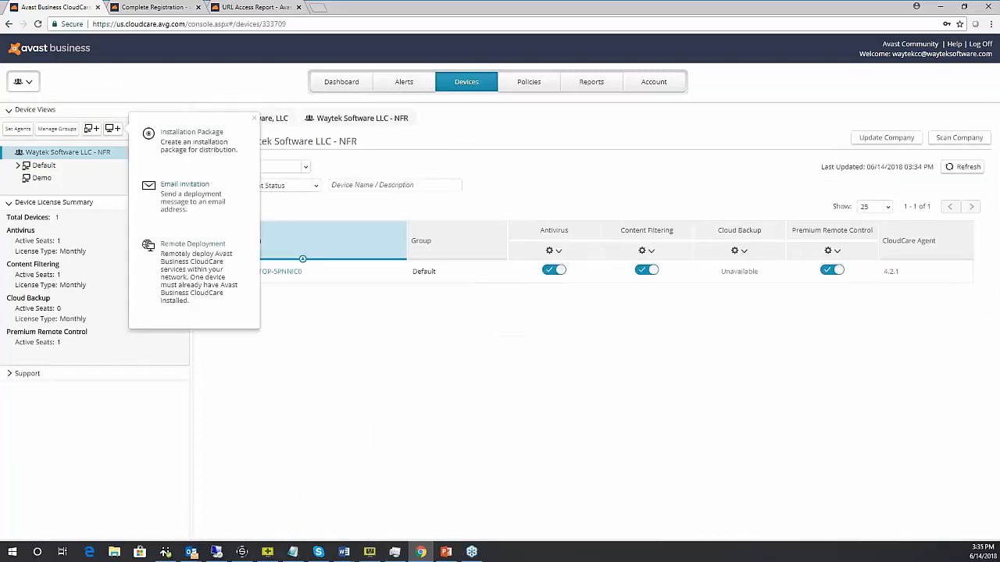
pyautogui.click(185, 138)
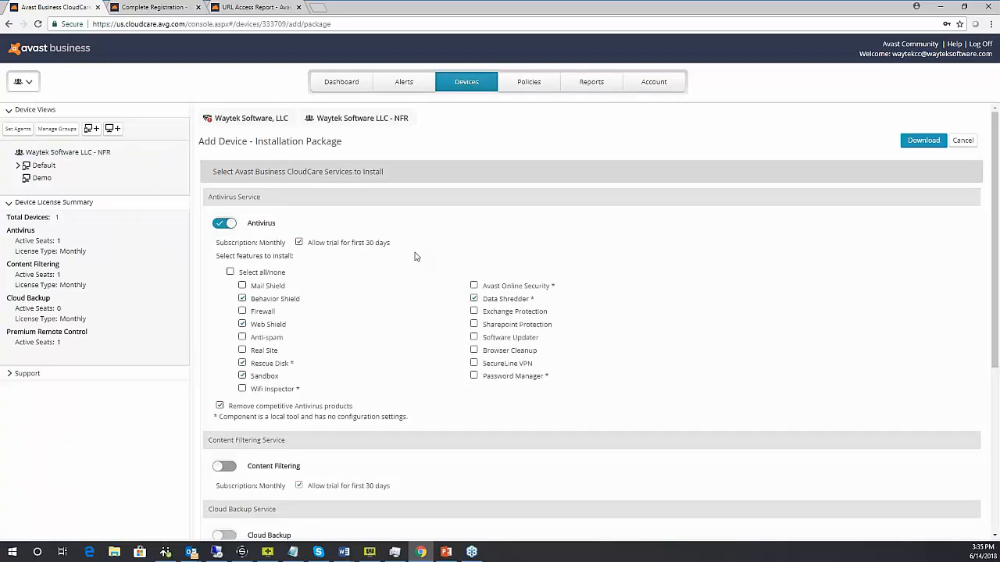
pyautogui.click(246, 313)
pyautogui.click(243, 312)
pyautogui.scroll(-1, 348, 267)
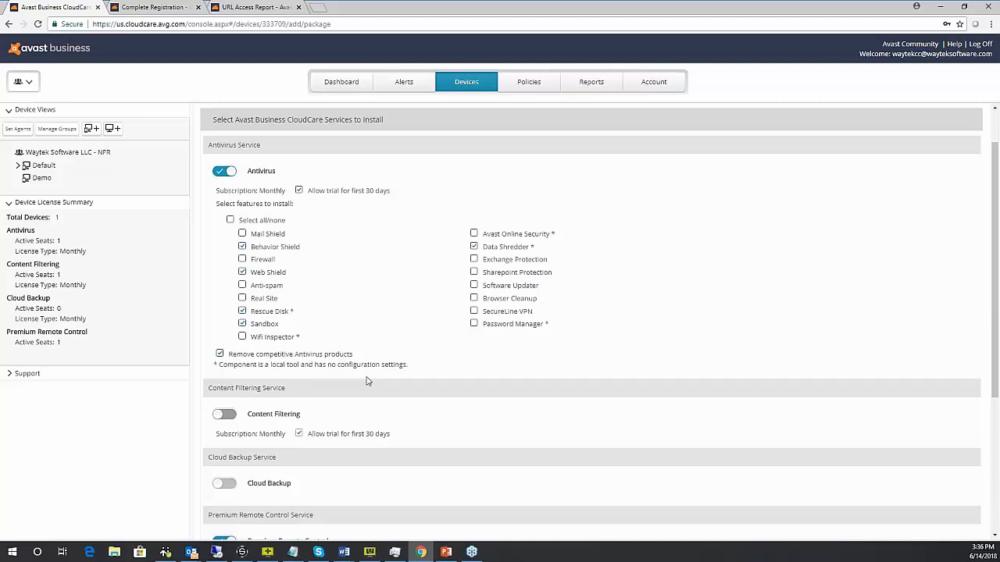
pyautogui.scroll(-2, 335, 323)
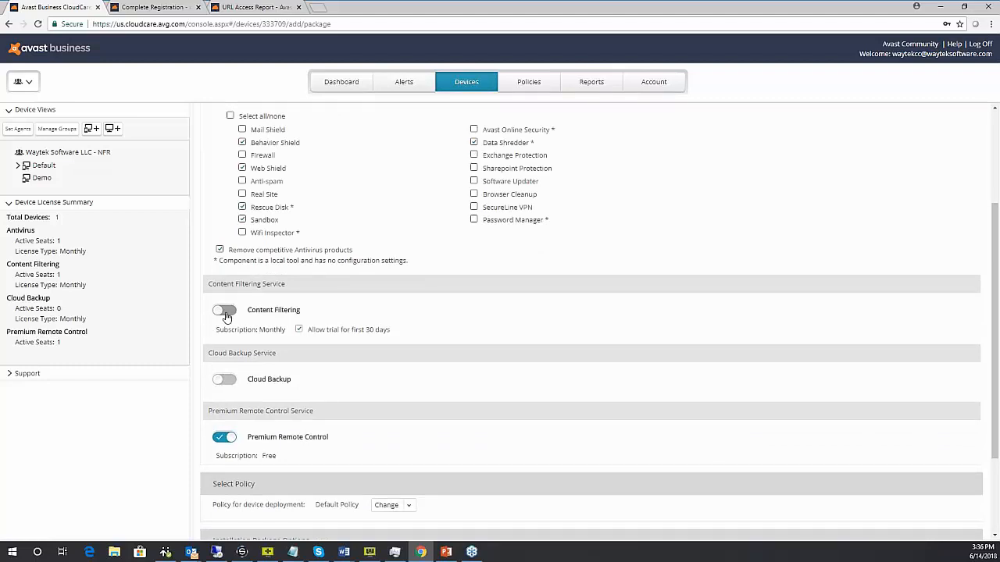
# - Try the Content Filtering switch in the installation package, leave it off, and review the remaining package settings
pyautogui.click(228, 312)
pyautogui.click(230, 313)
pyautogui.click(228, 312)
pyautogui.click(228, 312)
pyautogui.scroll(-3, 500, 288)
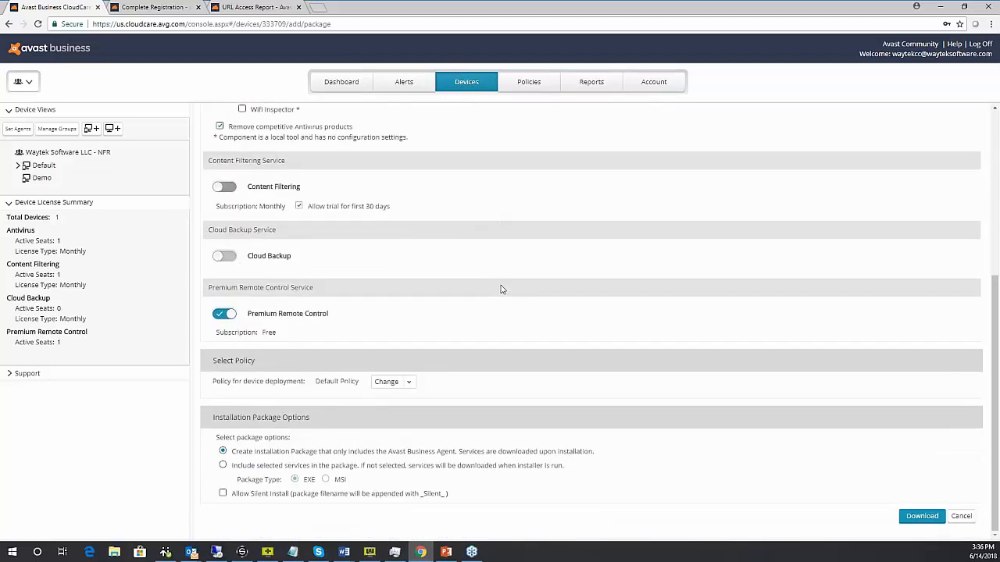
# - Try the Demo policy and the included-services option with MSI and EXE package types, and cancel the installation package
pyautogui.click(414, 384)
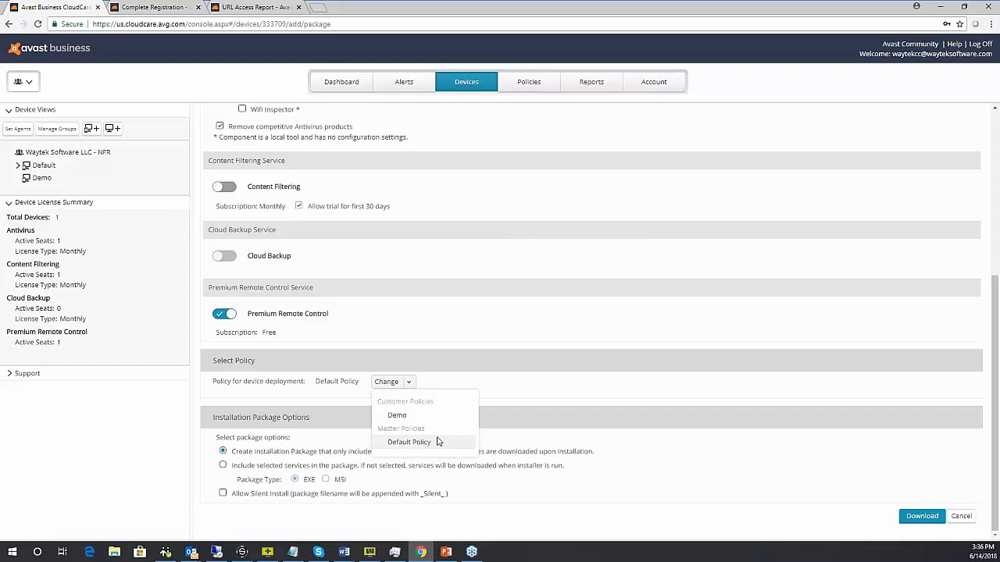
pyautogui.click(398, 417)
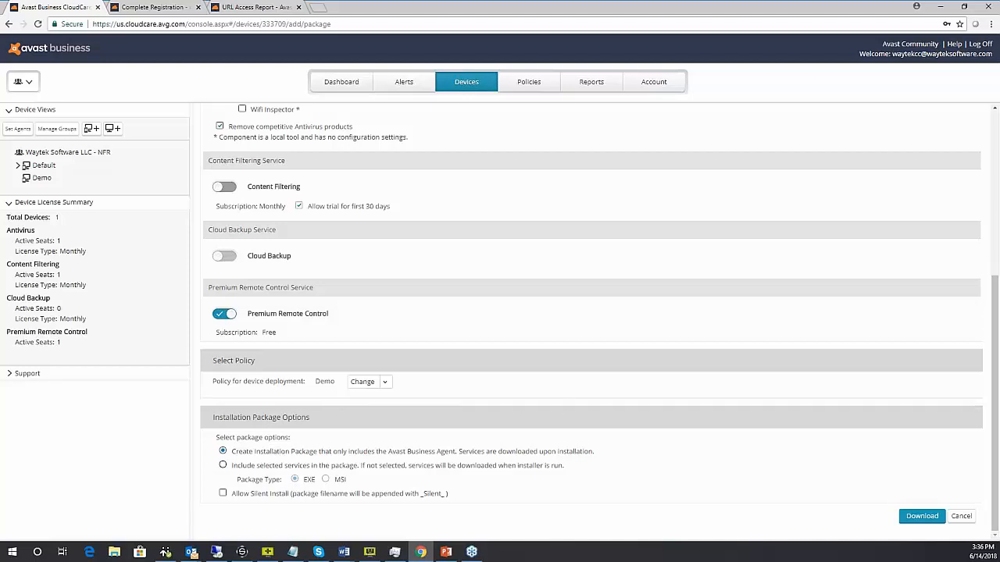
pyautogui.click(222, 466)
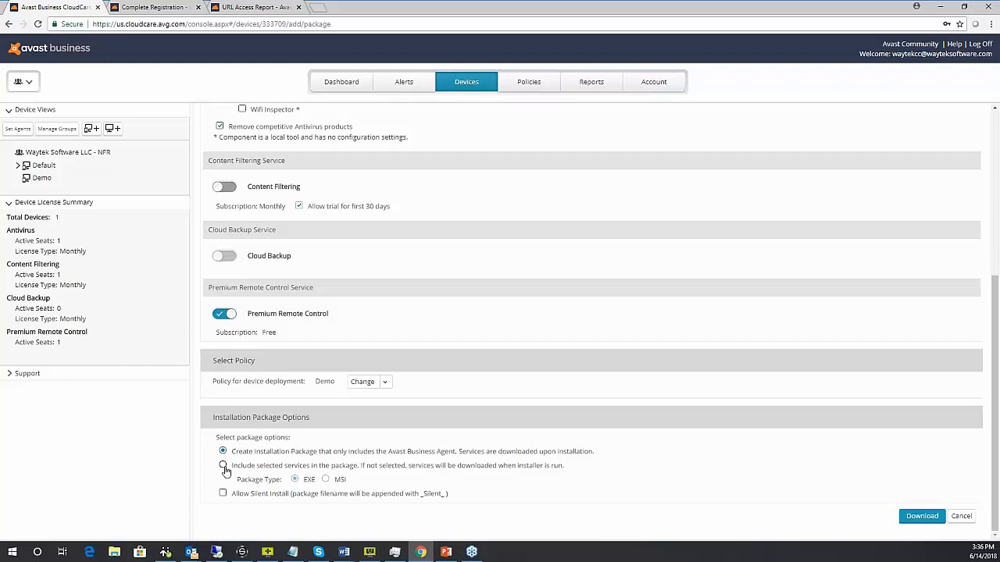
pyautogui.click(326, 481)
pyautogui.click(295, 480)
pyautogui.click(961, 517)
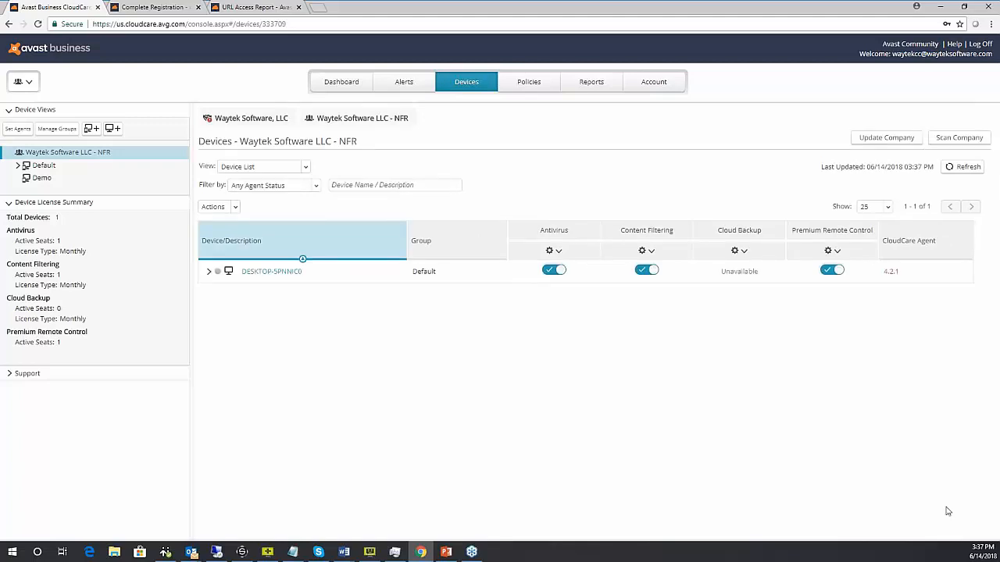
# - Open the email invitation form for adding a device and examine its services, policy and recipients field
pyautogui.click(113, 128)
pyautogui.click(177, 183)
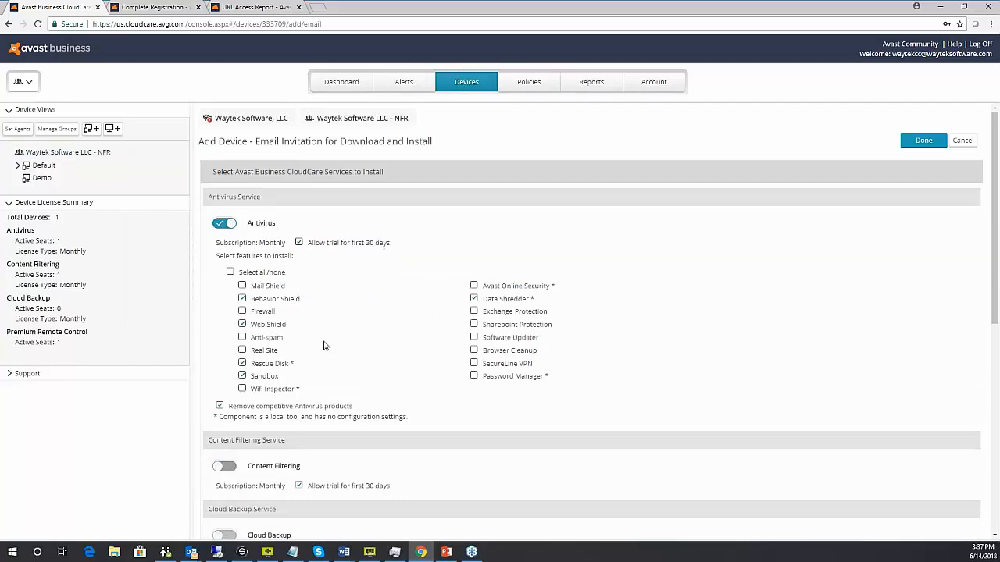
pyautogui.scroll(-3, 321, 342)
pyautogui.scroll(-2, 321, 341)
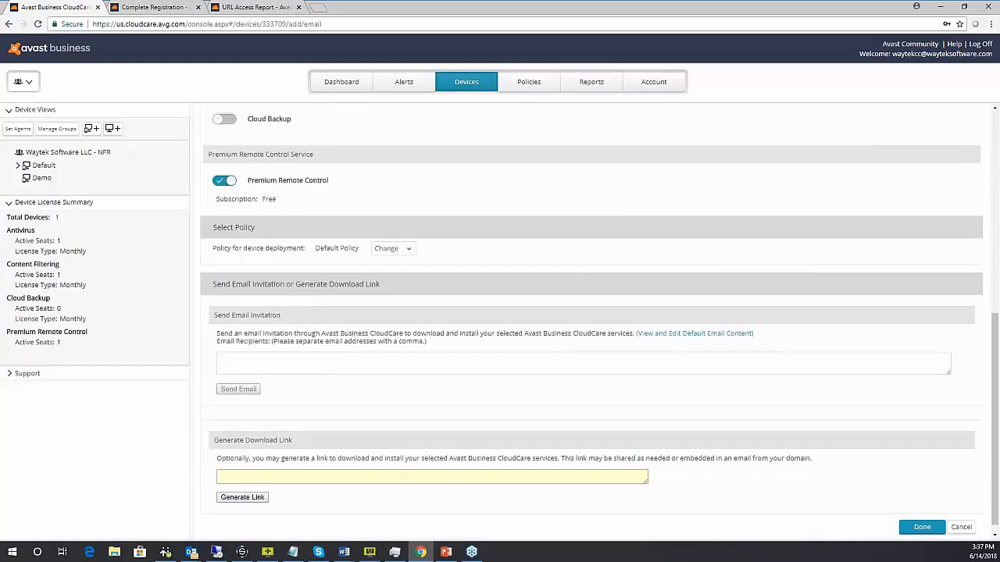
pyautogui.click(321, 366)
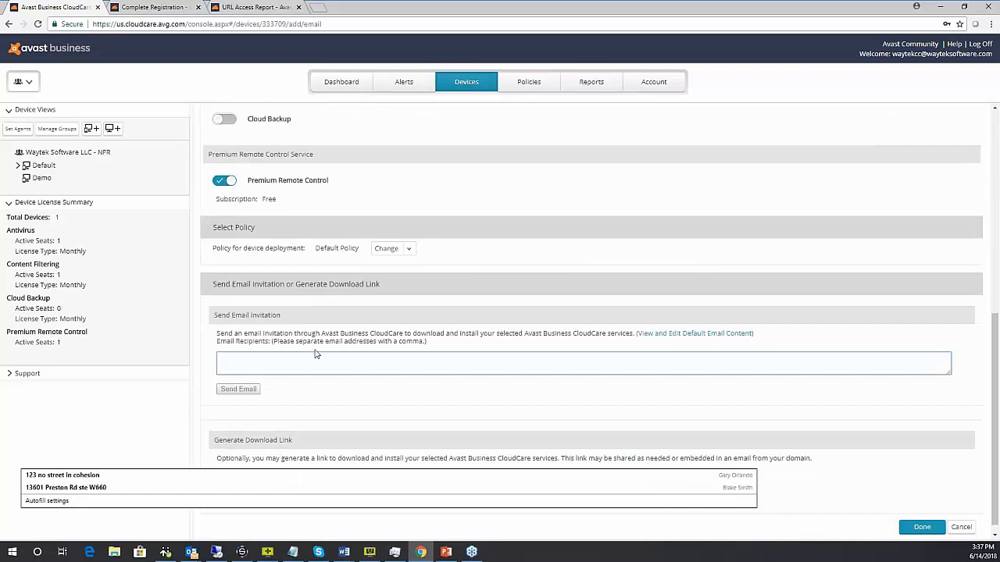
pyautogui.click(523, 250)
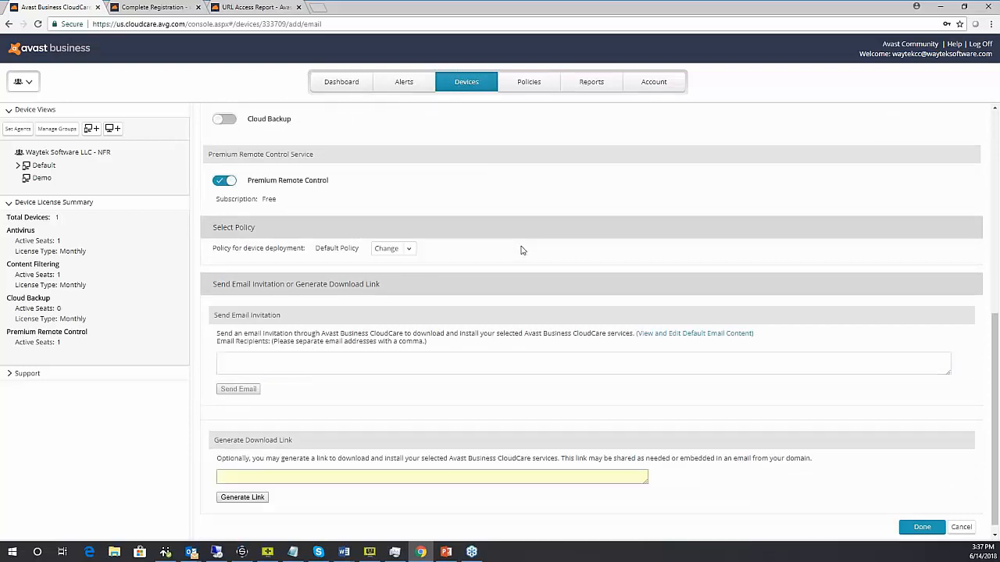
# - Generate a download link for the CloudCare services, select the whole link text, and cancel the email invitation
pyautogui.click(250, 497)
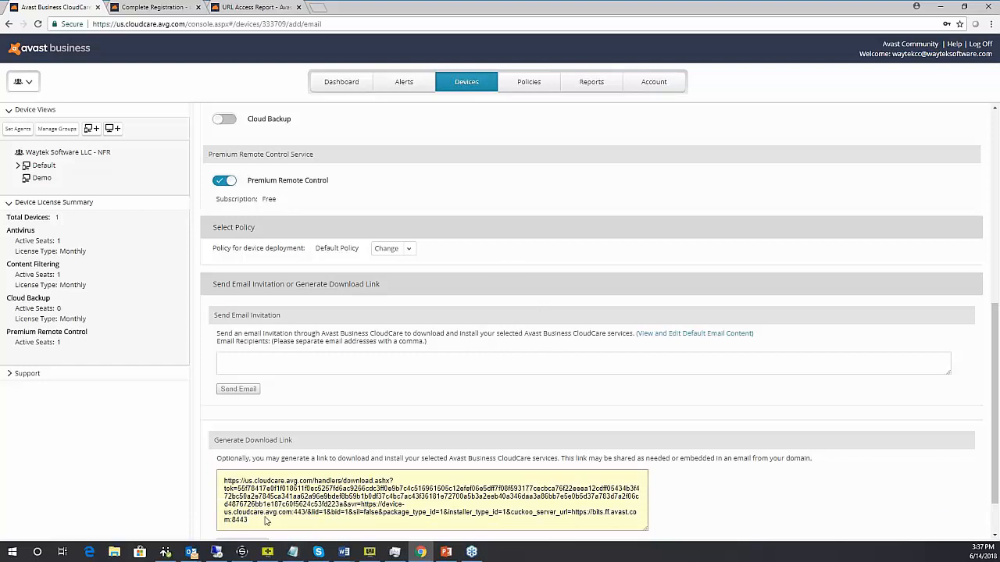
pyautogui.moveTo(270, 521); pyautogui.dragTo(220, 486)
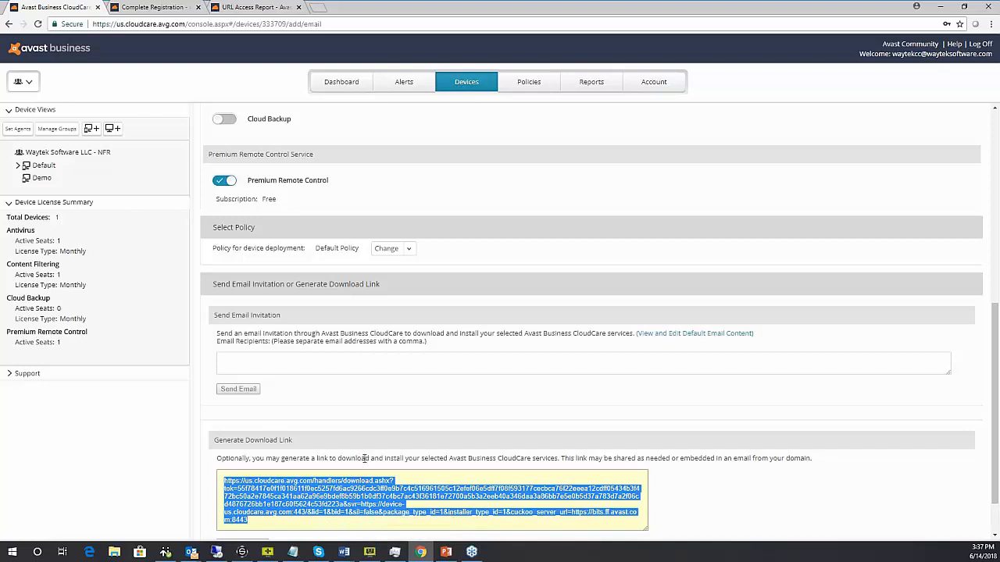
pyautogui.scroll(-1, 367, 462)
pyautogui.click(962, 516)
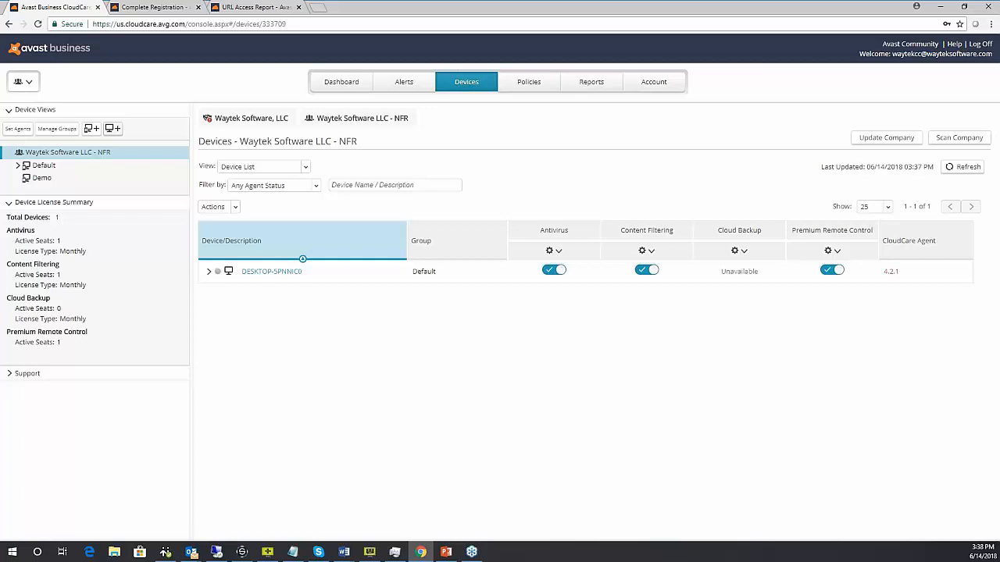
# - Open the remote deployment form for adding a device and review its services, policy and scanned devices list
pyautogui.click(114, 128)
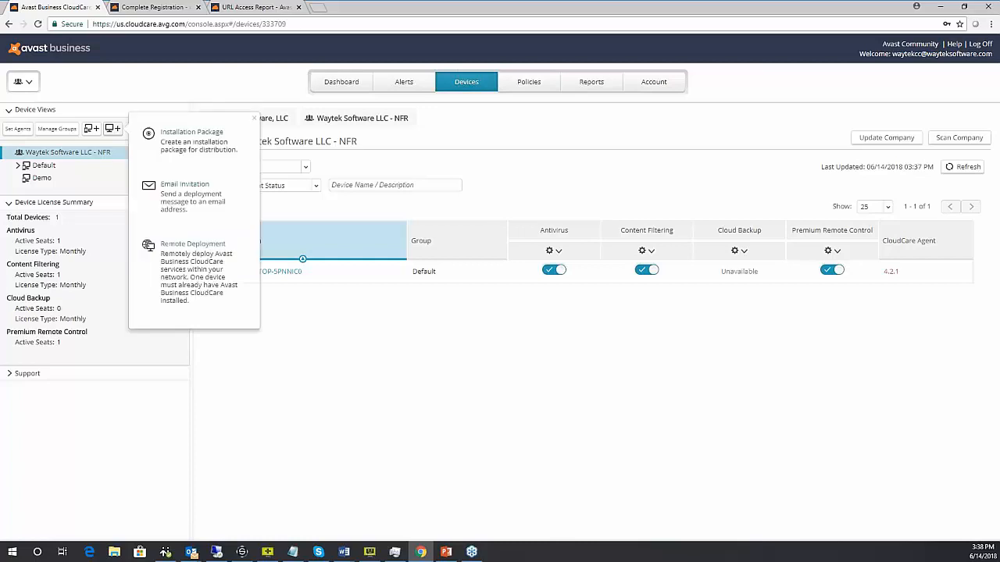
pyautogui.click(170, 244)
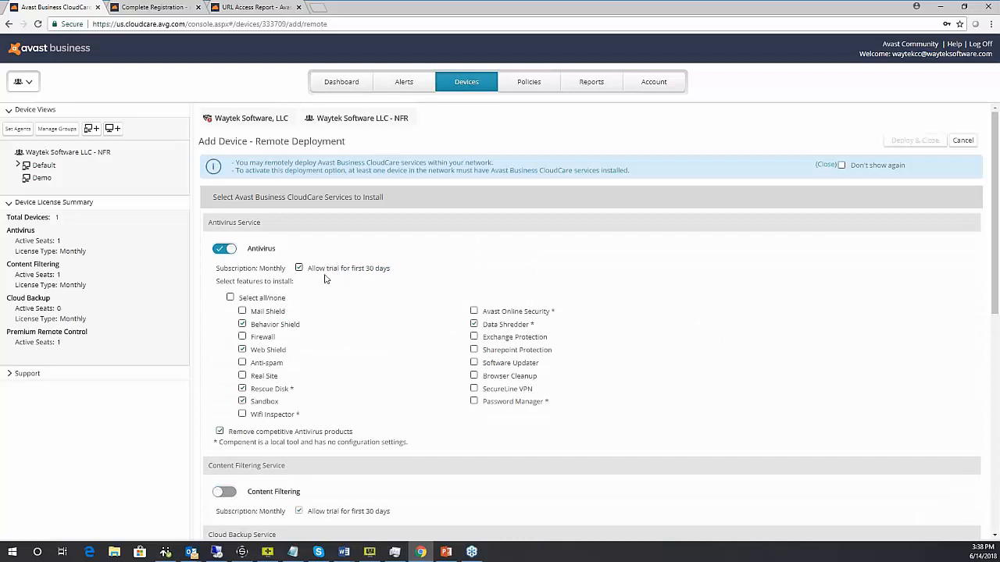
pyautogui.scroll(-5, 344, 261)
pyautogui.scroll(-2, 349, 264)
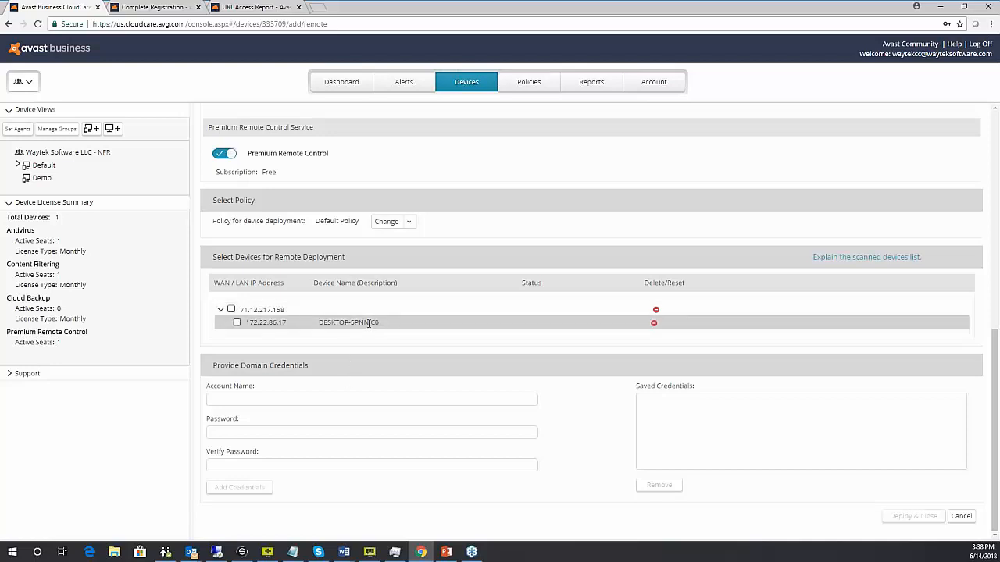
# - Try selecting and deselecting the scanned network that contains DESKTOP-5PNNIC0, leaving it selected for remote deployment
pyautogui.click(231, 309)
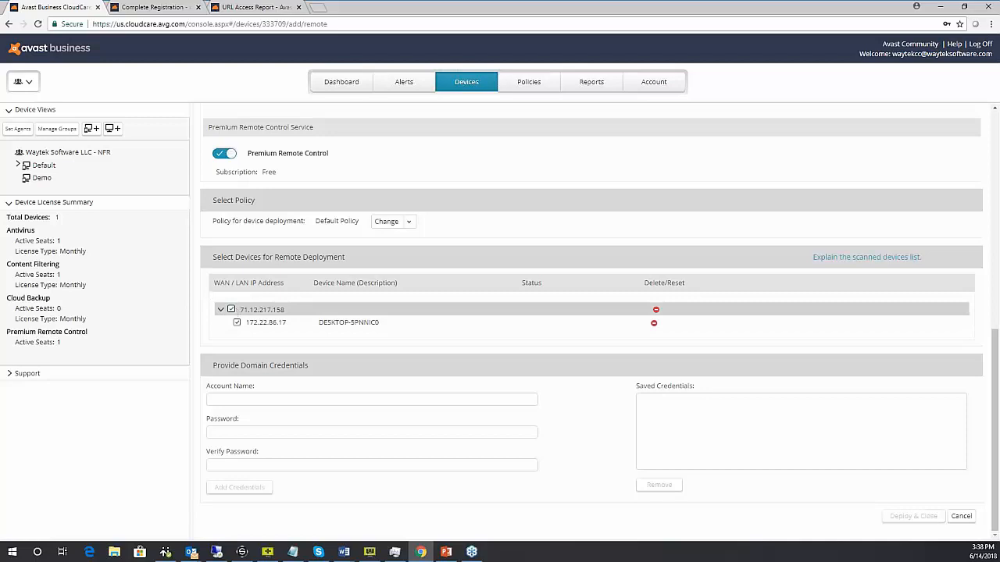
pyautogui.click(232, 310)
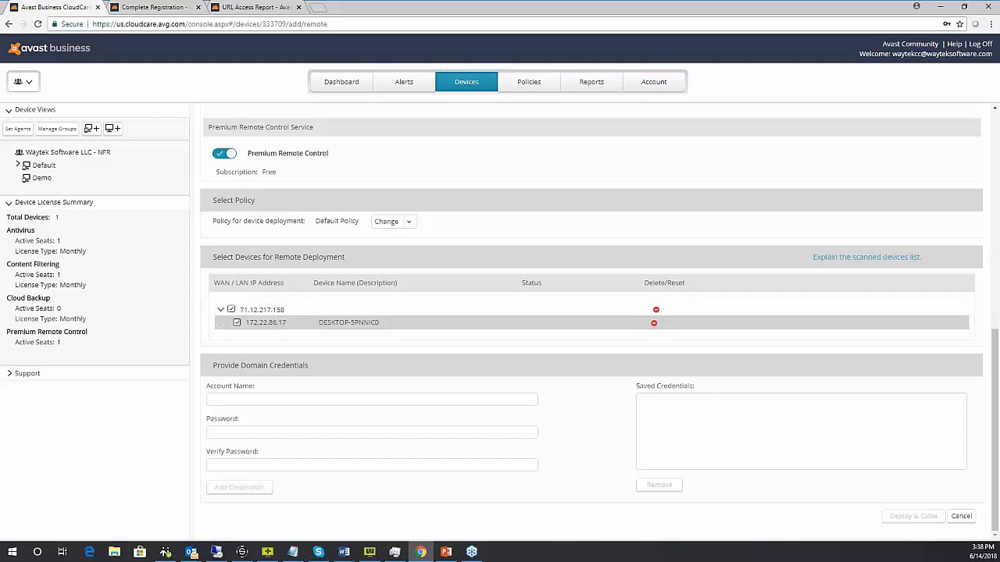
pyautogui.click(231, 310)
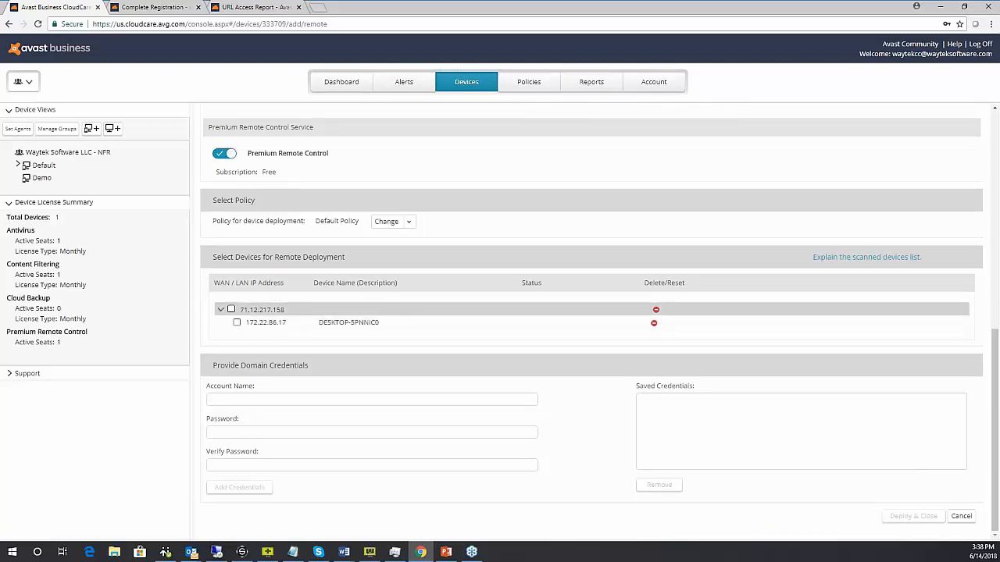
pyautogui.click(232, 311)
pyautogui.click(231, 310)
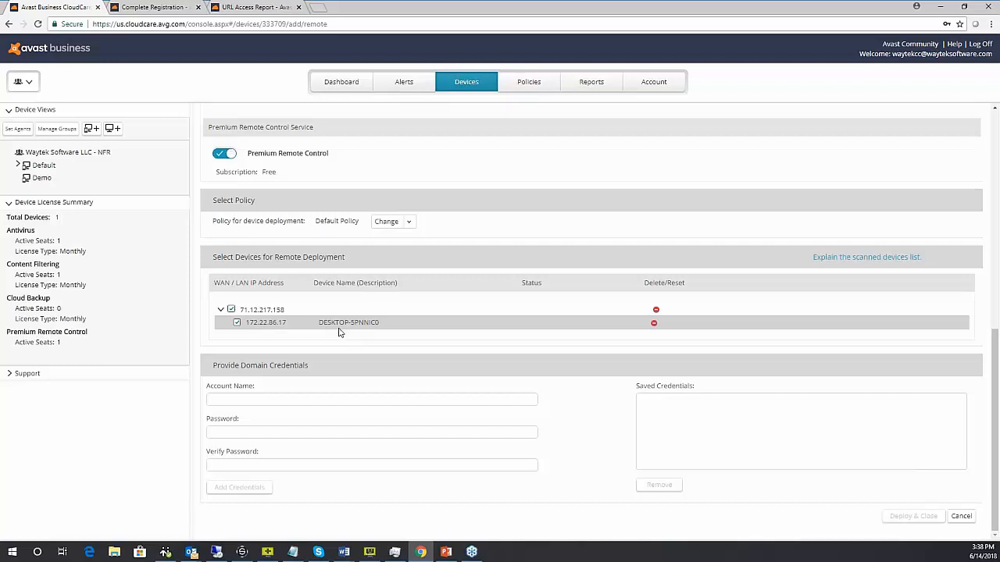
# - Look at the account name field in the domain credentials section and return to the customer's device list without deploying
pyautogui.click(254, 399)
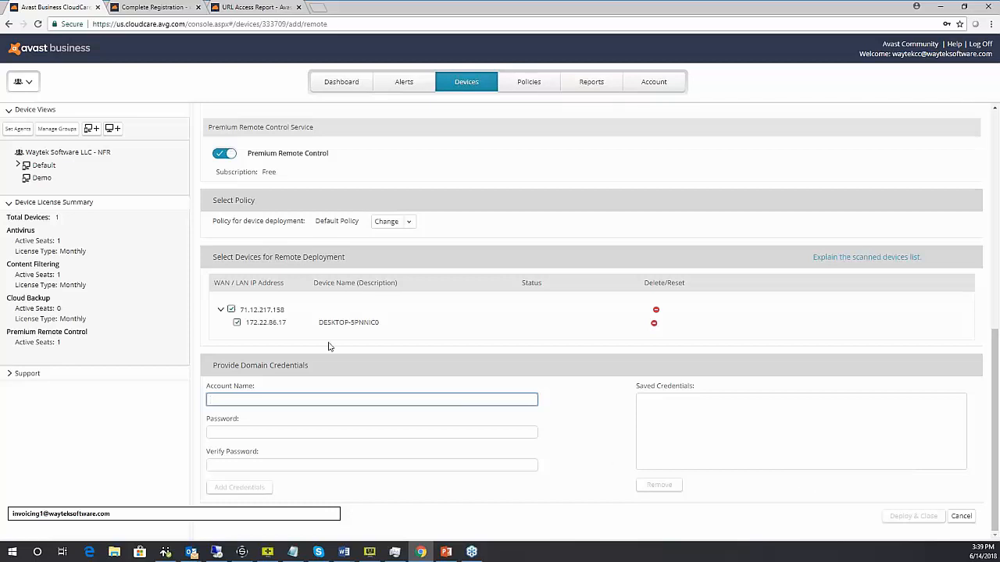
pyautogui.scroll(2, 328, 346)
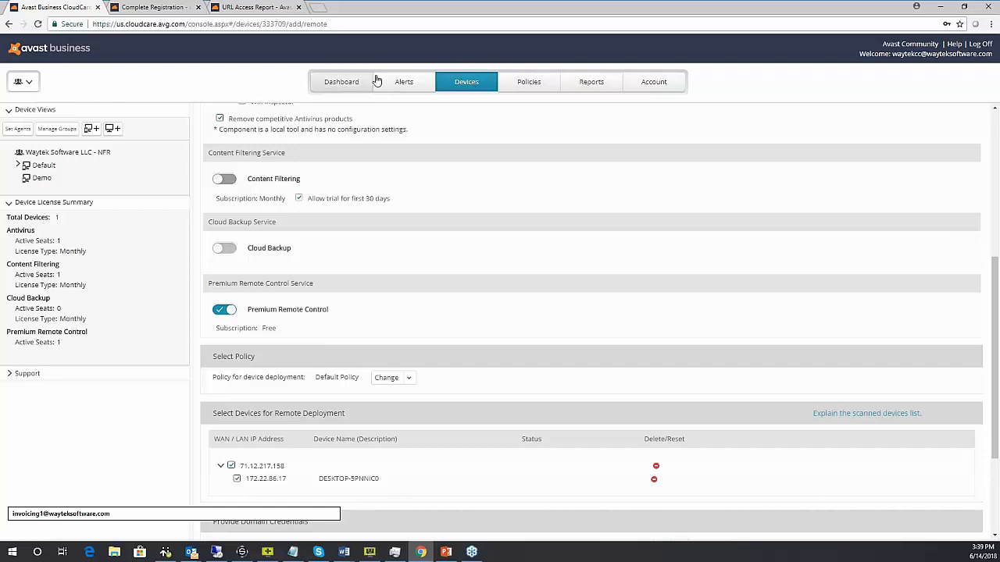
pyautogui.click(493, 82)
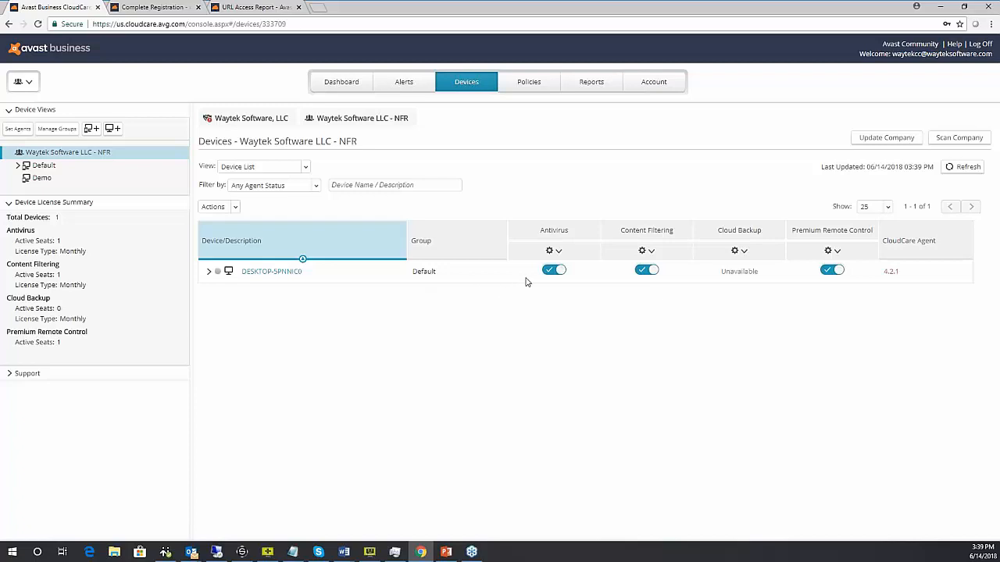
# - Switch off the Antivirus service for DESKTOP-5PNNIC0, switch it back on and agree to enabling the billed service
pyautogui.click(550, 271)
pyautogui.click(555, 273)
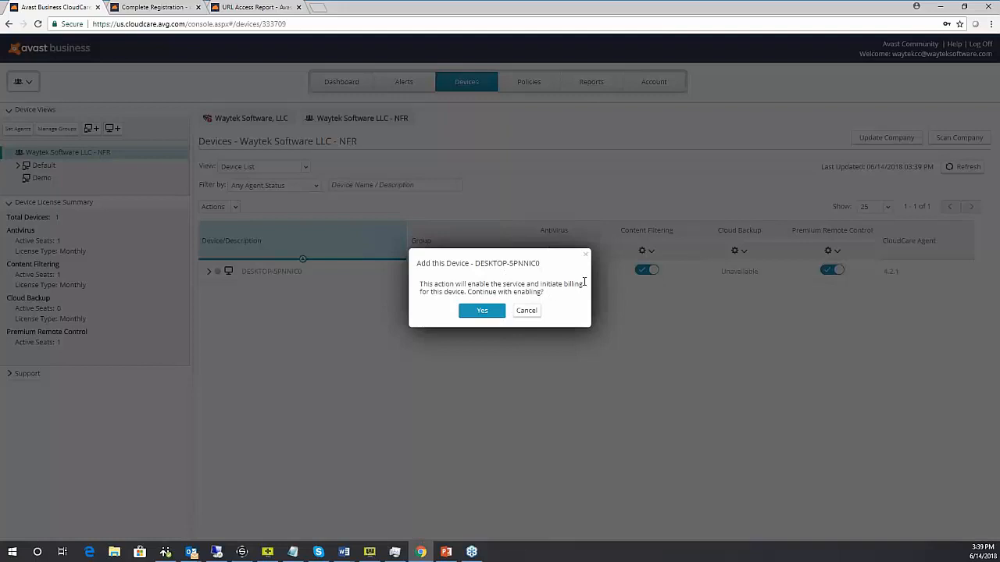
pyautogui.click(482, 310)
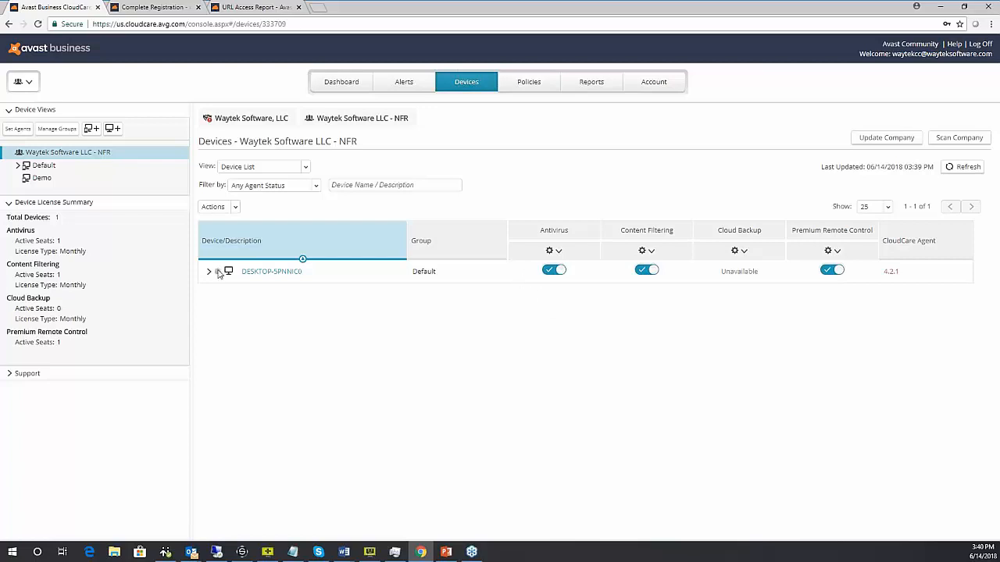
# - Try to wake the offline device DESKTOP-5PNNIC0 from its expanded row, read the resulting message and collapse the row
pyautogui.moveTo(219, 274)
pyautogui.click(208, 271)
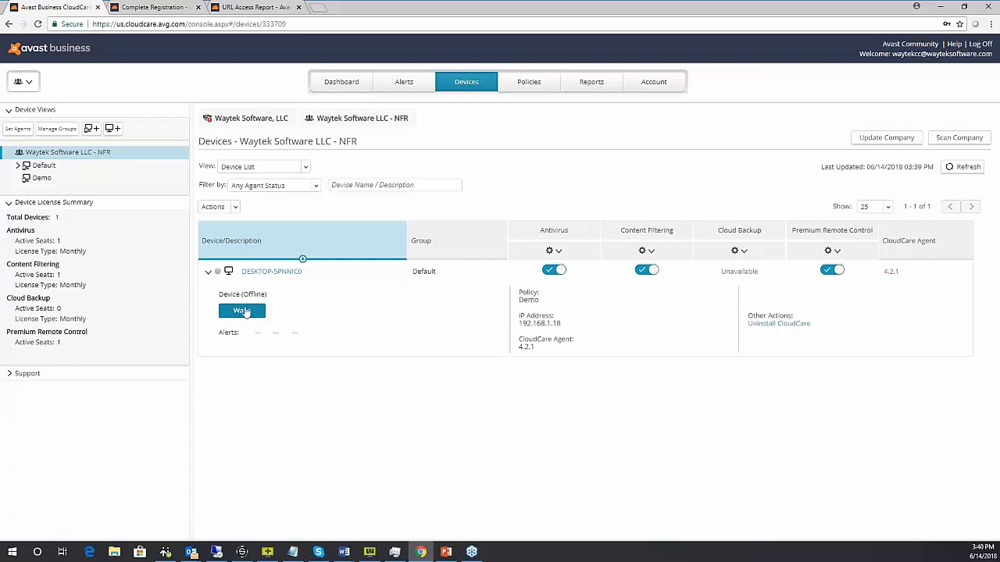
pyautogui.click(243, 310)
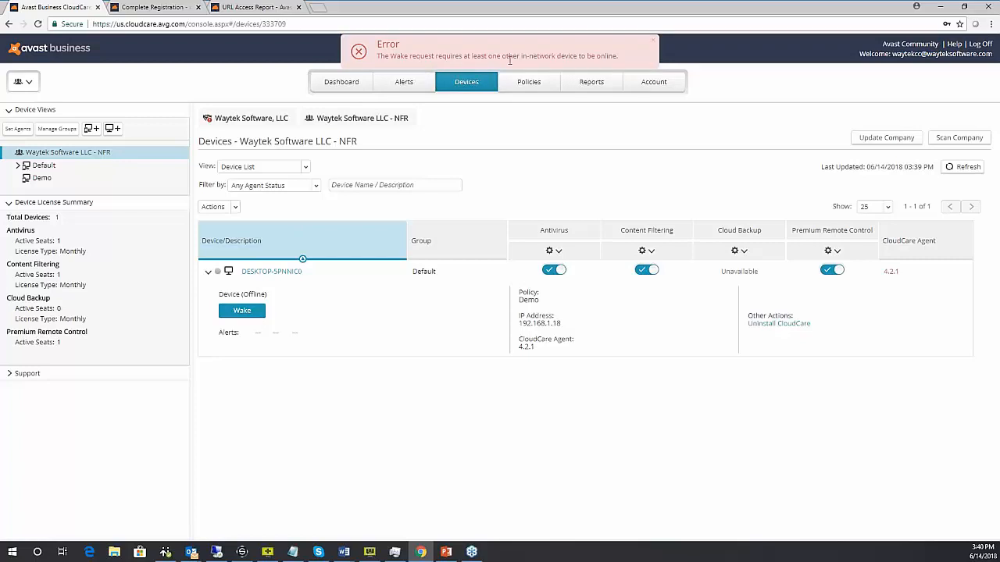
pyautogui.moveTo(475, 57); pyautogui.dragTo(535, 64)
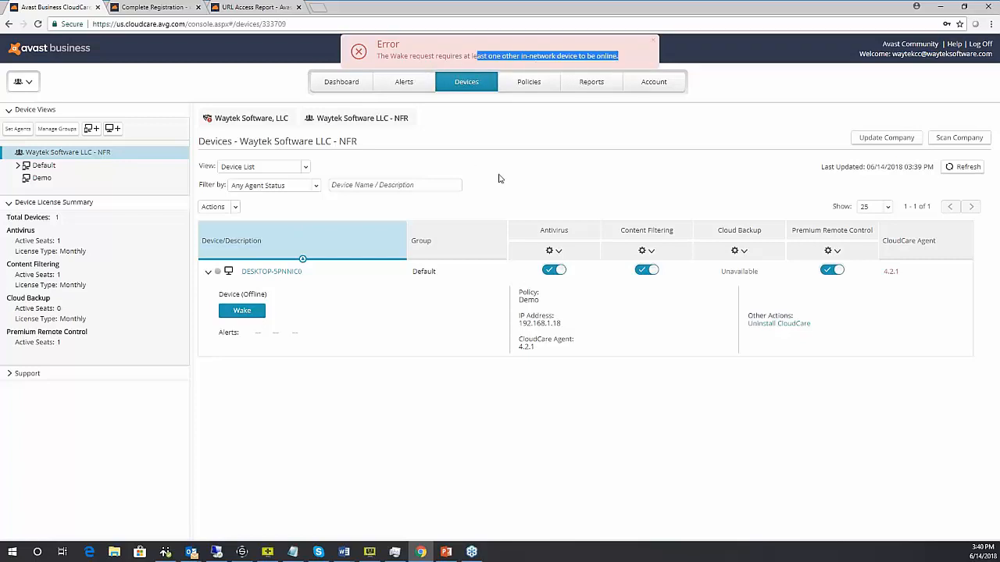
pyautogui.click(364, 221)
pyautogui.click(208, 271)
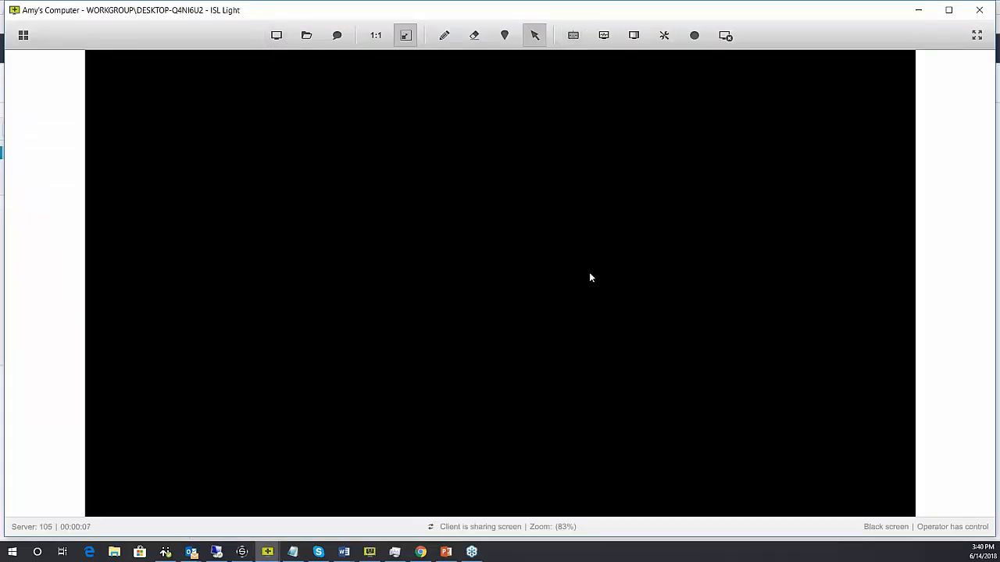
# - In the ISL Light remote session, turn off Black Screen and minimize the file drop window on the remote desktop
pyautogui.click(662, 38)
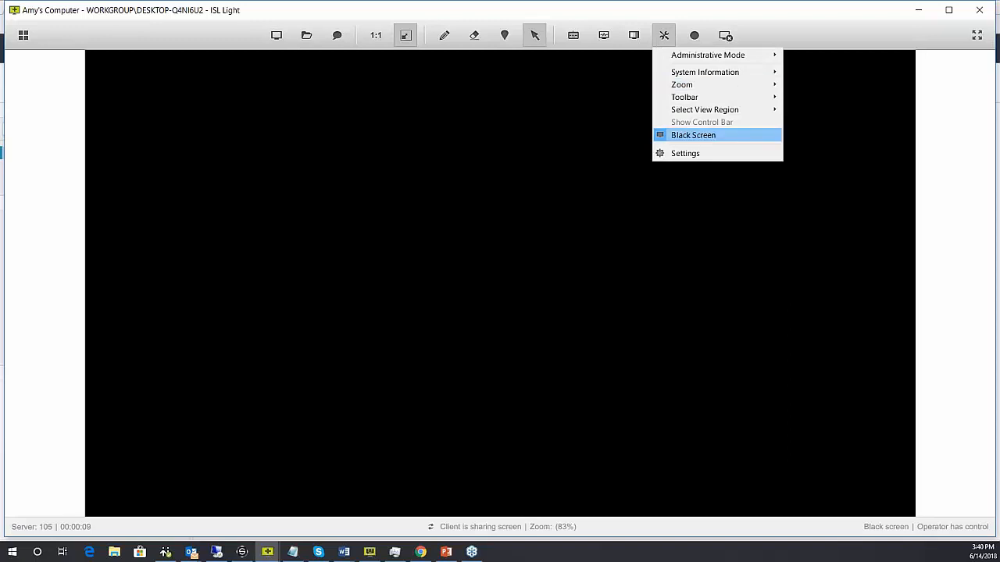
pyautogui.click(683, 134)
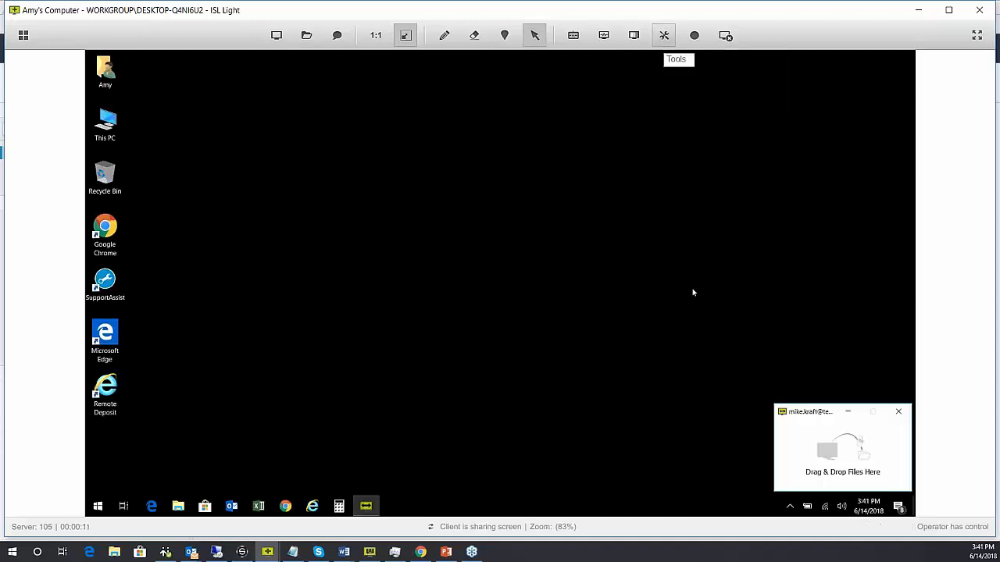
pyautogui.click(848, 412)
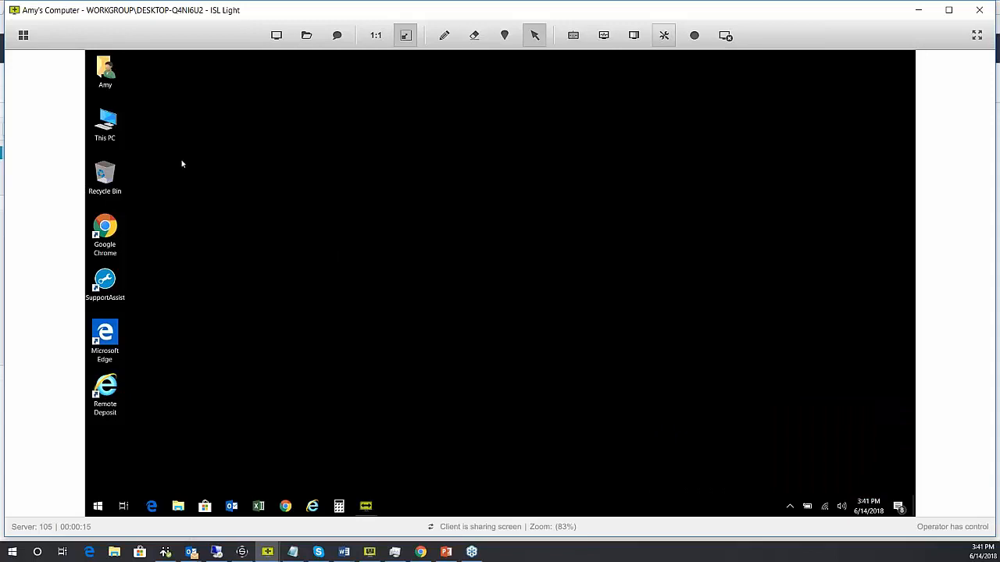
# - Look in the Documents folder in File Explorer on the remote computer and close the window
pyautogui.click(178, 507)
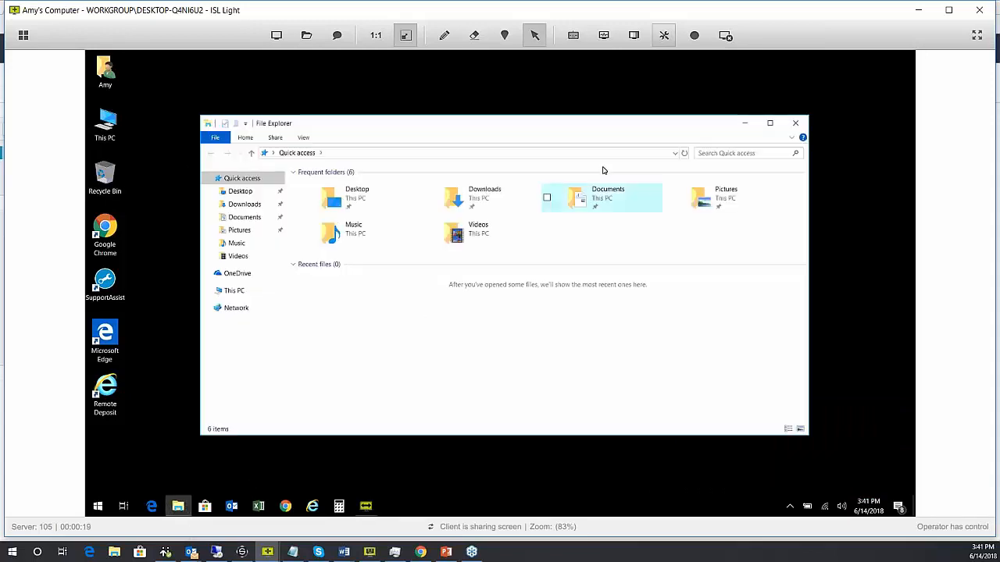
pyautogui.doubleClick(581, 204)
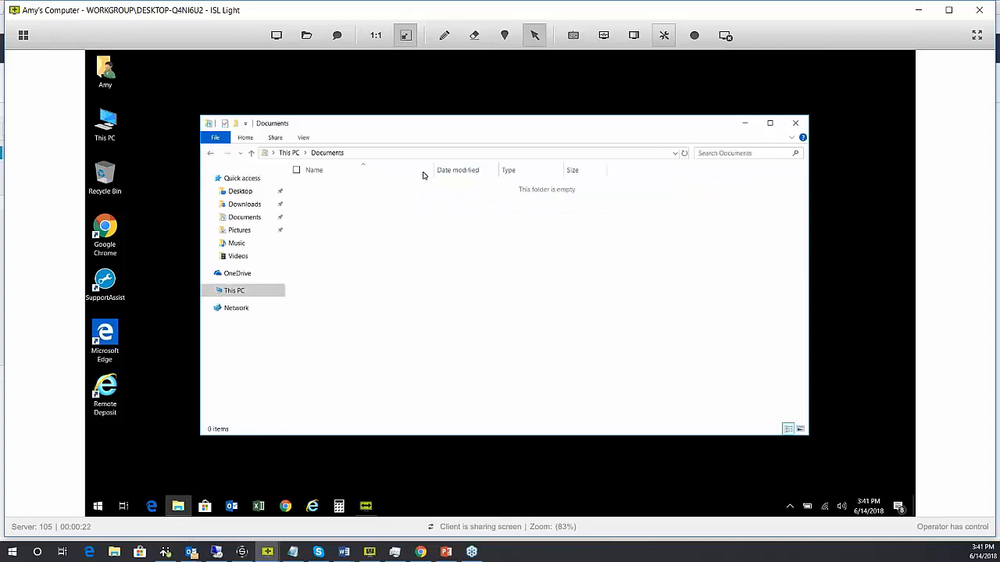
pyautogui.click(795, 123)
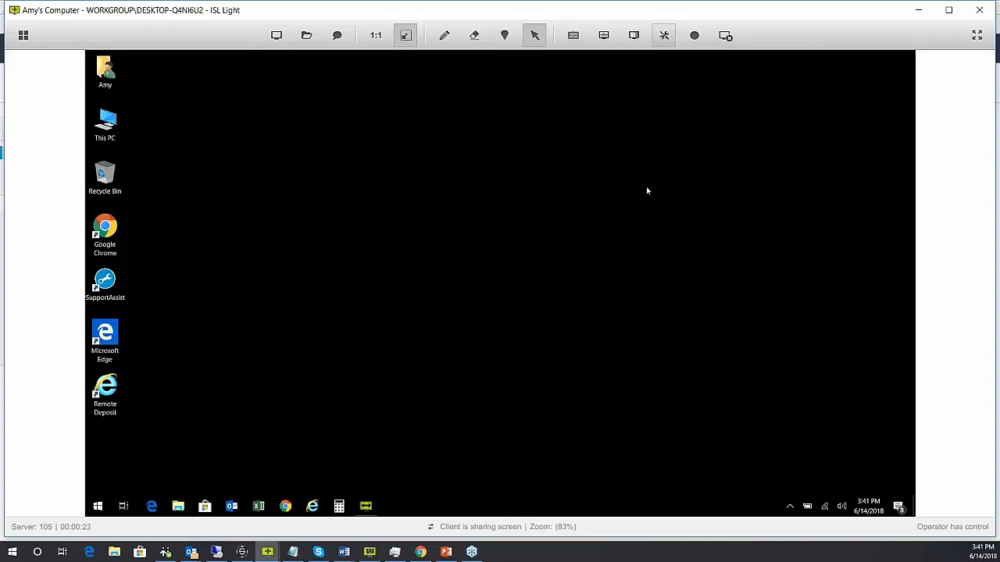
# - Launch Google Chrome on the remote desktop and look at the session's file transfer options
pyautogui.click(105, 231)
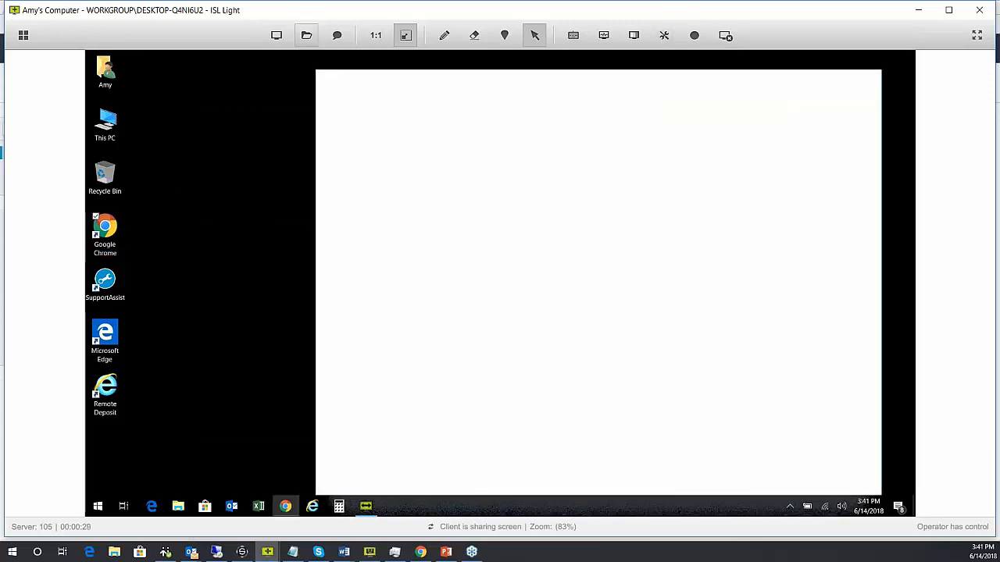
pyautogui.click(305, 36)
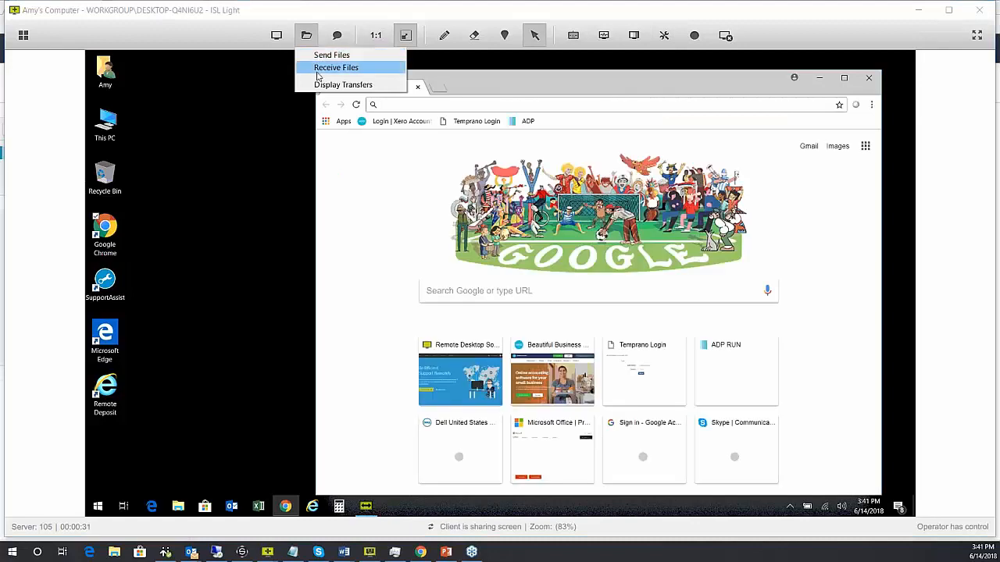
pyautogui.click(421, 56)
# - Draw a red smiley face on the remote screen, erase it, and try the pointer marker before returning to cursor control
pyautogui.click(444, 35)
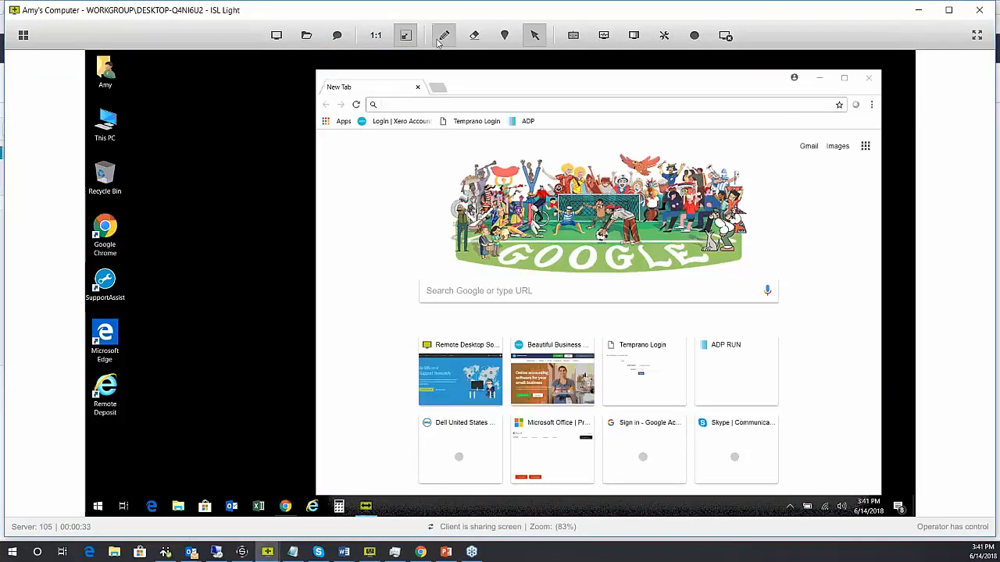
pyautogui.moveTo(215, 120); pyautogui.dragTo(205, 148)
pyautogui.moveTo(248, 116); pyautogui.dragTo(236, 178)
pyautogui.moveTo(170, 159); pyautogui.dragTo(270, 167)
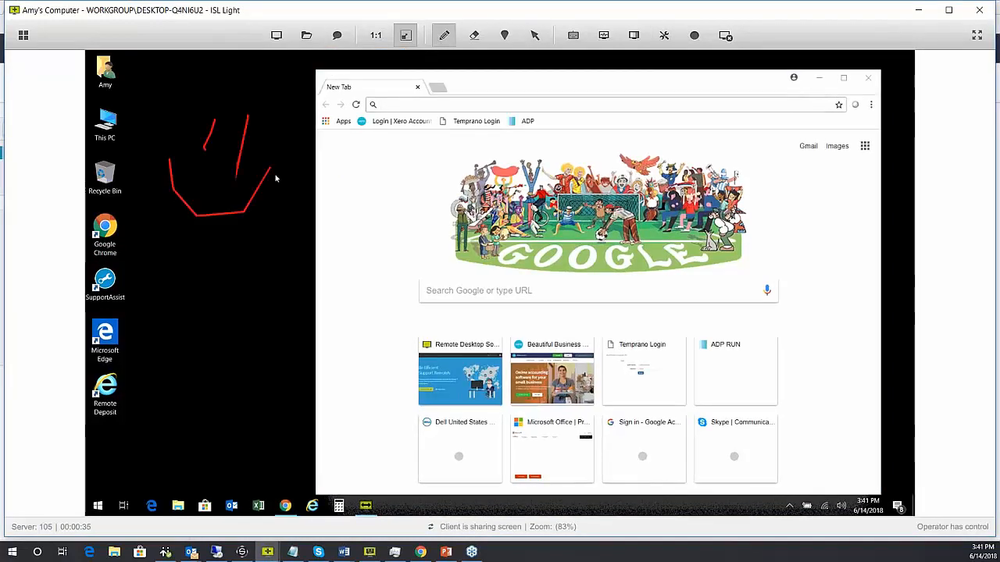
pyautogui.click(474, 35)
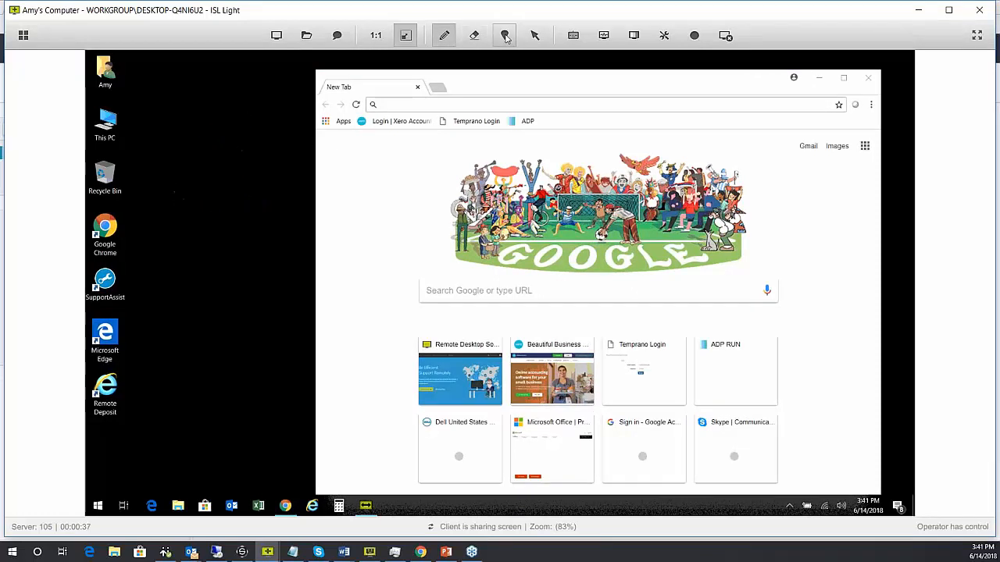
pyautogui.click(505, 35)
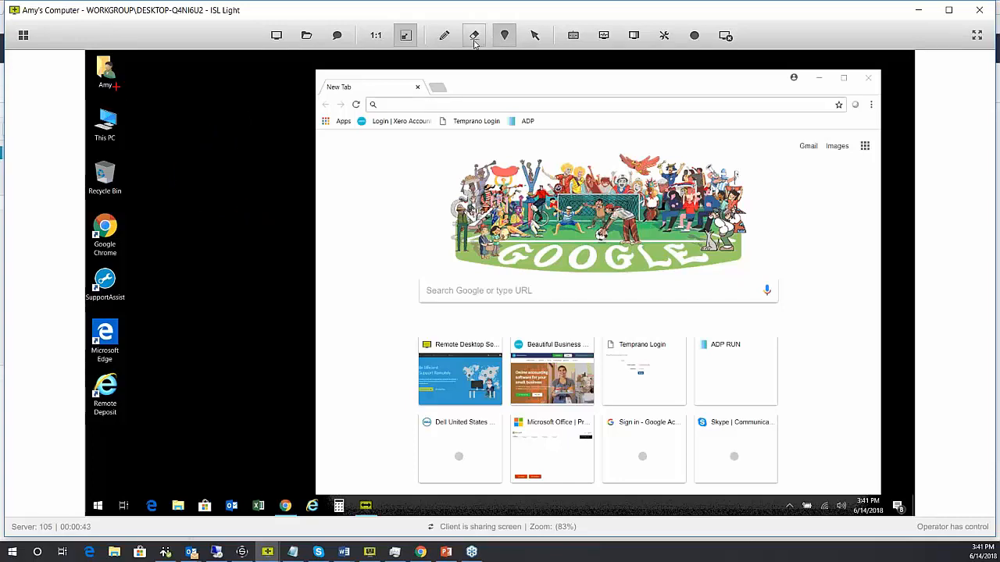
pyautogui.click(529, 37)
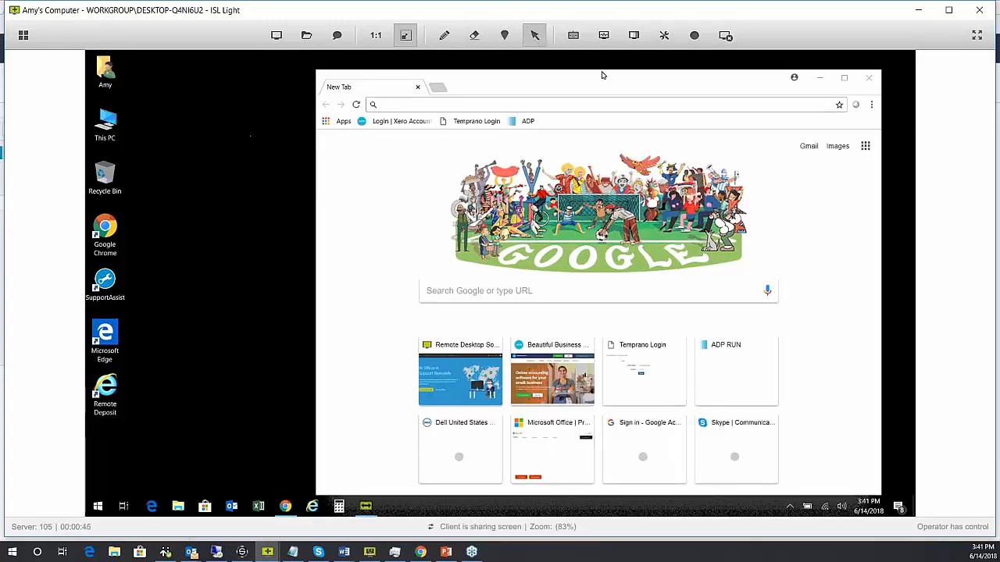
# - Review the keyboard command options and the remote computer's System Information window, closing it when finished
pyautogui.click(573, 36)
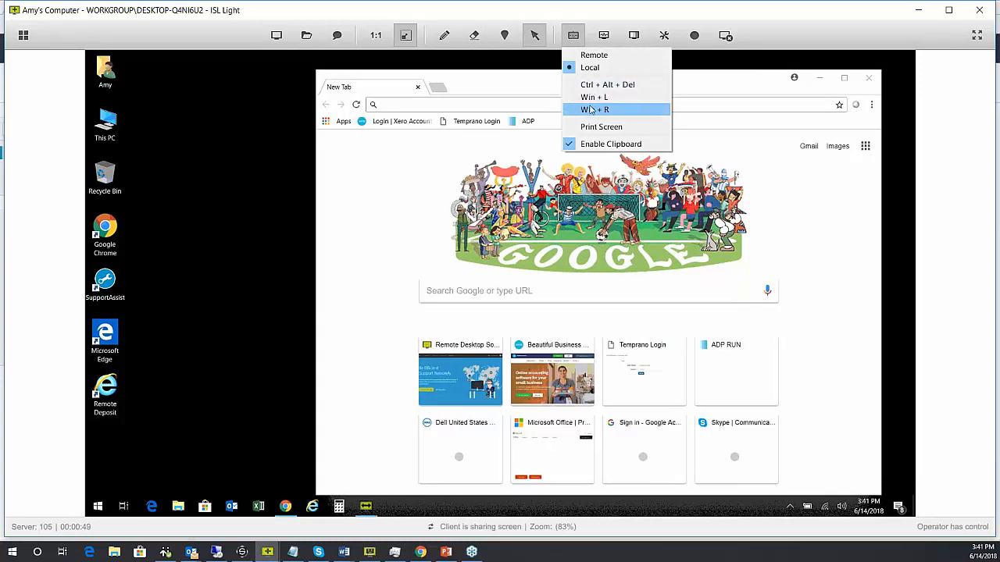
pyautogui.click(605, 37)
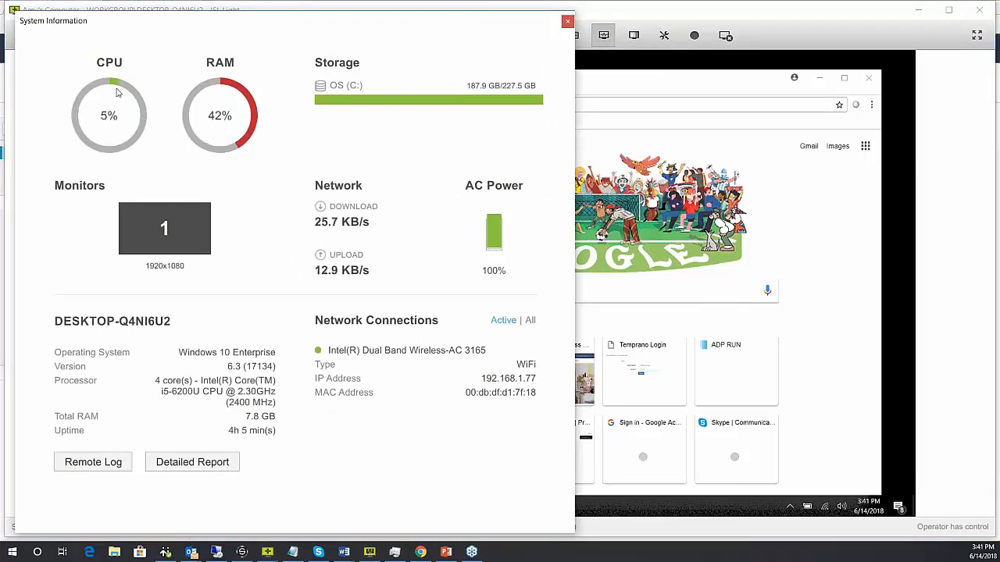
pyautogui.click(568, 22)
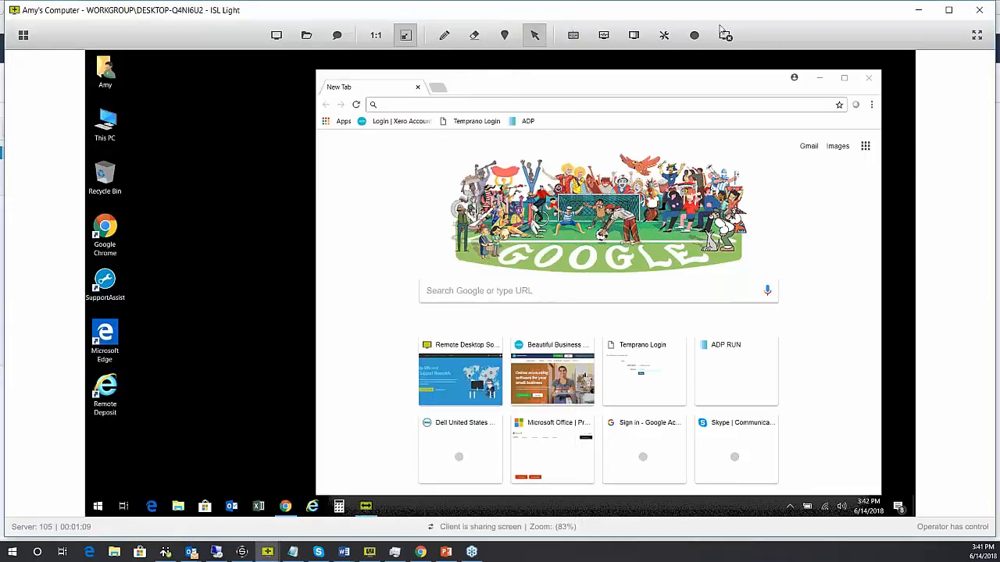
# - Look over the session tools, including Administrative Mode, and end the remote control session
pyautogui.click(666, 36)
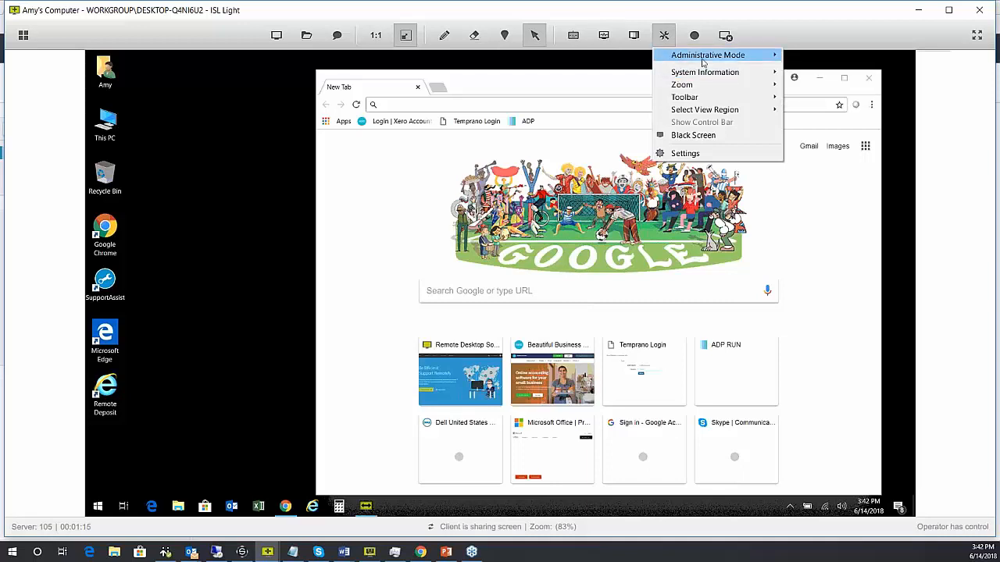
pyautogui.moveTo(705, 57)
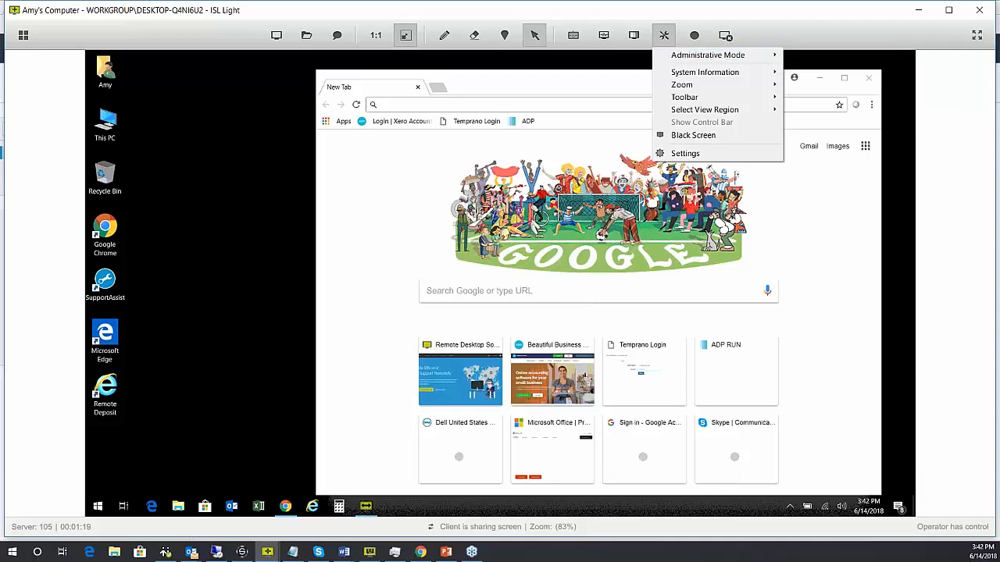
pyautogui.click(286, 172)
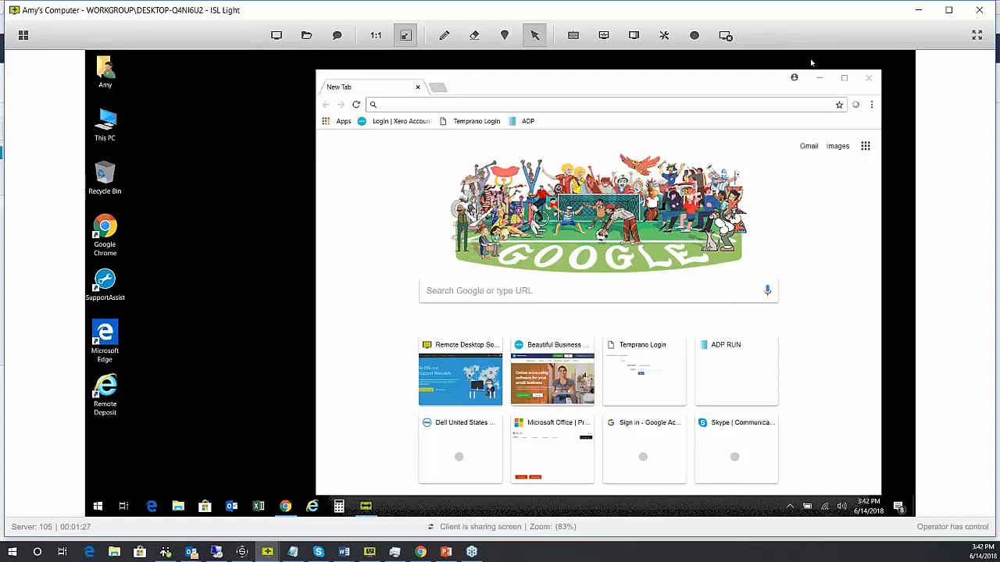
pyautogui.click(725, 35)
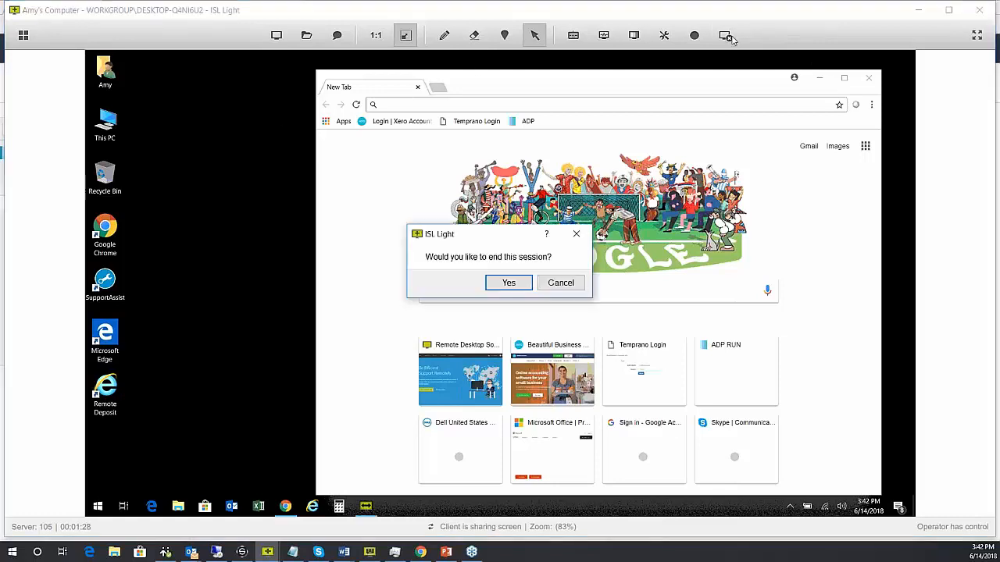
pyautogui.click(508, 283)
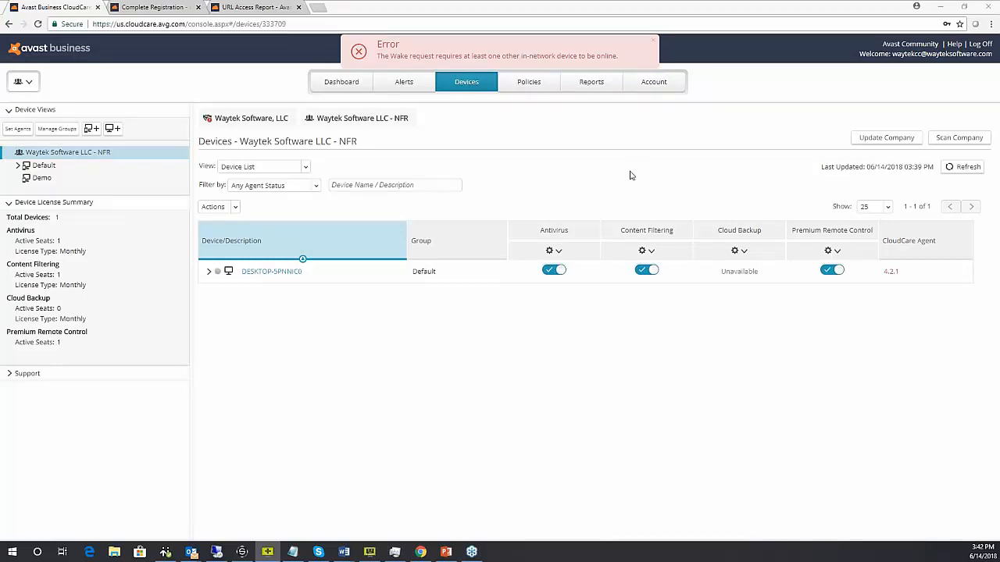
# - Back in the CloudCare console, dismiss the error message and start an update for the company Waytek Software LLC - NFR
pyautogui.click(653, 40)
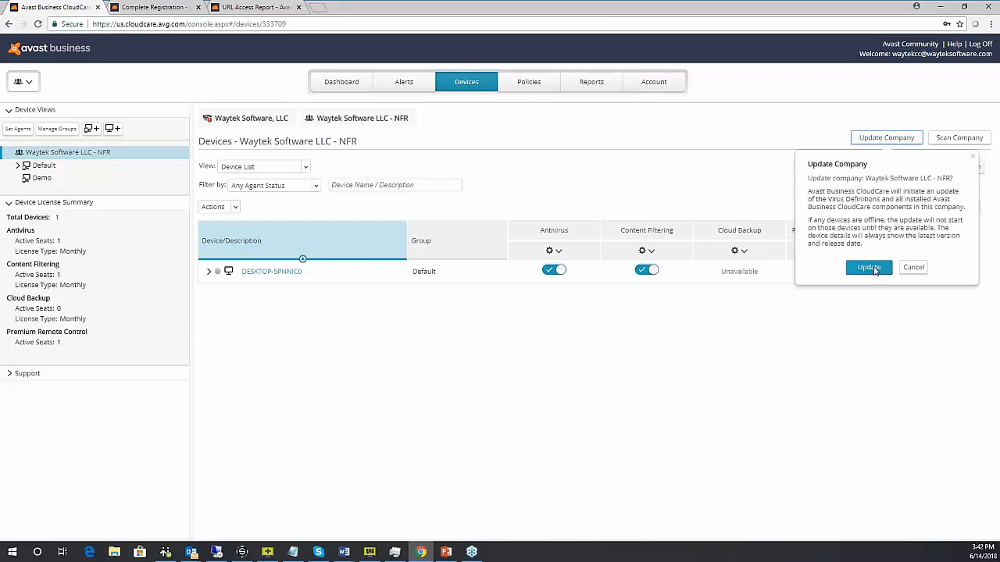
pyautogui.click(869, 268)
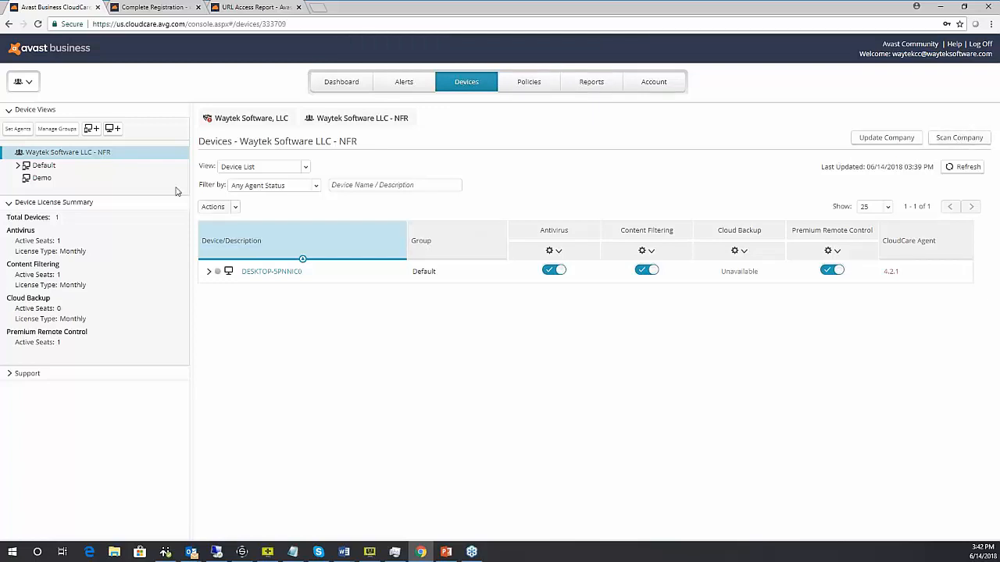
# - View the Demo group's device list and examine the full and expanded-row details of DESKTOP-5PNNIC0, returning to the company's device list
pyautogui.click(37, 179)
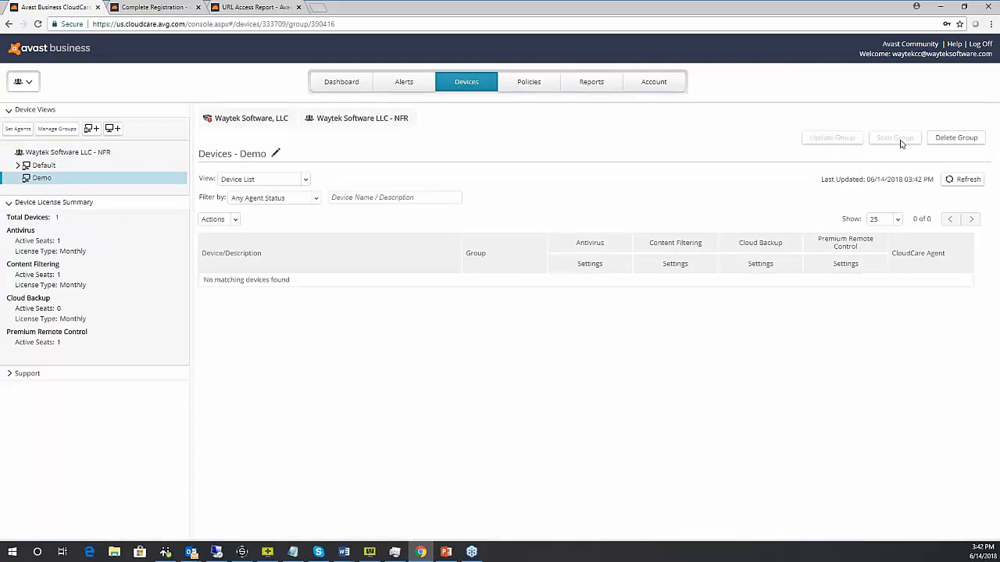
pyautogui.click(46, 153)
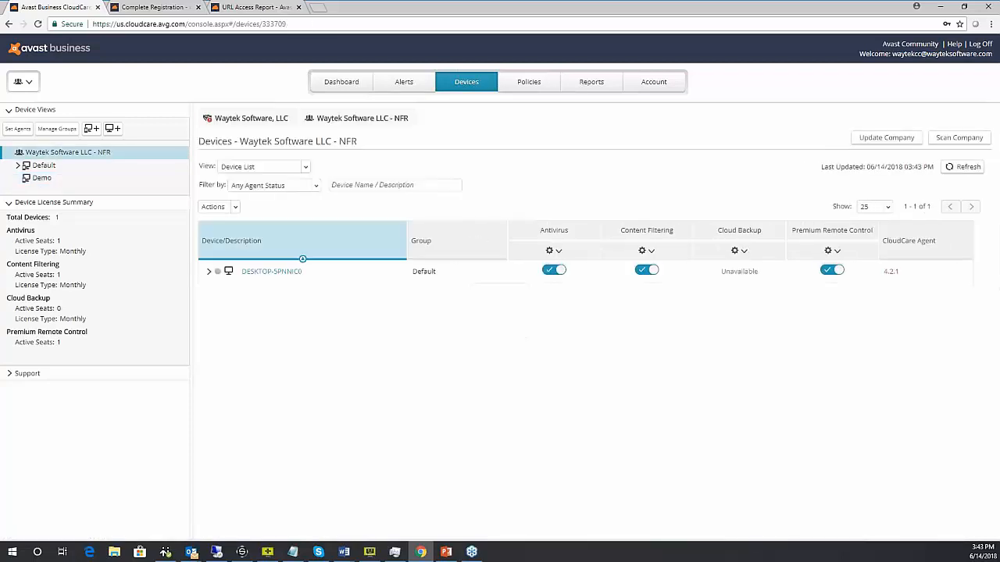
pyautogui.click(273, 272)
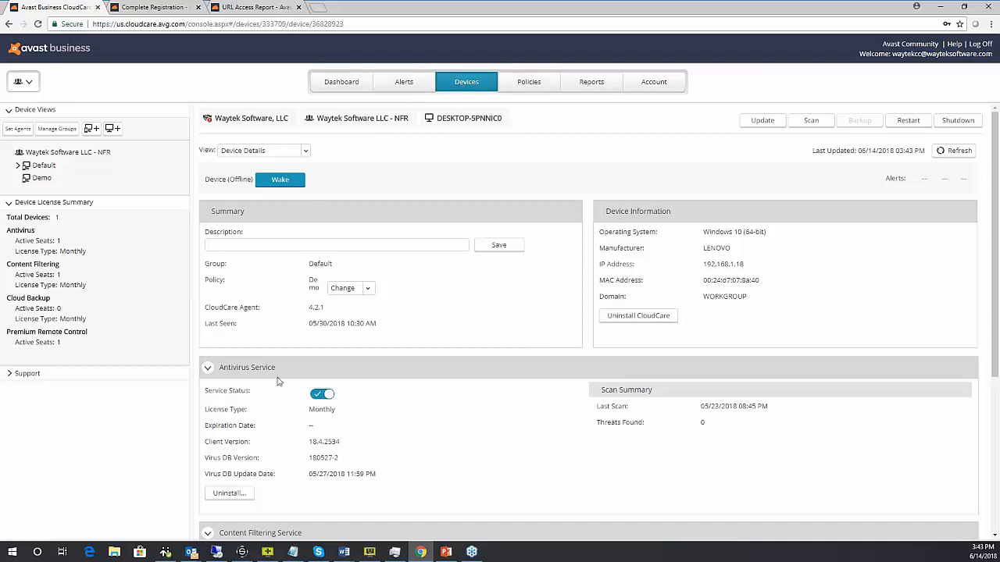
pyautogui.click(47, 152)
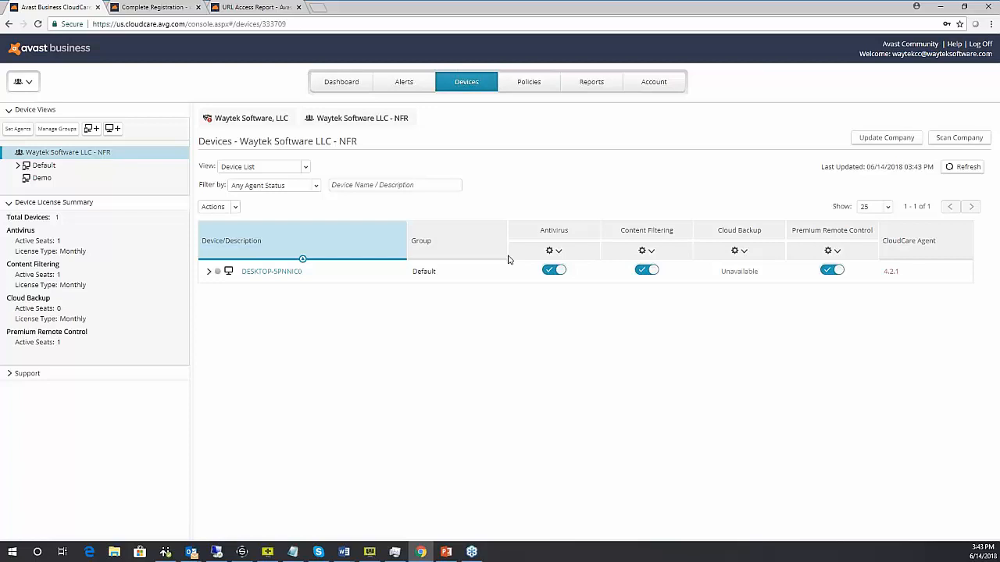
pyautogui.click(208, 271)
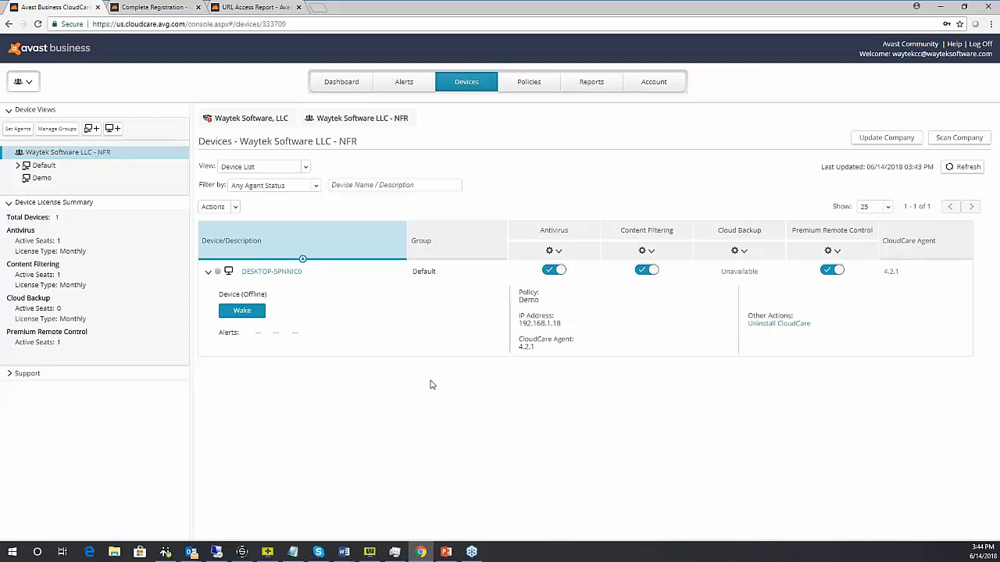
pyautogui.click(208, 273)
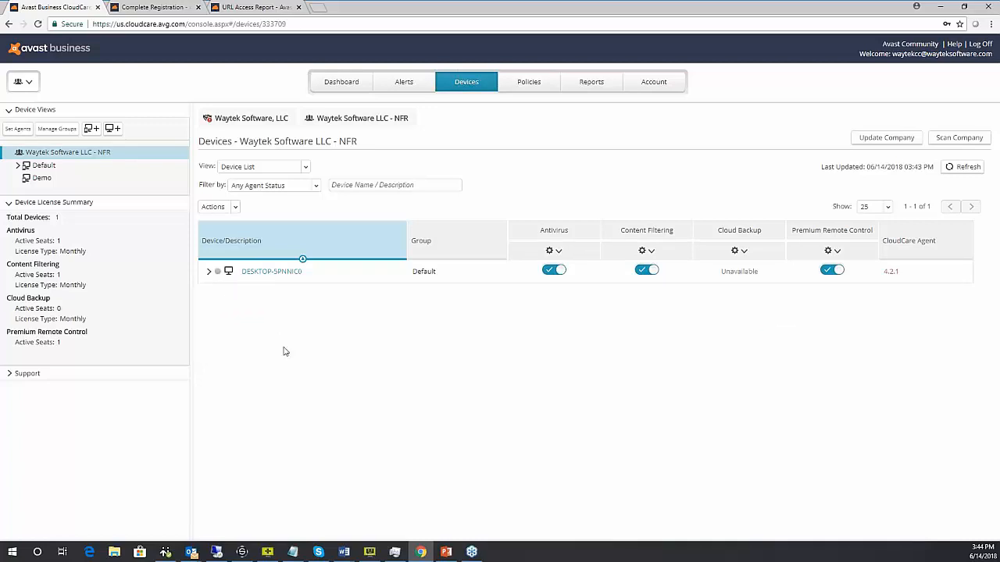
# - Show the company's Virus Chest in place of the device list, and look at the Default Policy settings
pyautogui.click(305, 168)
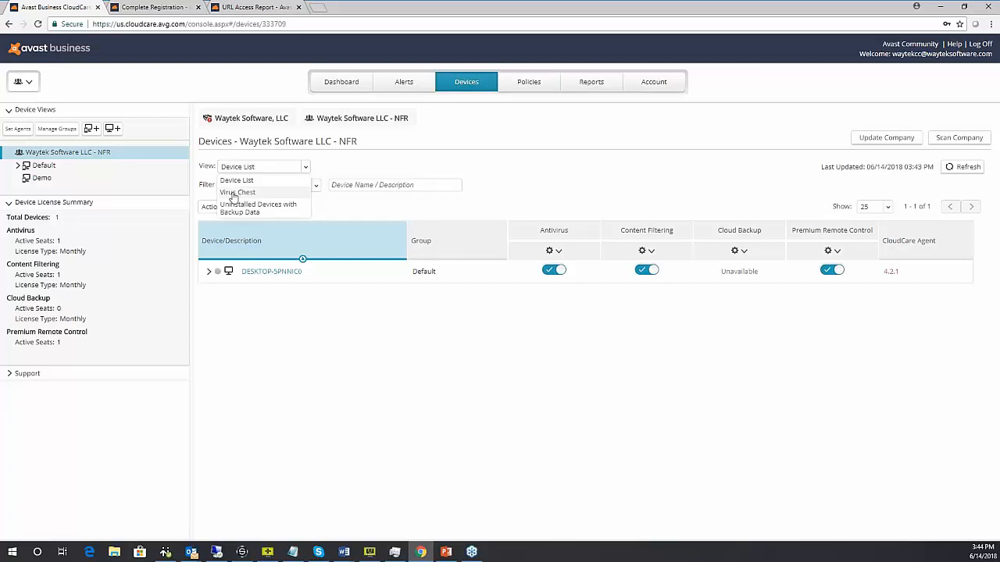
pyautogui.click(233, 194)
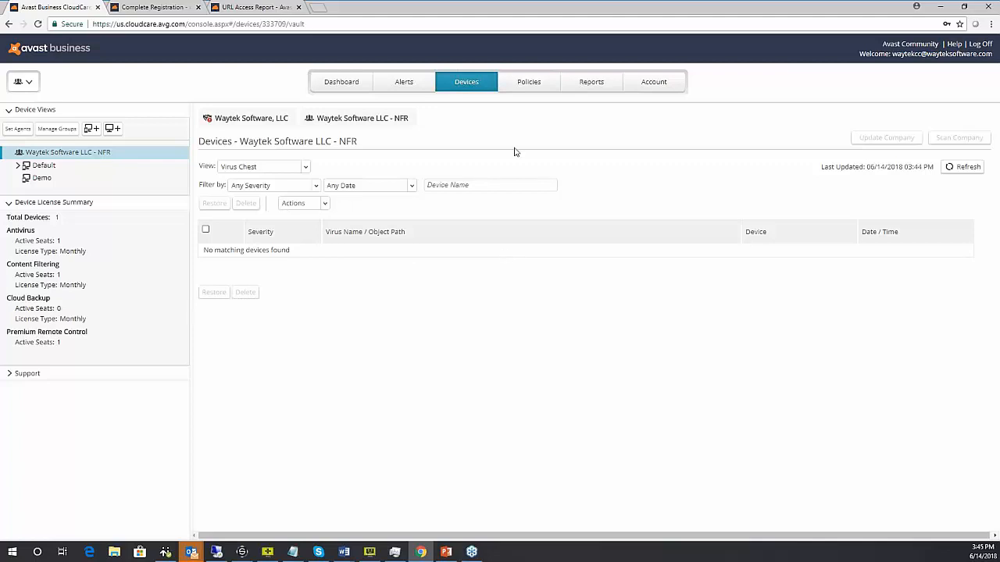
pyautogui.click(530, 84)
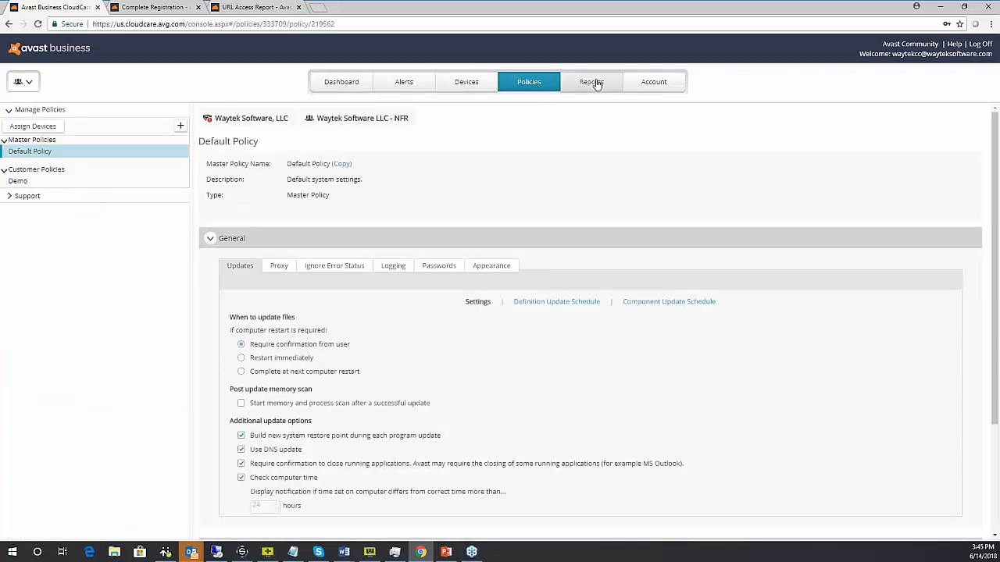
# - Look over the available customer reports, the report schedules and the report logo and header settings
pyautogui.click(594, 83)
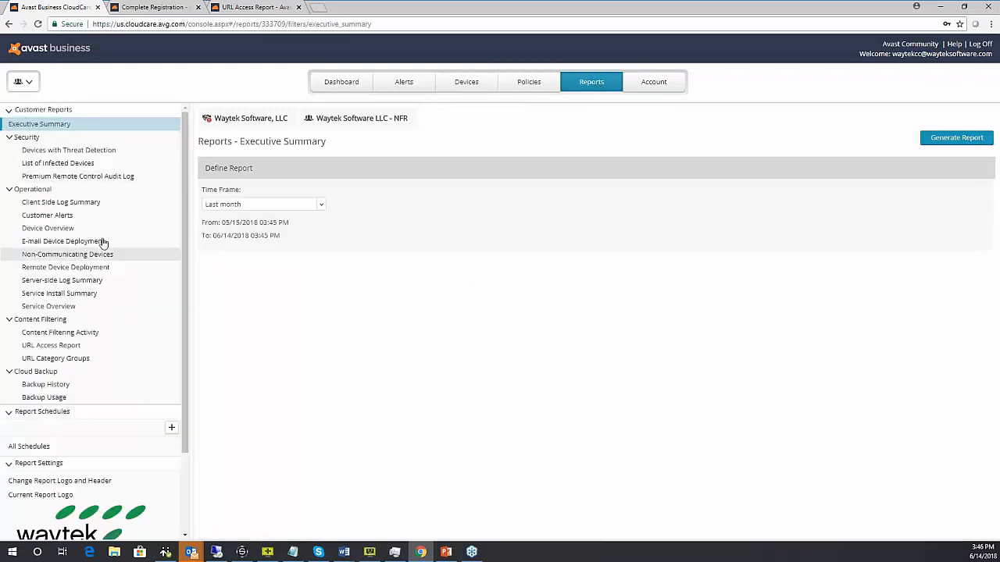
pyautogui.moveTo(185, 206); pyautogui.dragTo(188, 185)
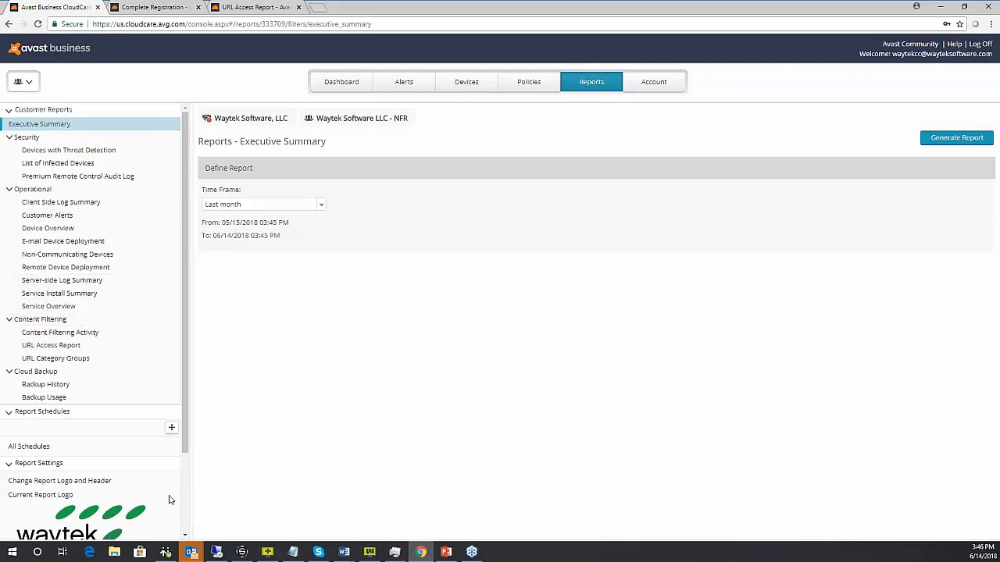
pyautogui.scroll(-2, 172, 334)
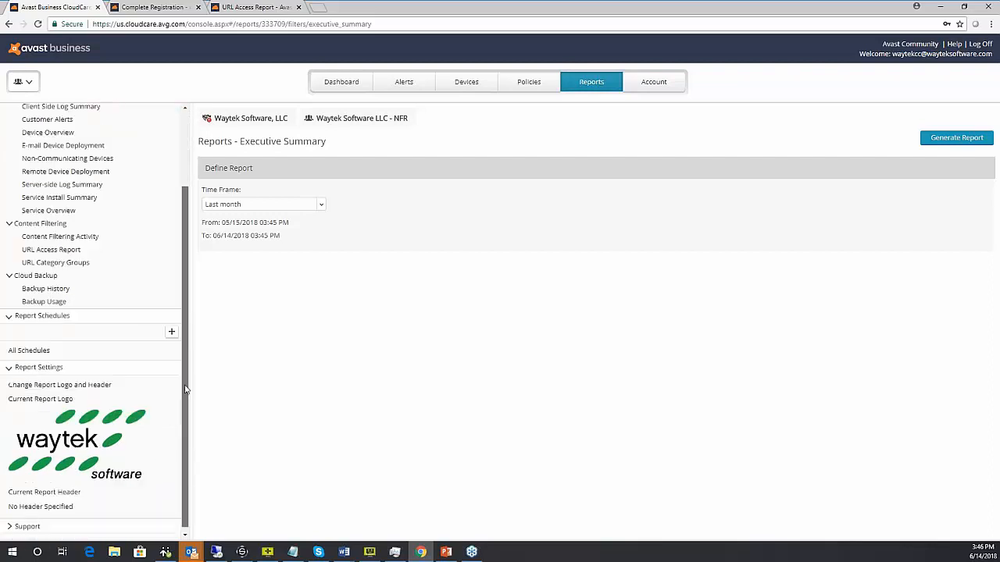
# - Start a new report schedule for the Alert Summary report on all devices, with the time frame Last week
pyautogui.click(172, 334)
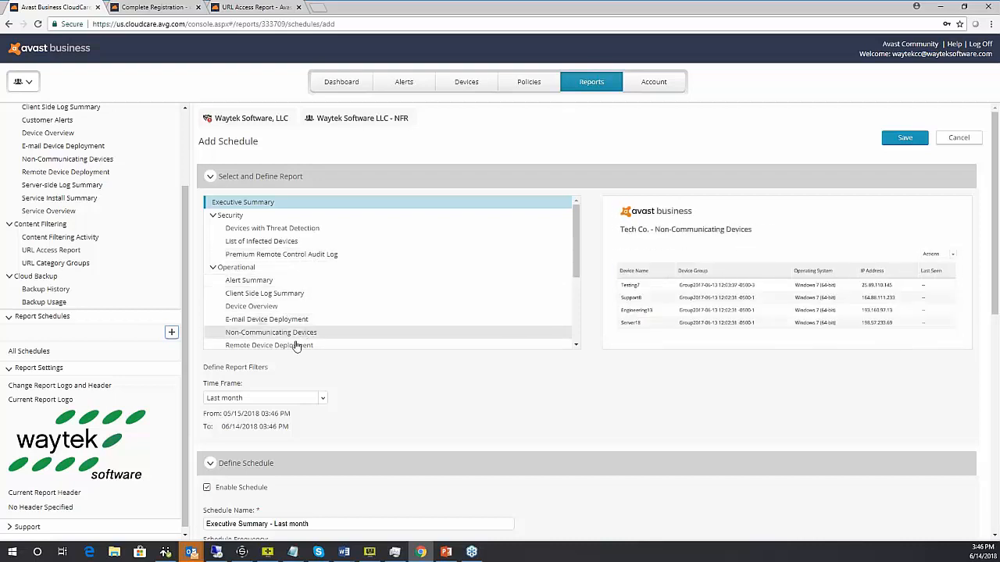
pyautogui.click(265, 280)
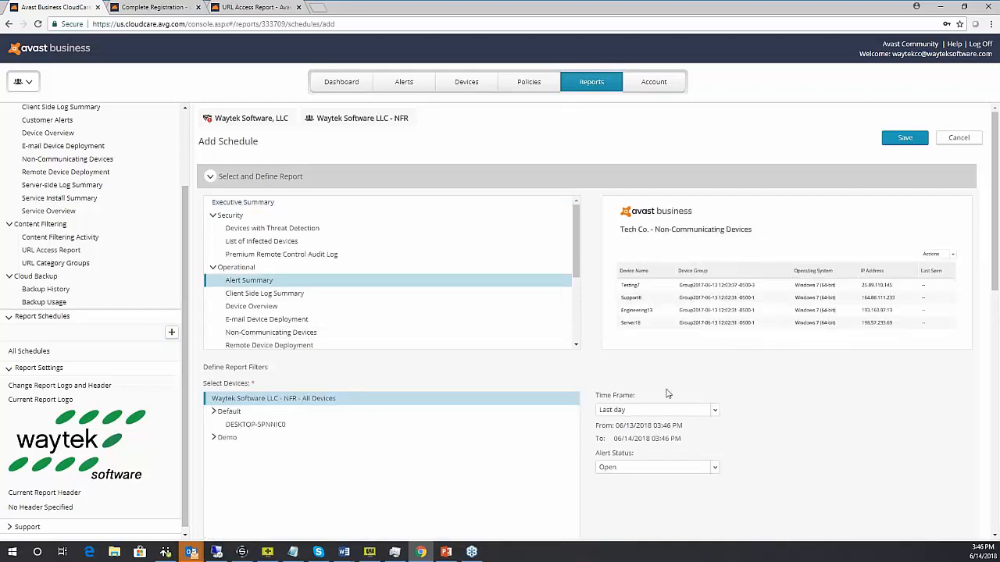
pyautogui.scroll(-2, 761, 426)
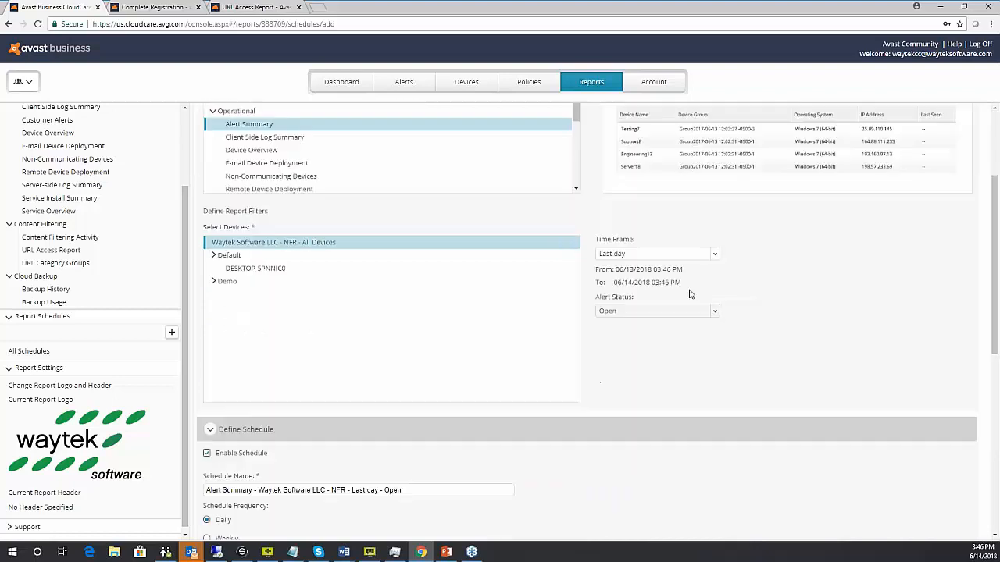
pyautogui.click(688, 254)
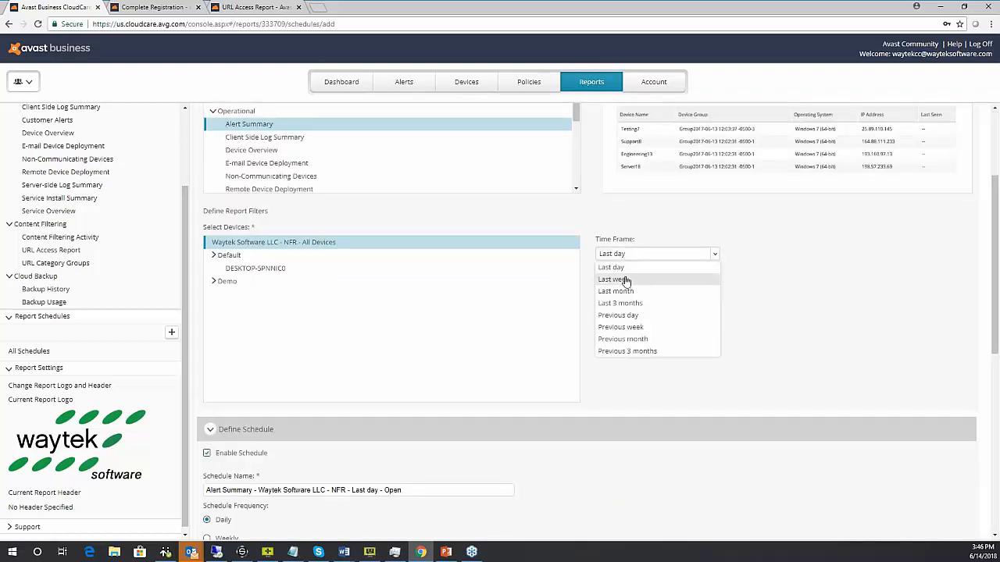
pyautogui.click(625, 278)
pyautogui.scroll(-3, 558, 397)
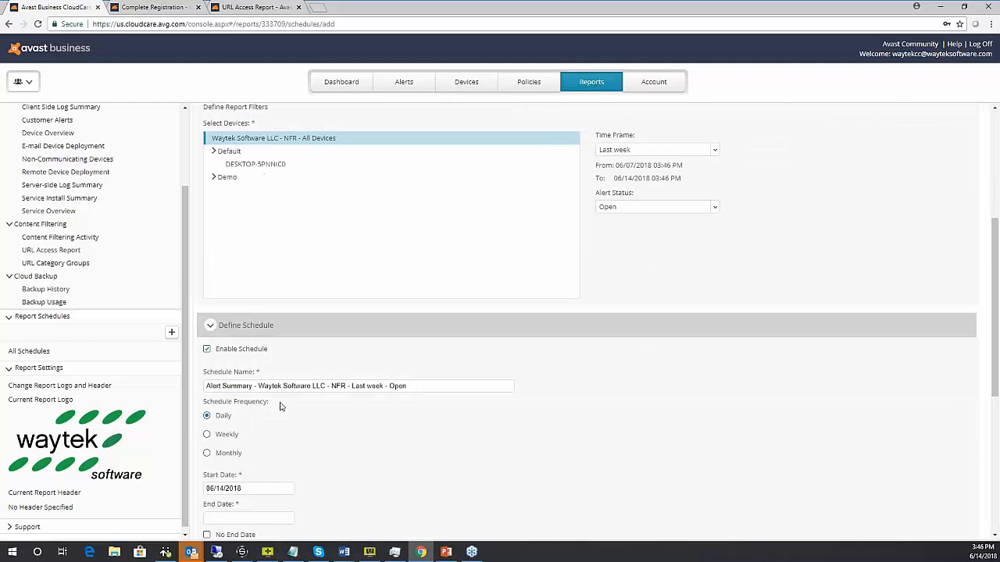
# - Try a weekly recurrence on Mondays for the Alert Summary schedule, and discard the new schedule after viewing its recipient options
pyautogui.click(207, 435)
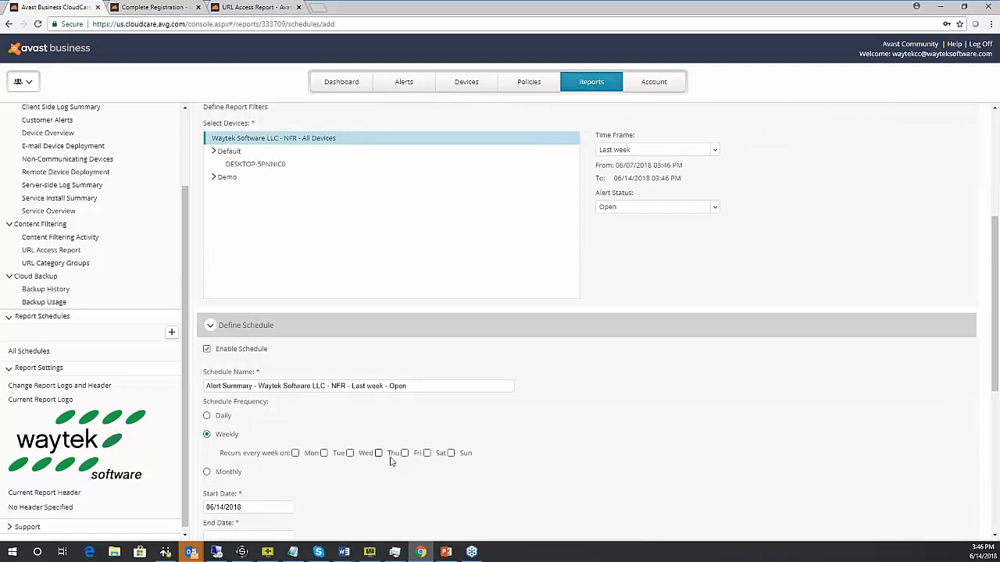
pyautogui.click(295, 453)
pyautogui.scroll(-3, 506, 457)
pyautogui.scroll(-2, 461, 412)
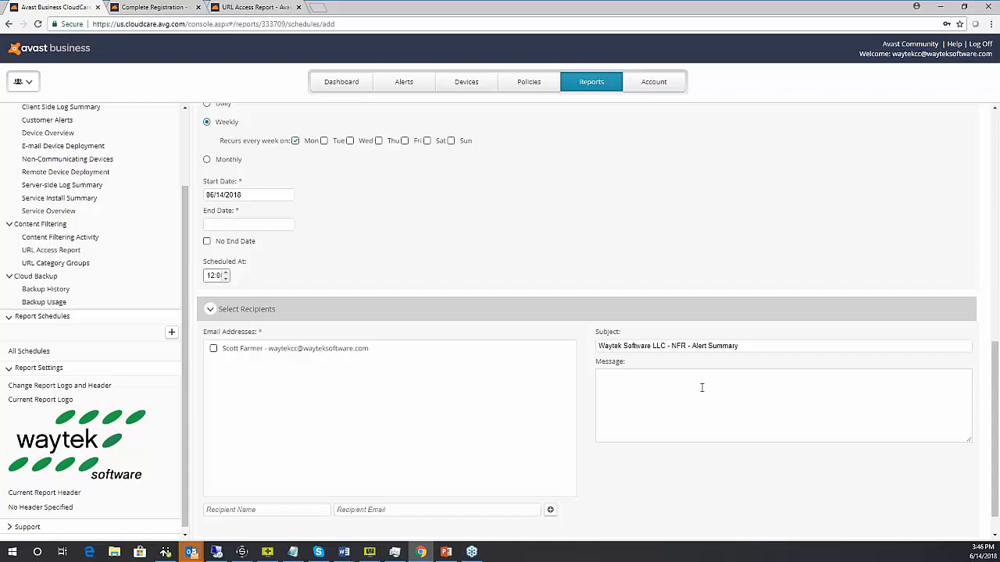
pyautogui.scroll(-1, 477, 407)
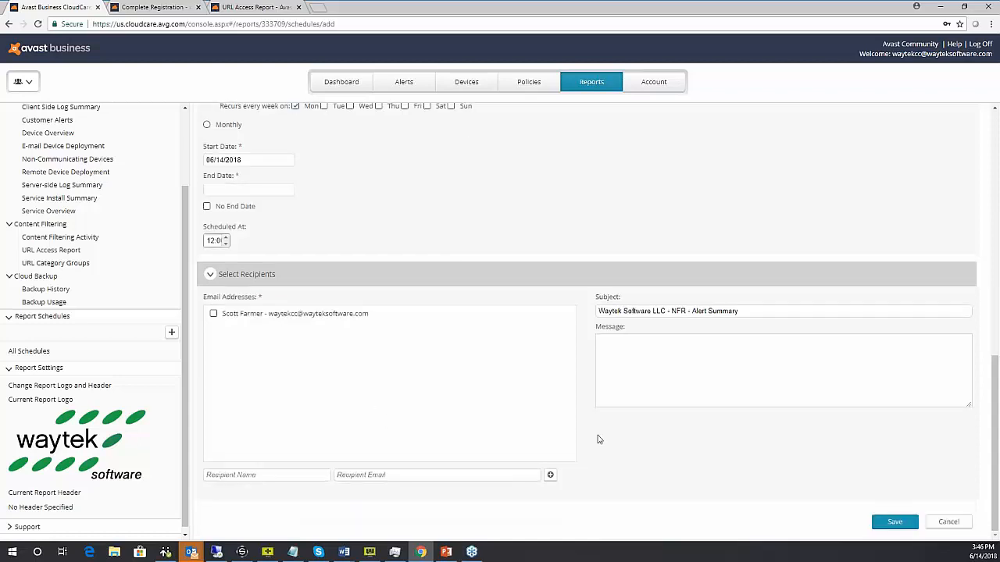
pyautogui.click(963, 522)
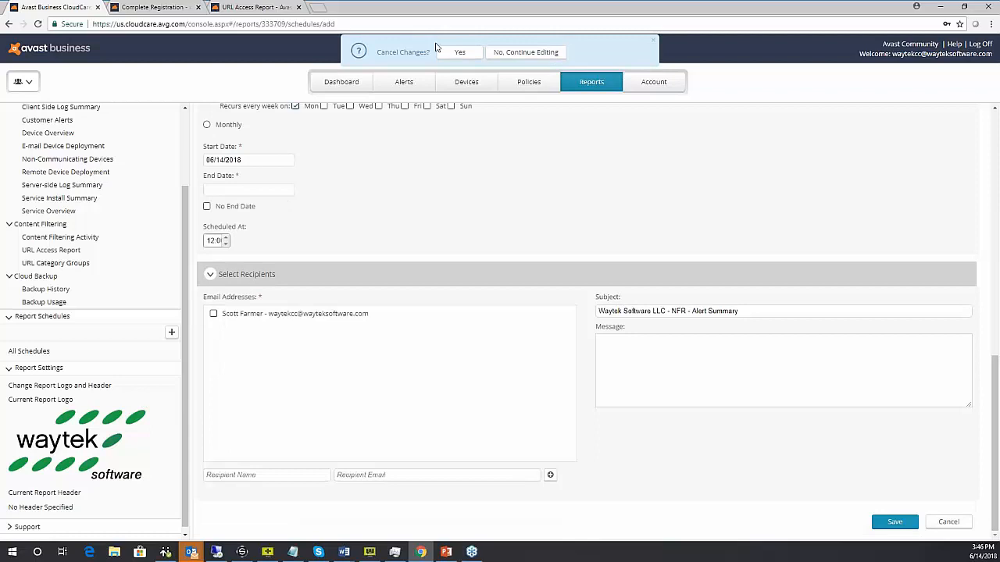
pyautogui.click(450, 52)
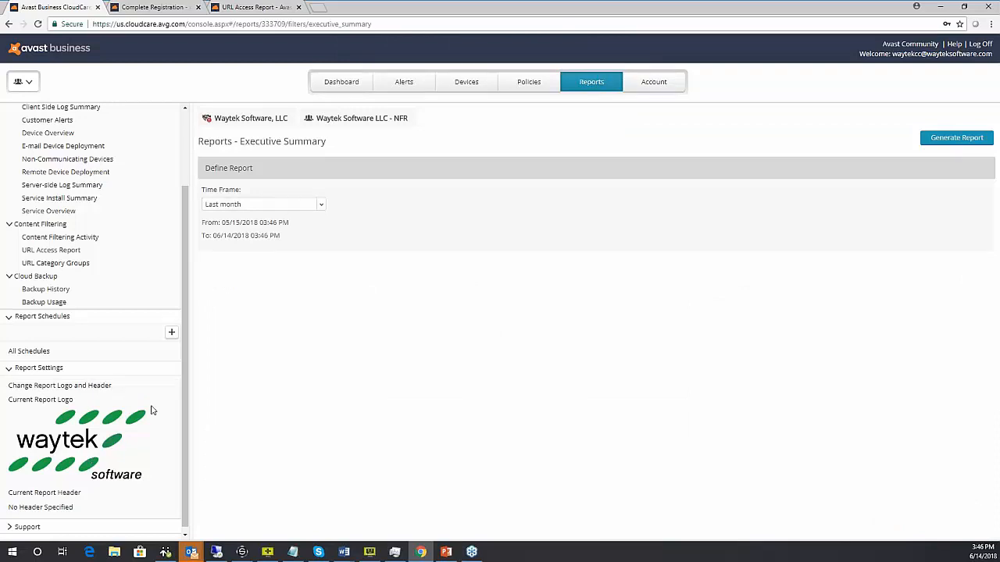
# - Review the account's company profile and services, and examine the prepaid license options for the Antivirus service without ordering
pyautogui.scroll(-1, 188, 363)
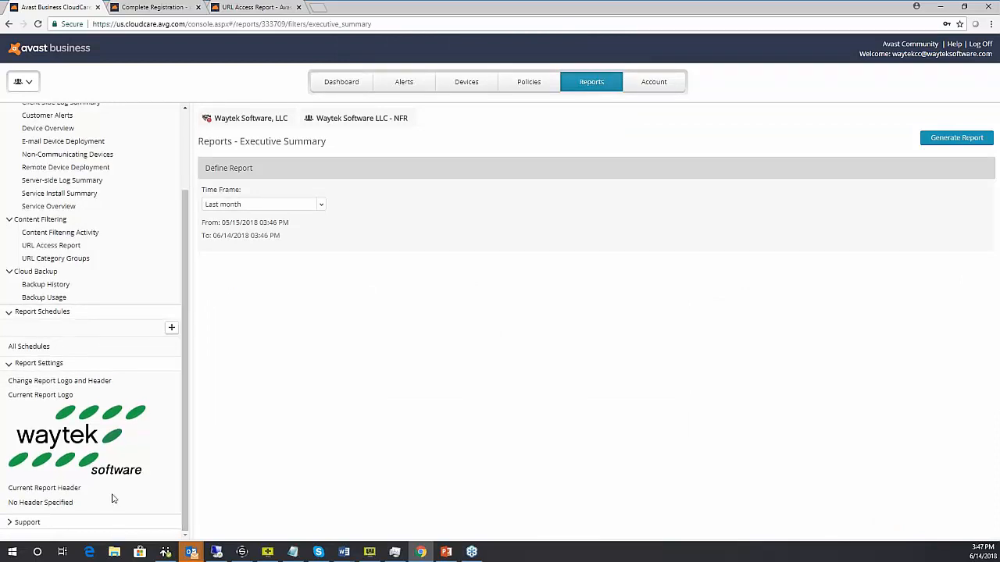
pyautogui.click(668, 83)
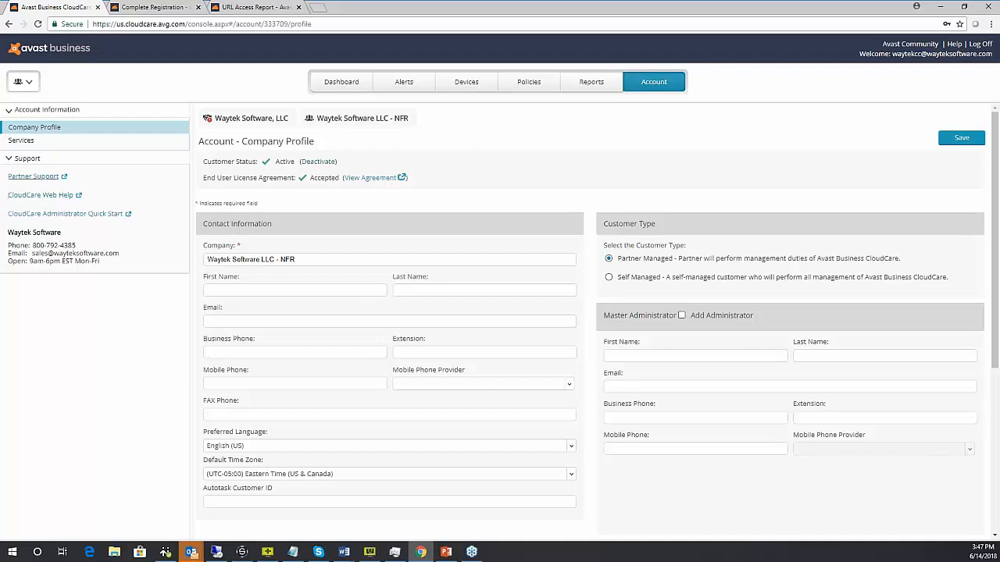
pyautogui.click(21, 141)
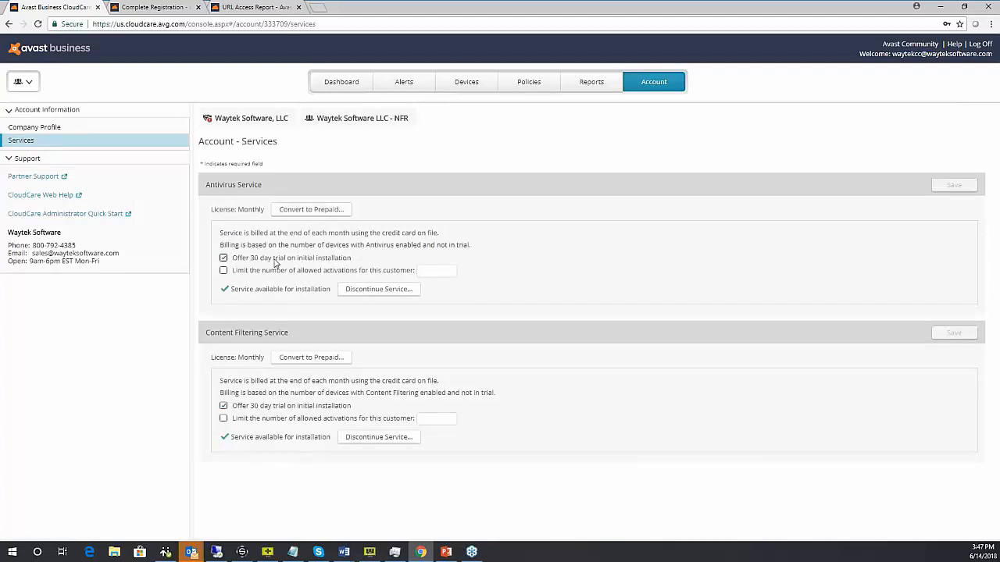
pyautogui.click(310, 212)
pyautogui.click(528, 264)
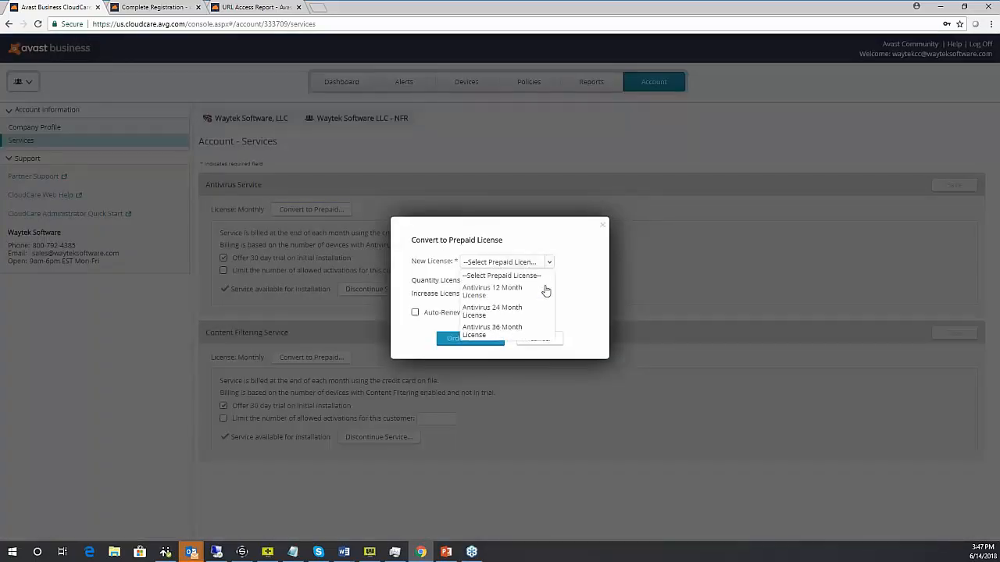
pyautogui.click(600, 225)
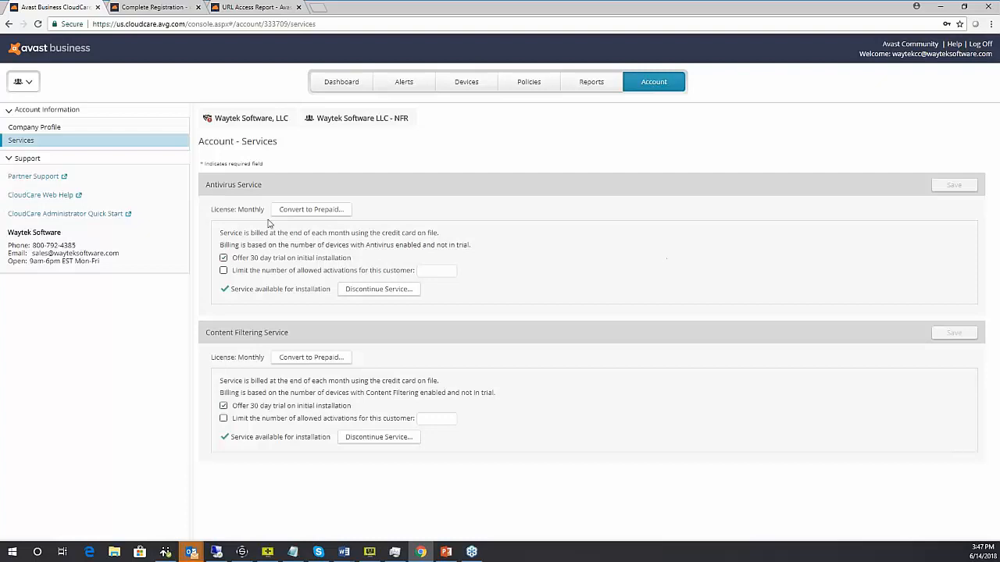
# - Deactivate the customer Waytek Software LLC - NFR from its company profile, and activate it again
pyautogui.click(35, 127)
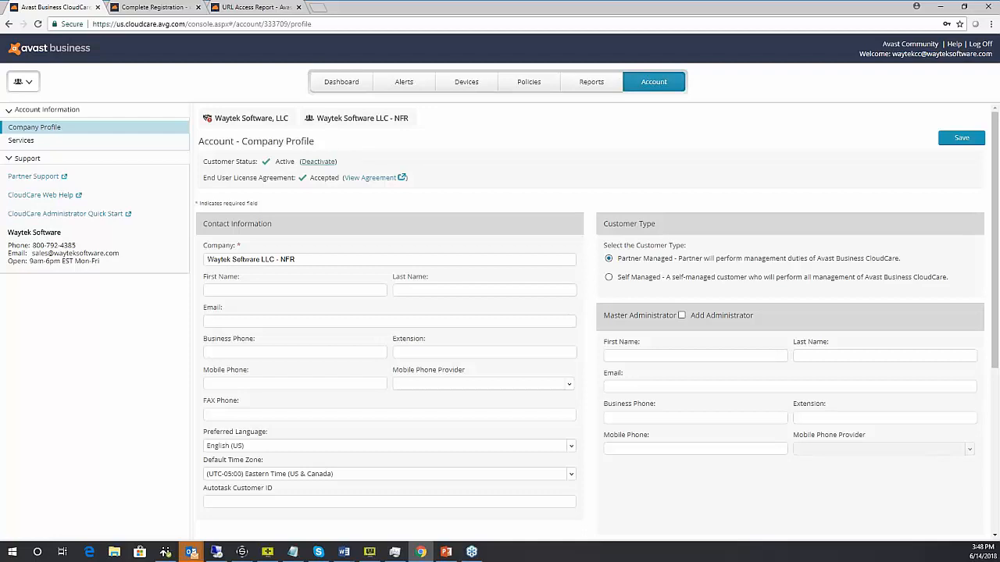
pyautogui.click(323, 162)
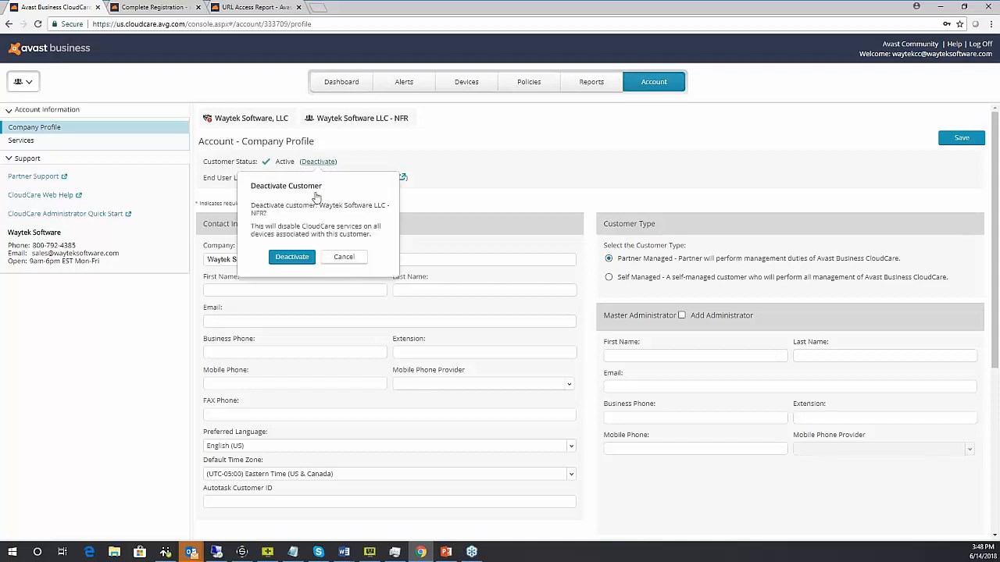
pyautogui.click(295, 258)
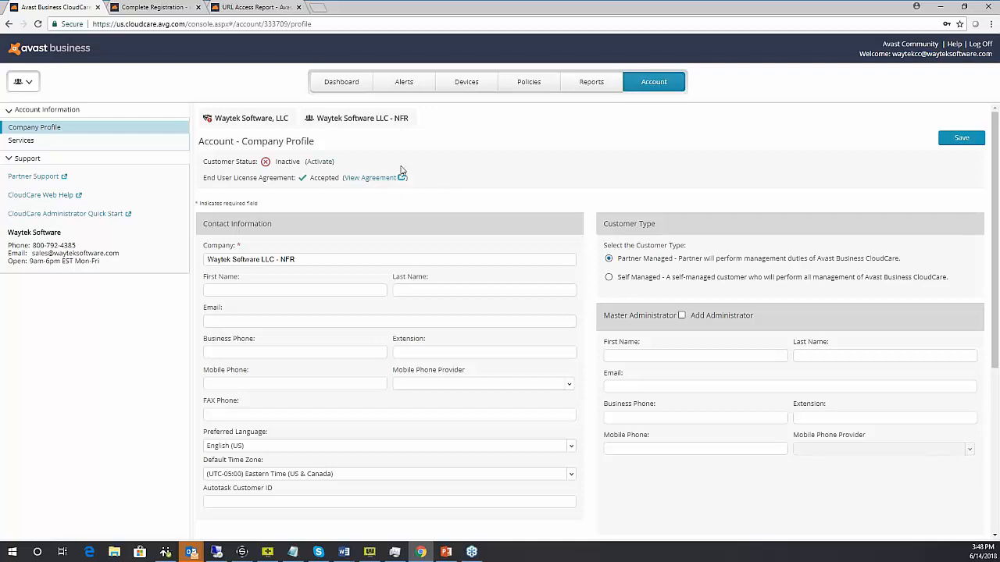
pyautogui.click(319, 161)
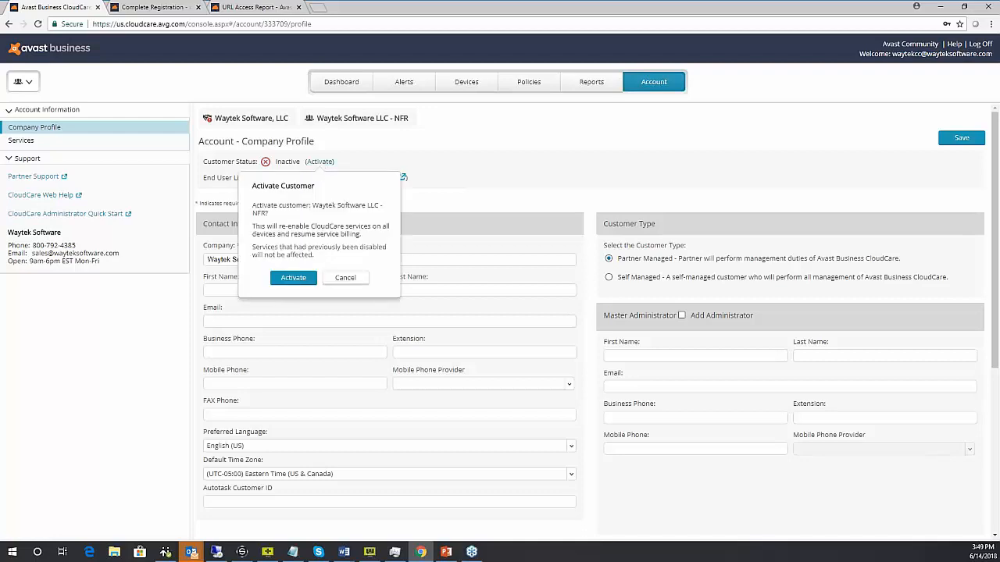
pyautogui.click(287, 281)
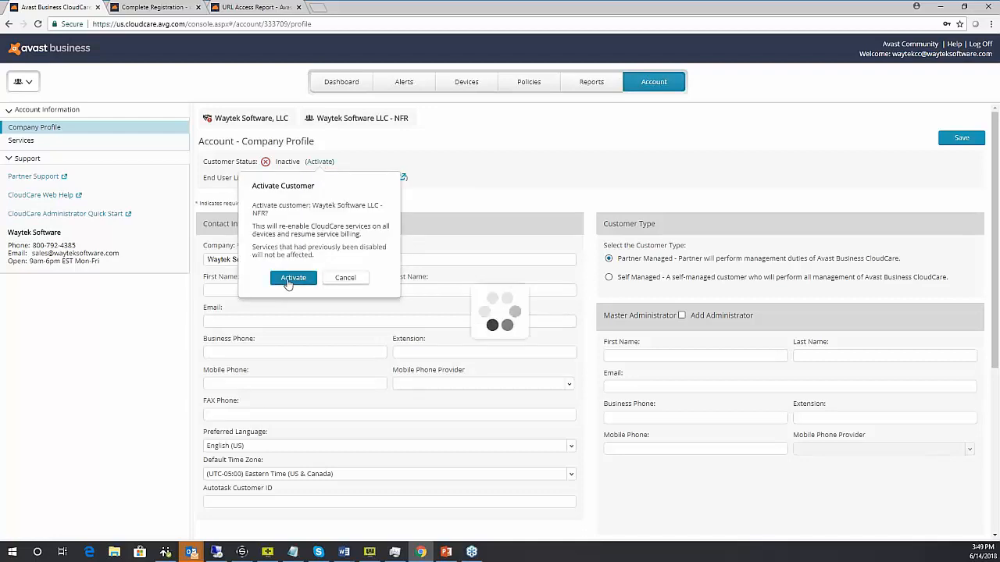